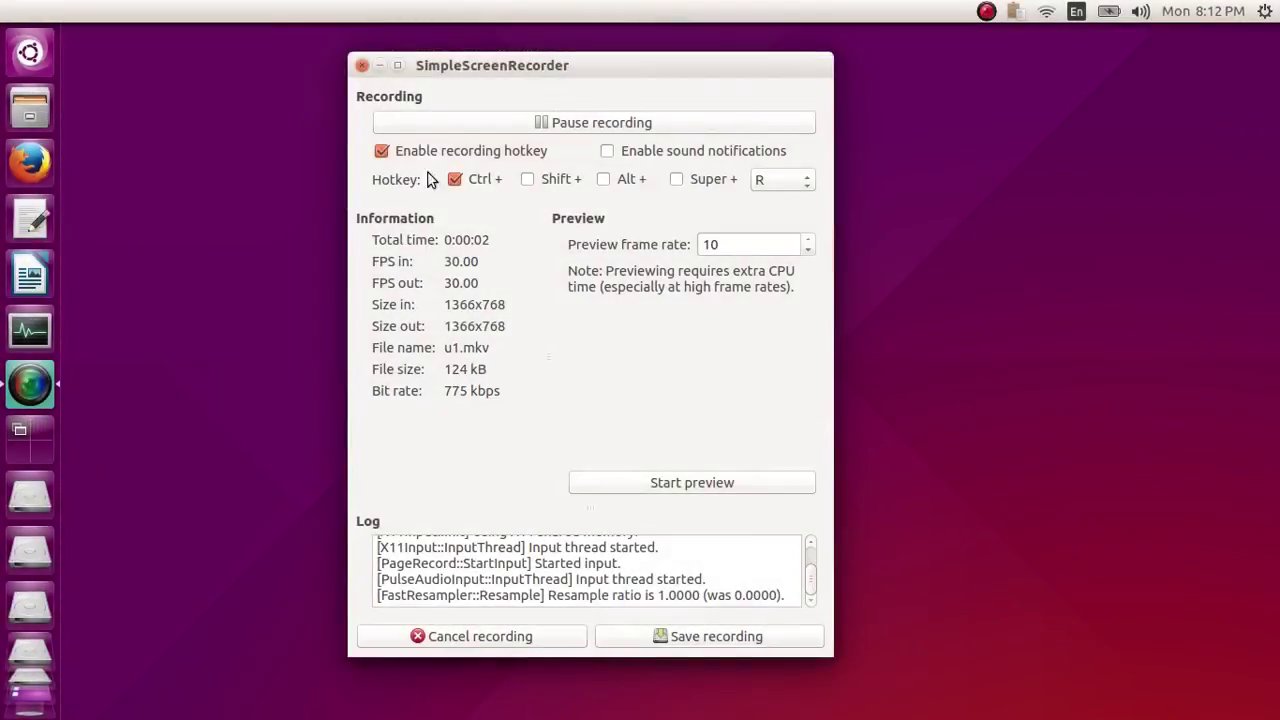
Minimize the SimpleScreenRecorder window to leave only the bare desktop and launcher.
click(380, 65)
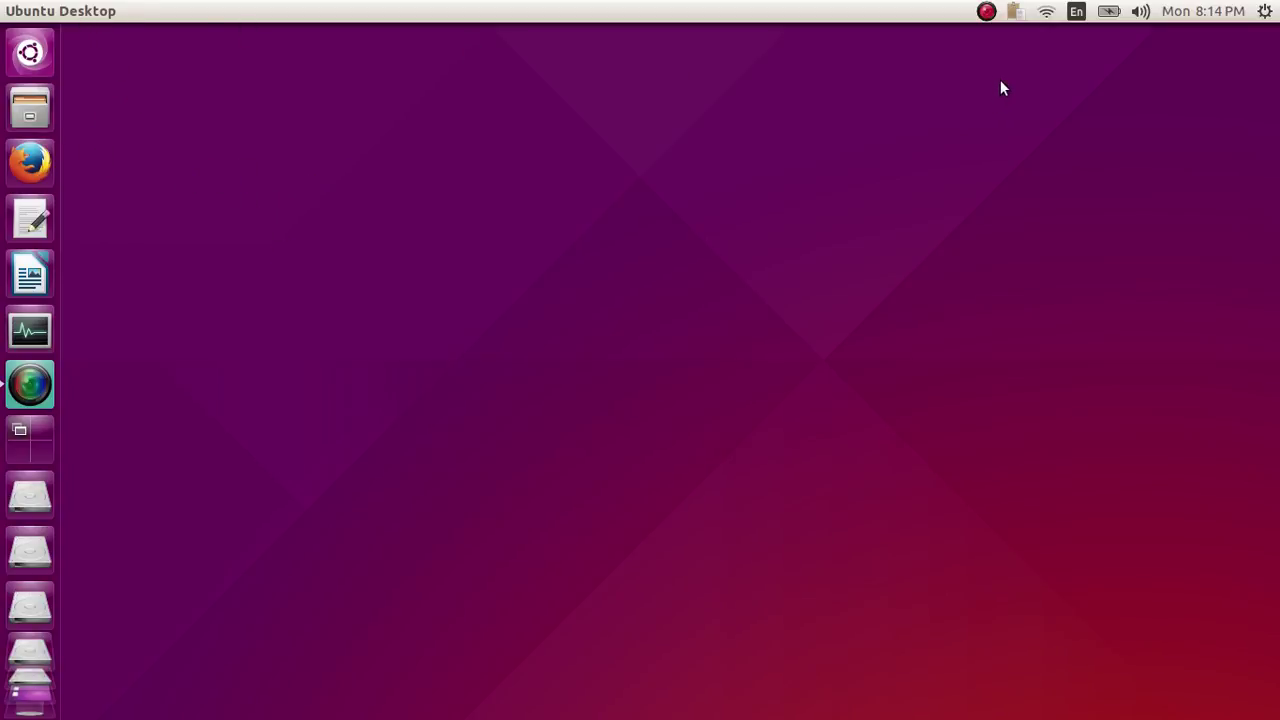
scroll(20, 690, down, 3)
Check the battery status menu, then look over the neighbouring sound and network indicators.
click(1110, 12)
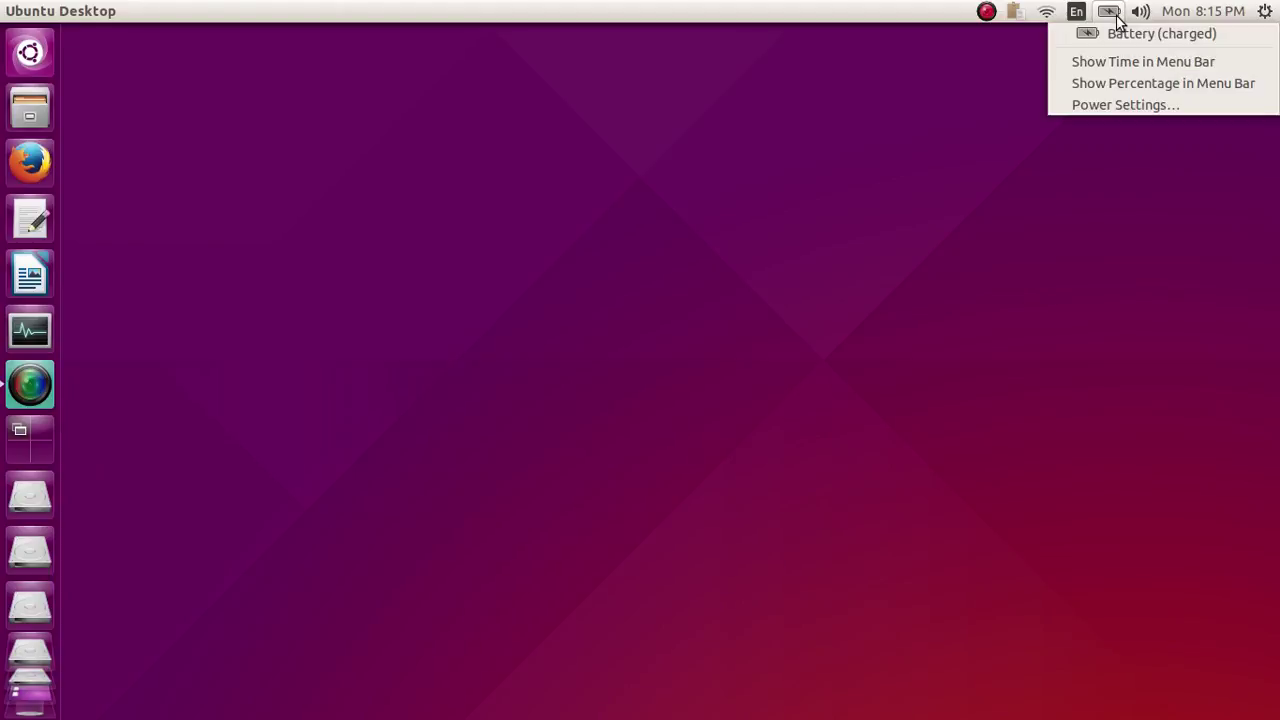
mouse_move(1139, 18)
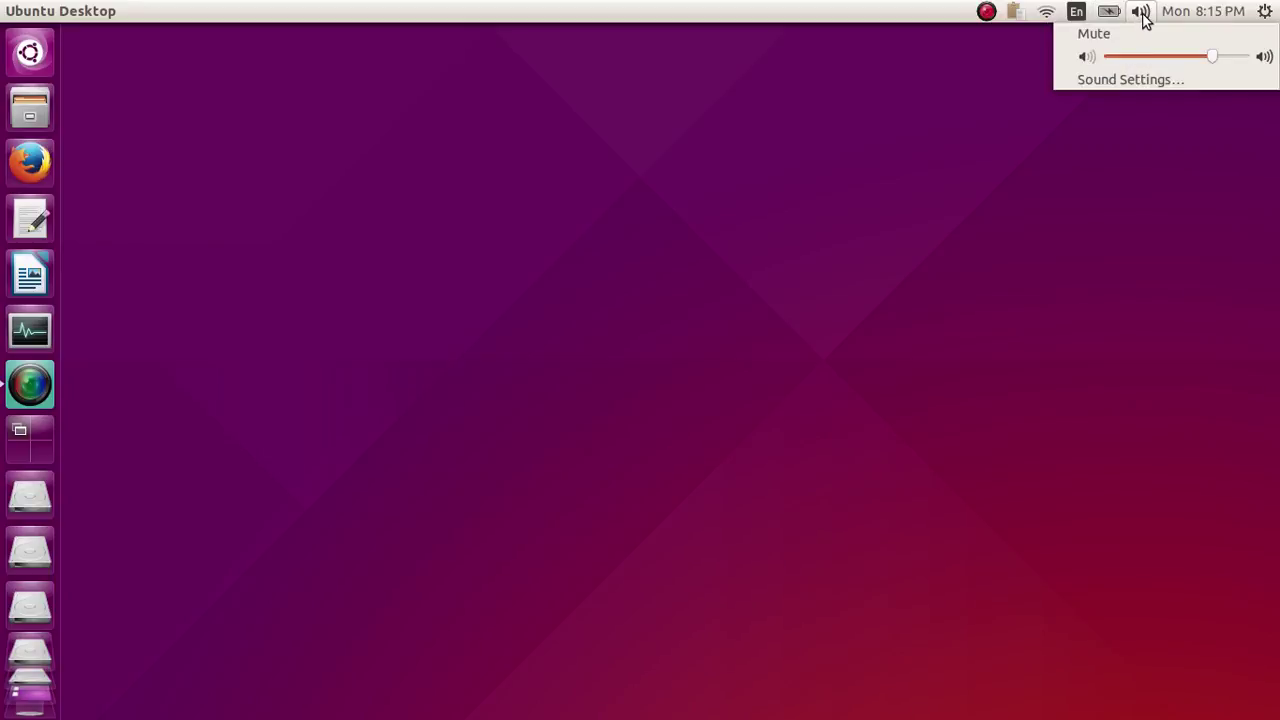
mouse_move(1077, 20)
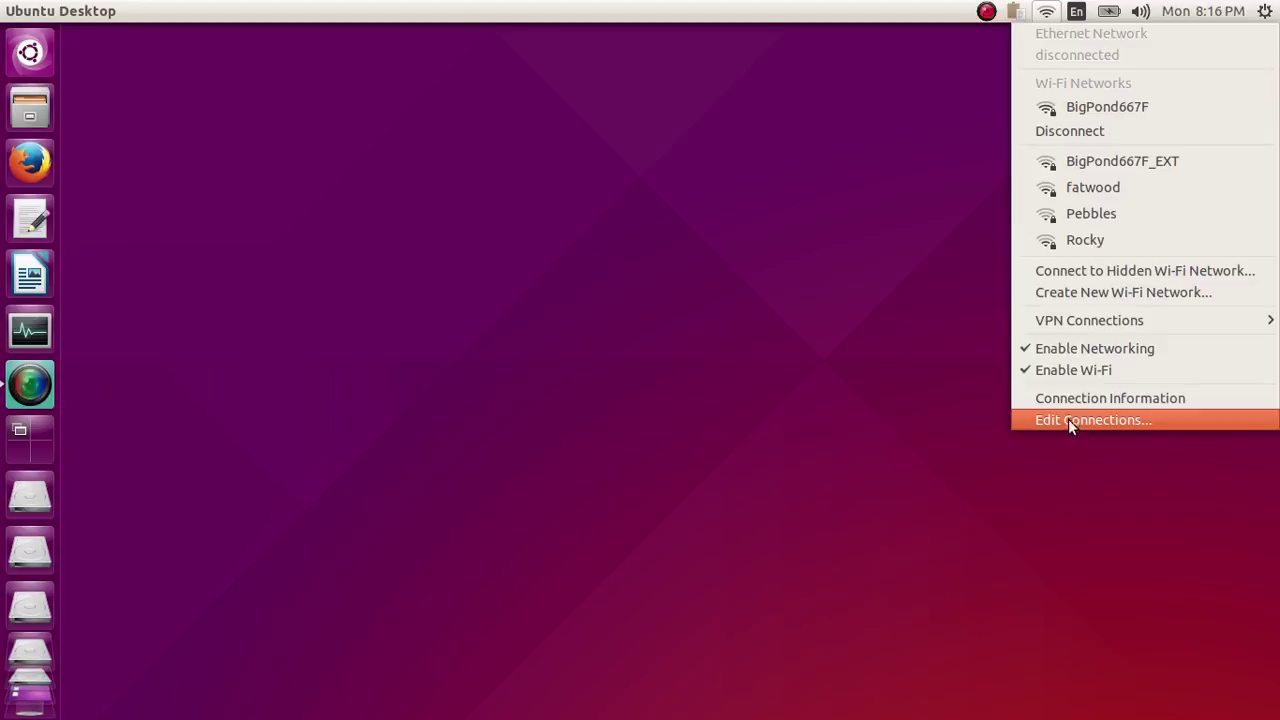
click(1122, 399)
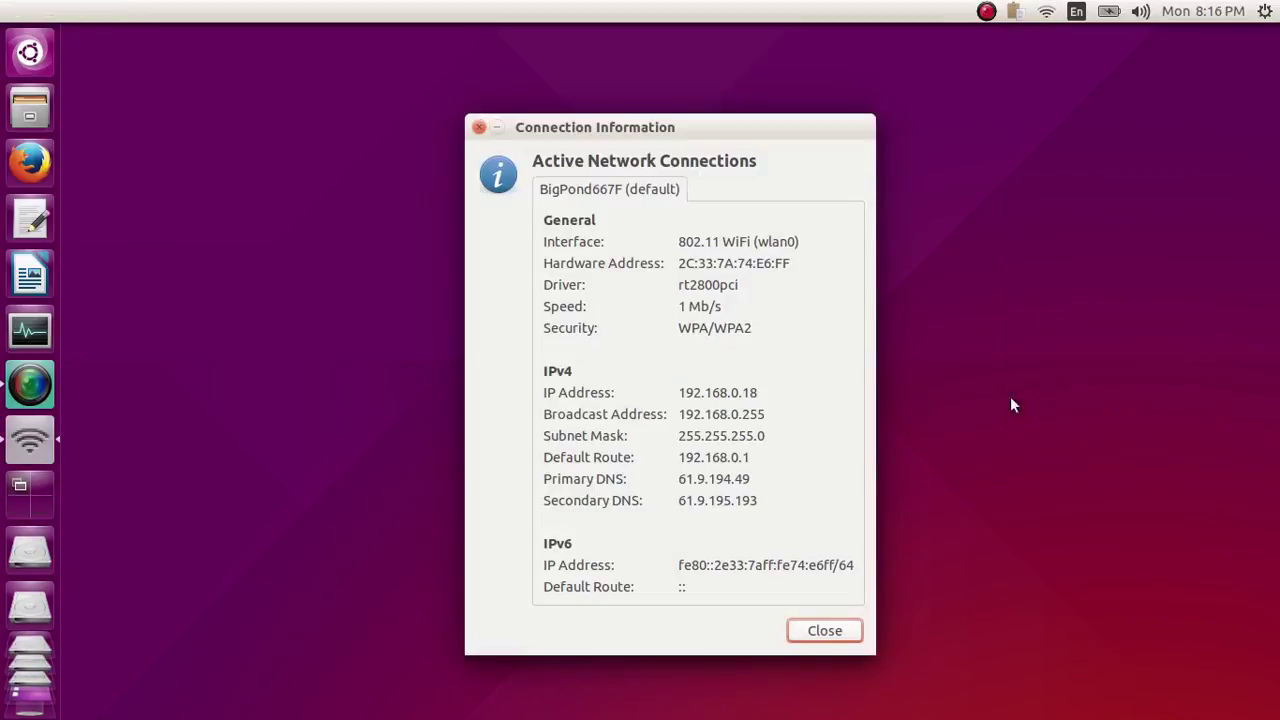
mouse_move(684, 132)
mouse_down()
mouse_move(770, 111)
mouse_move(690, 126)
mouse_up()
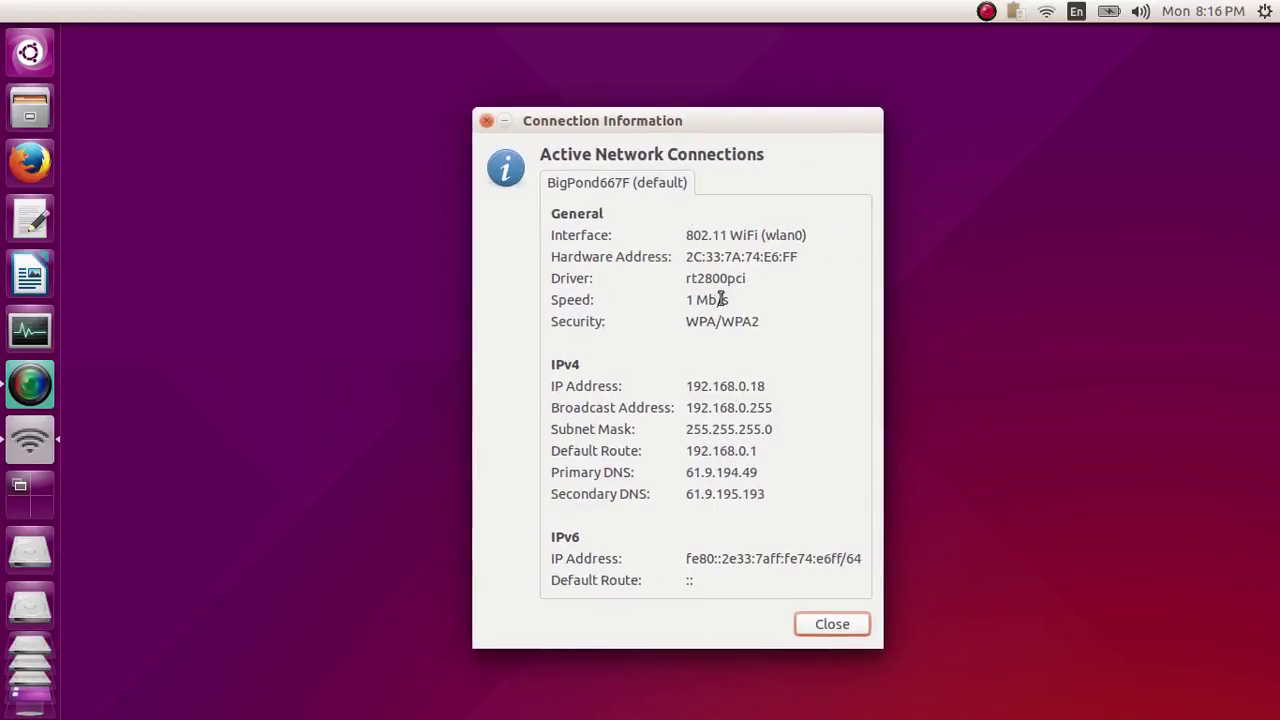
drag(687, 236, 808, 236)
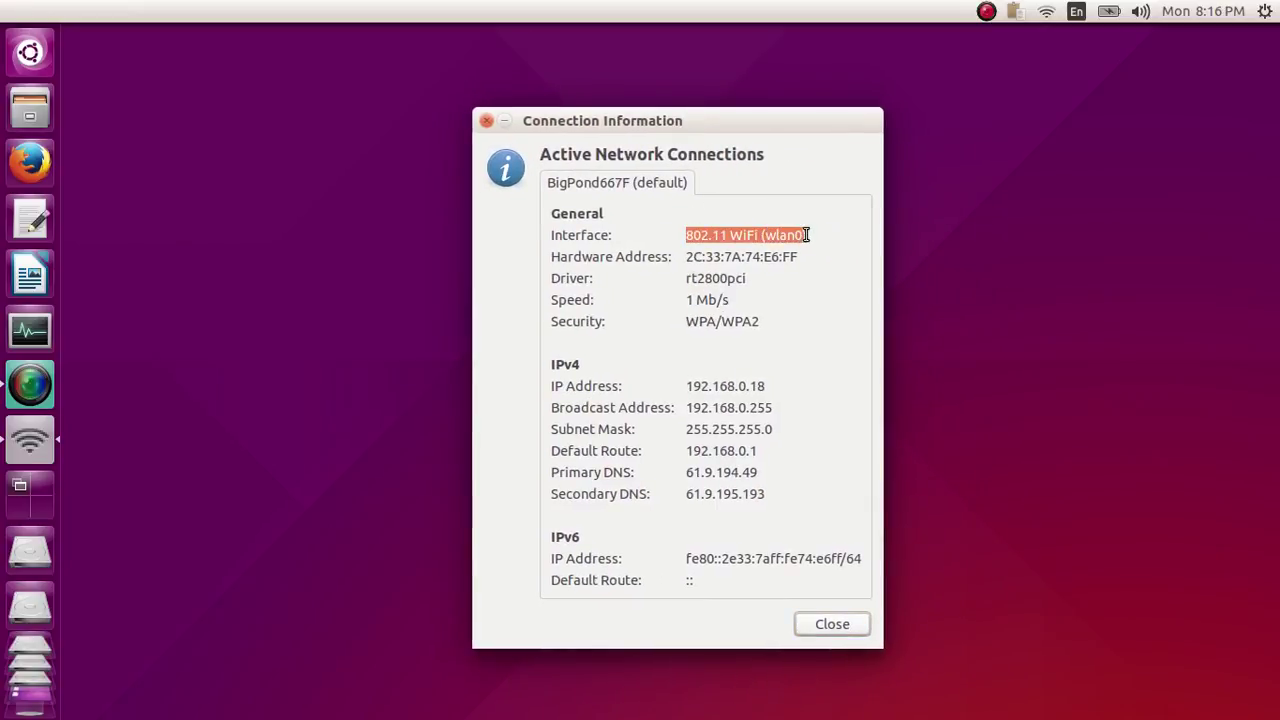
click(810, 236)
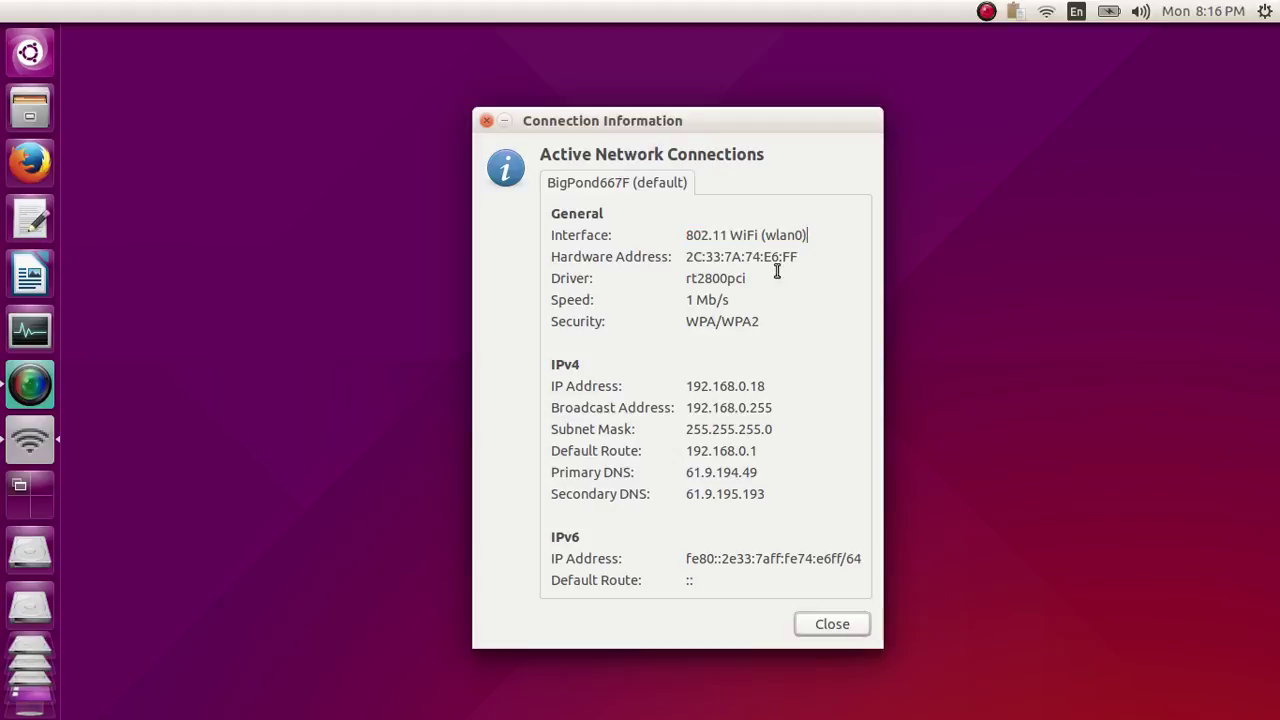
drag(791, 257, 676, 288)
click(686, 258)
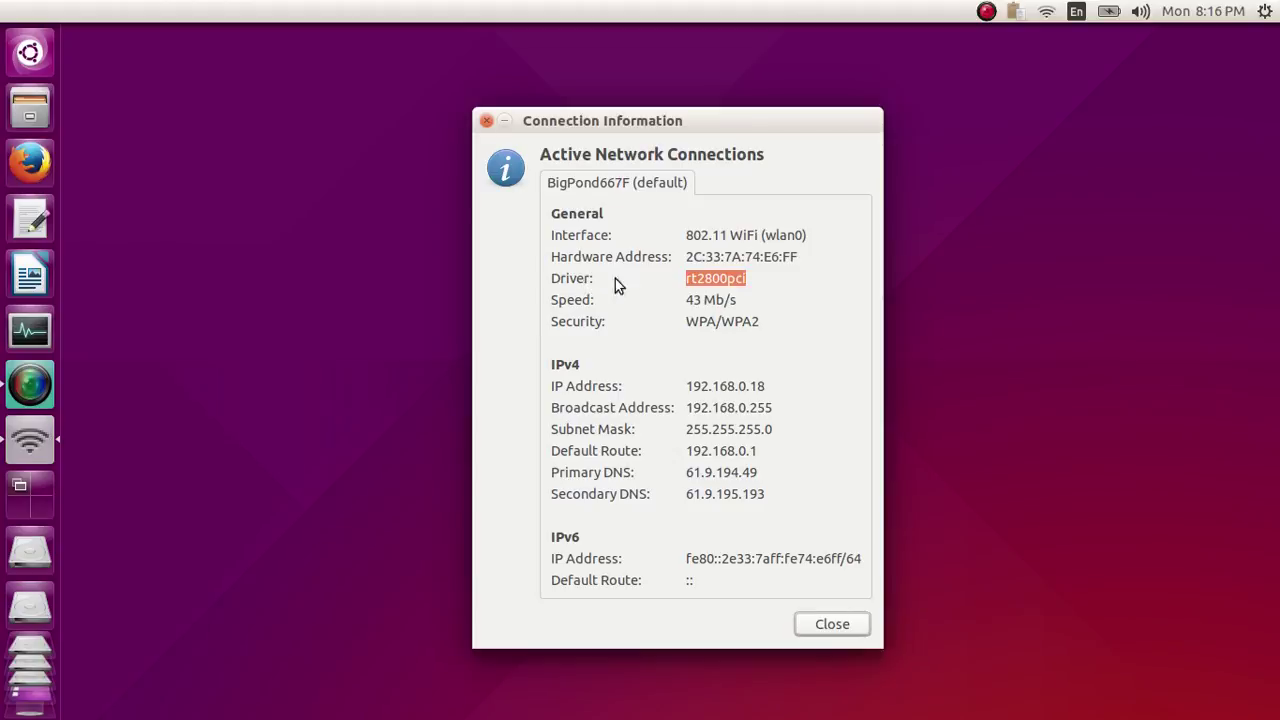
click(705, 279)
drag(741, 299, 763, 321)
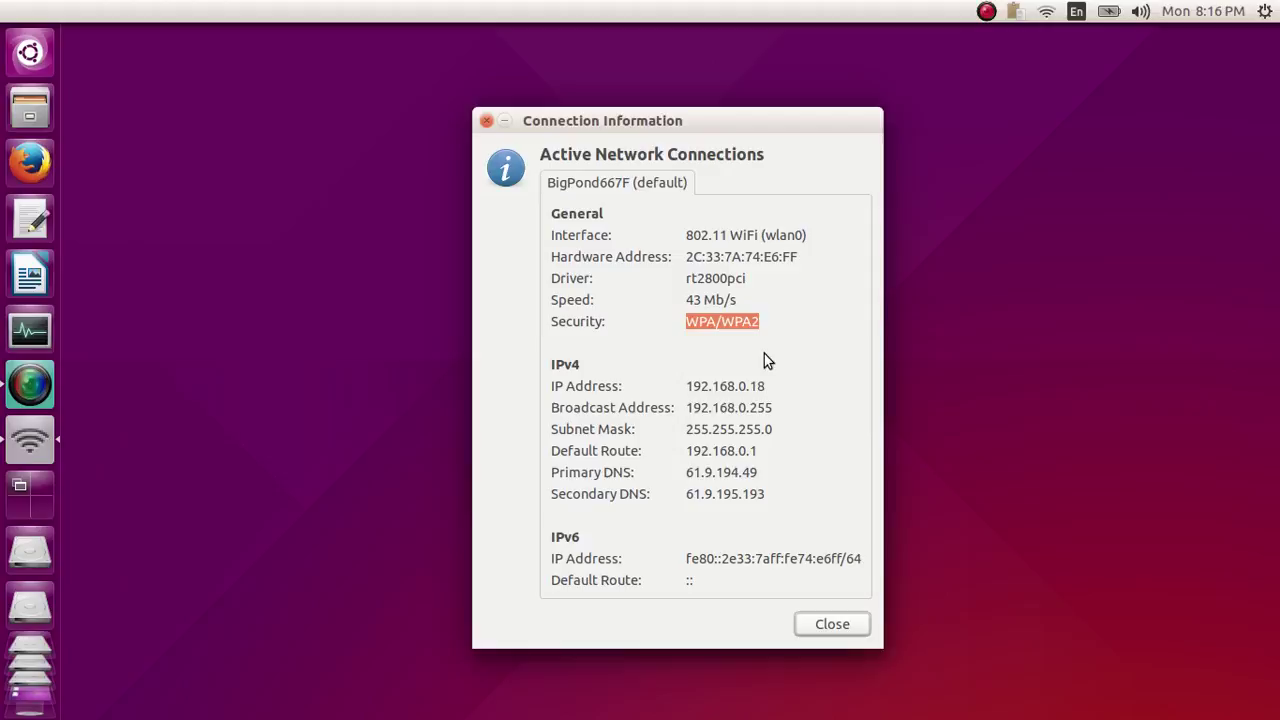
drag(767, 385, 790, 412)
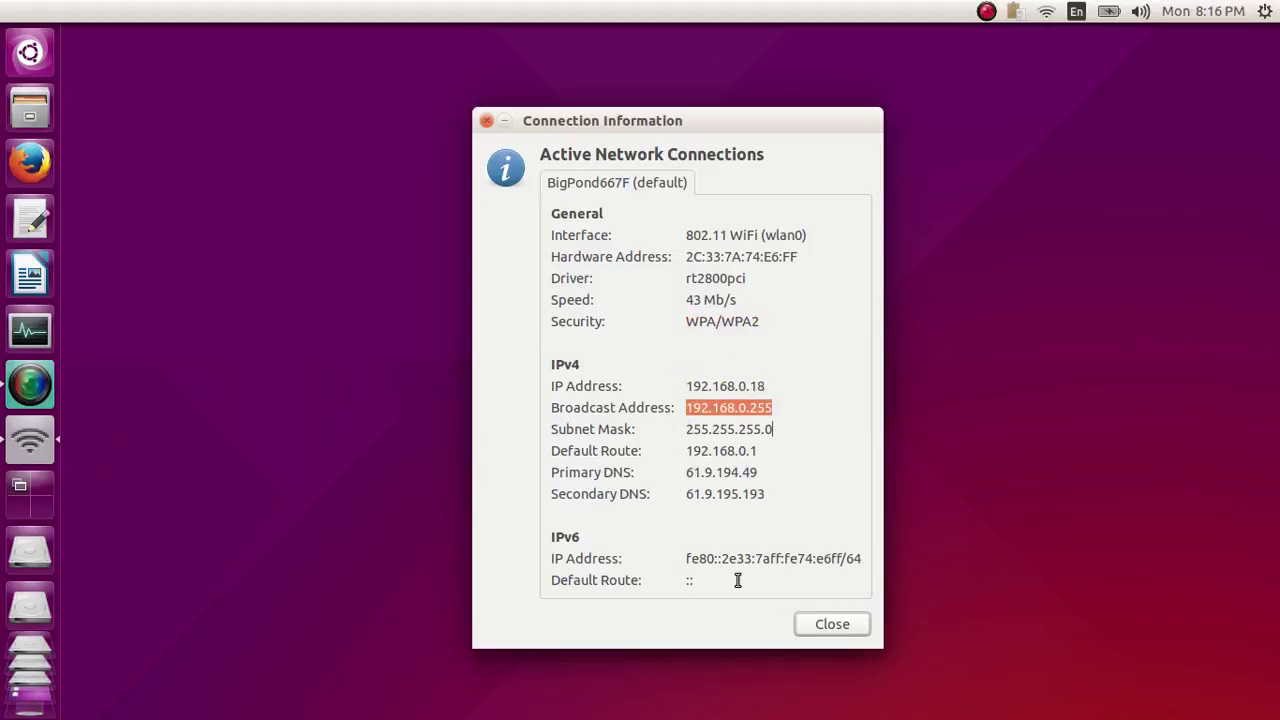
click(773, 407)
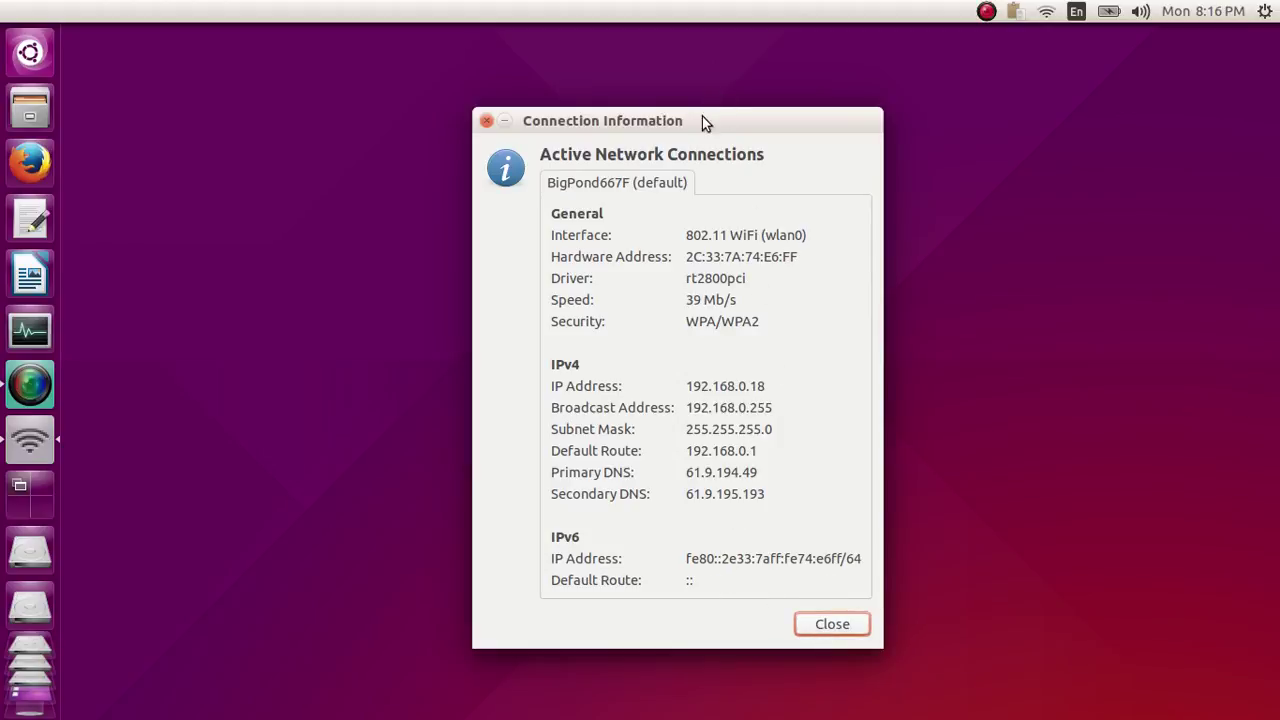
drag(702, 116, 666, 44)
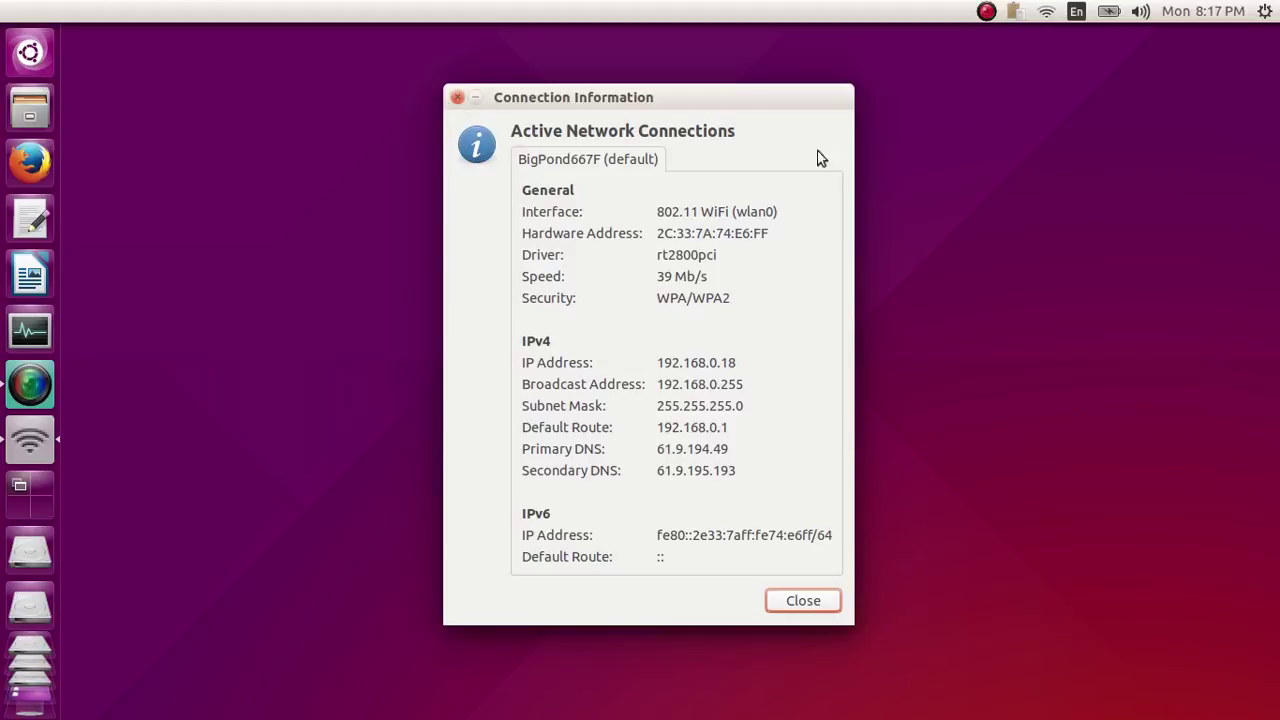
drag(663, 89, 701, 105)
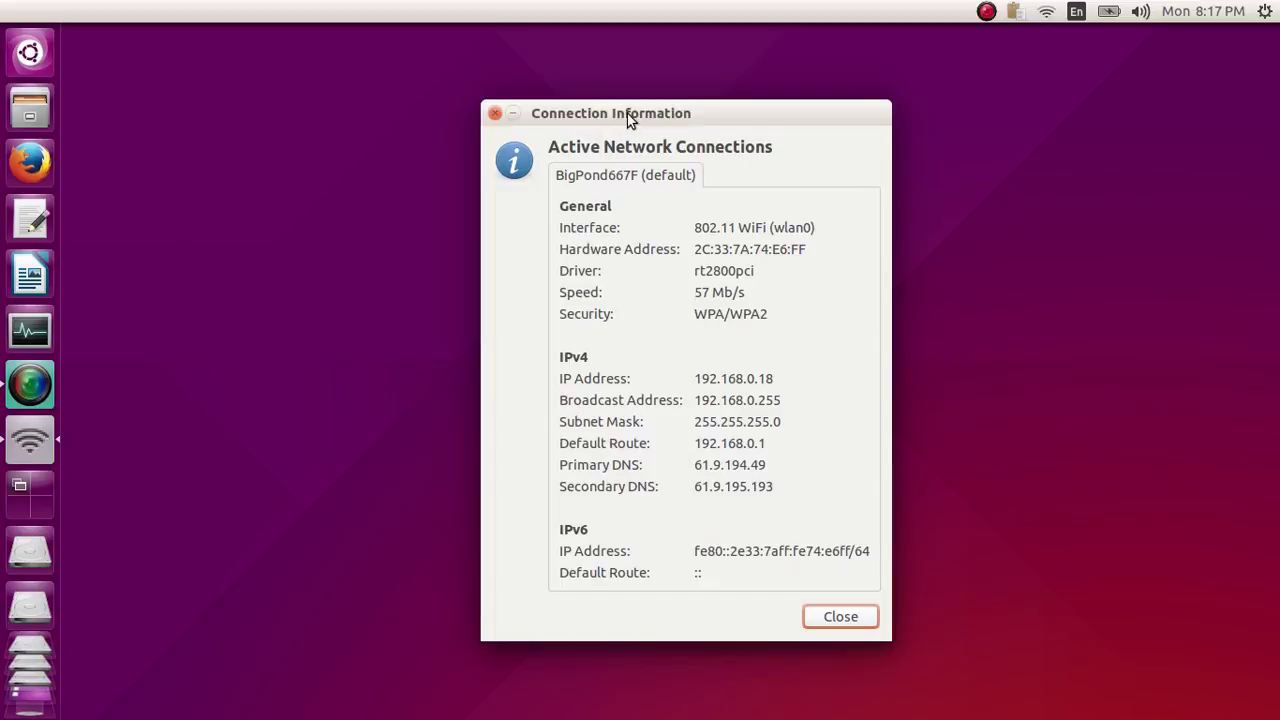
mouse_move(629, 112)
mouse_down()
mouse_move(660, 120)
mouse_move(632, 118)
mouse_up()
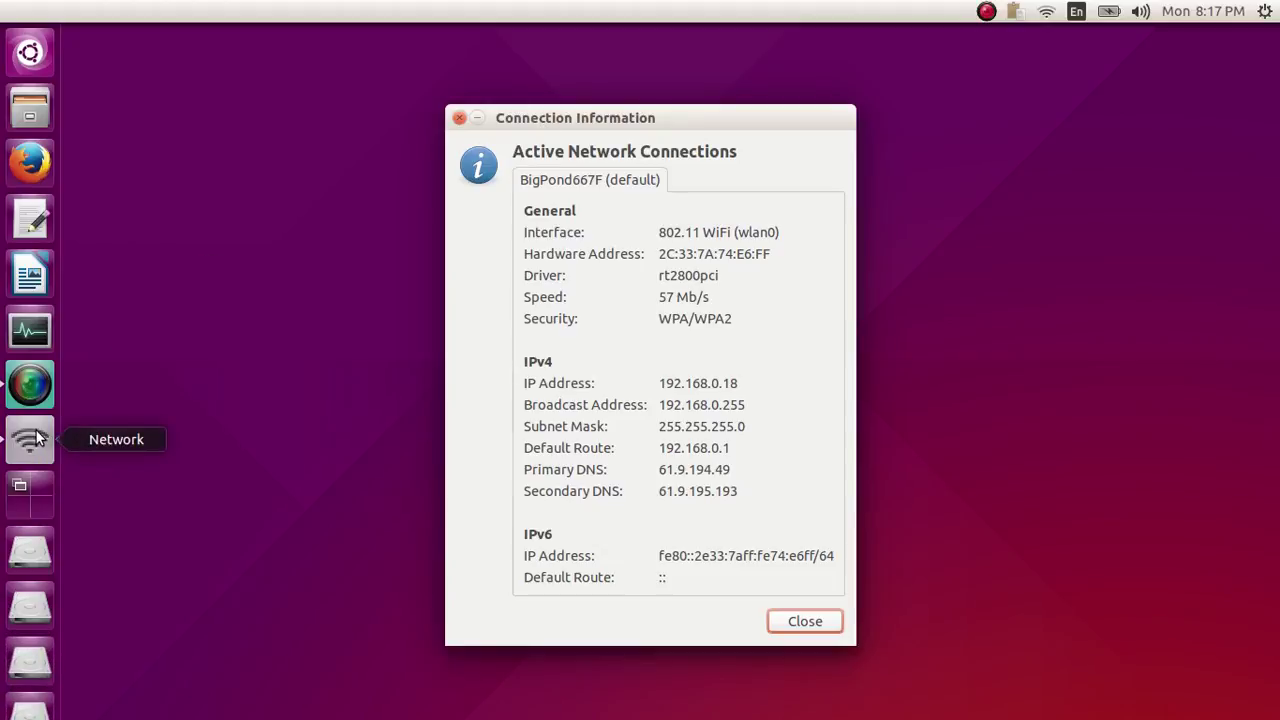
right_click(37, 437)
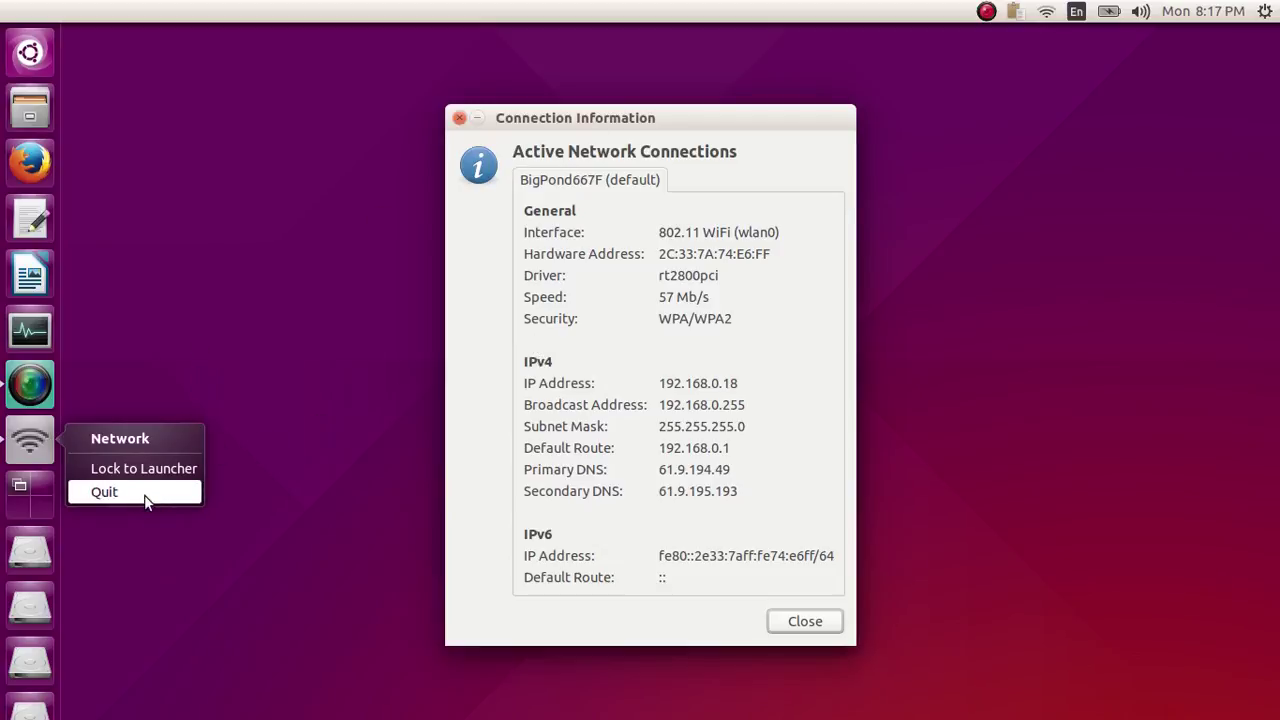
click(470, 180)
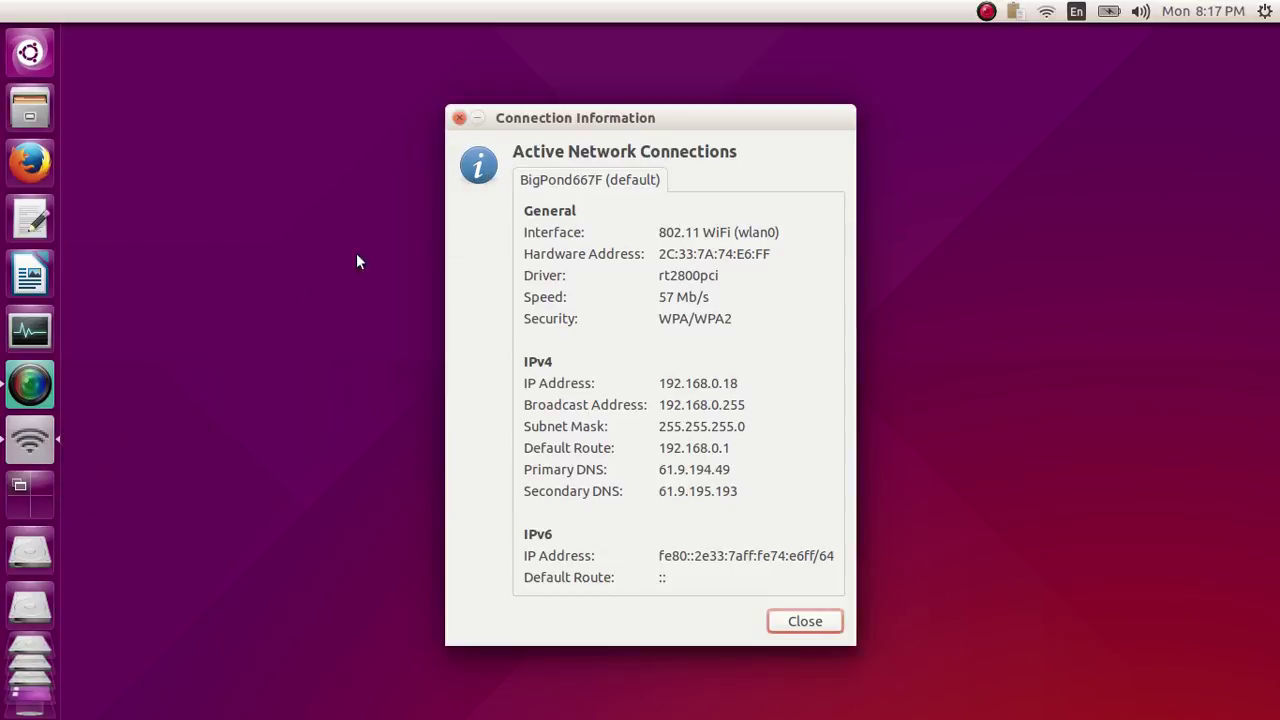
mouse_move(31, 441)
mouse_down()
mouse_move(45, 450)
mouse_move(40, 108)
mouse_move(79, 173)
mouse_move(88, 337)
mouse_move(46, 376)
mouse_move(33, 427)
mouse_up()
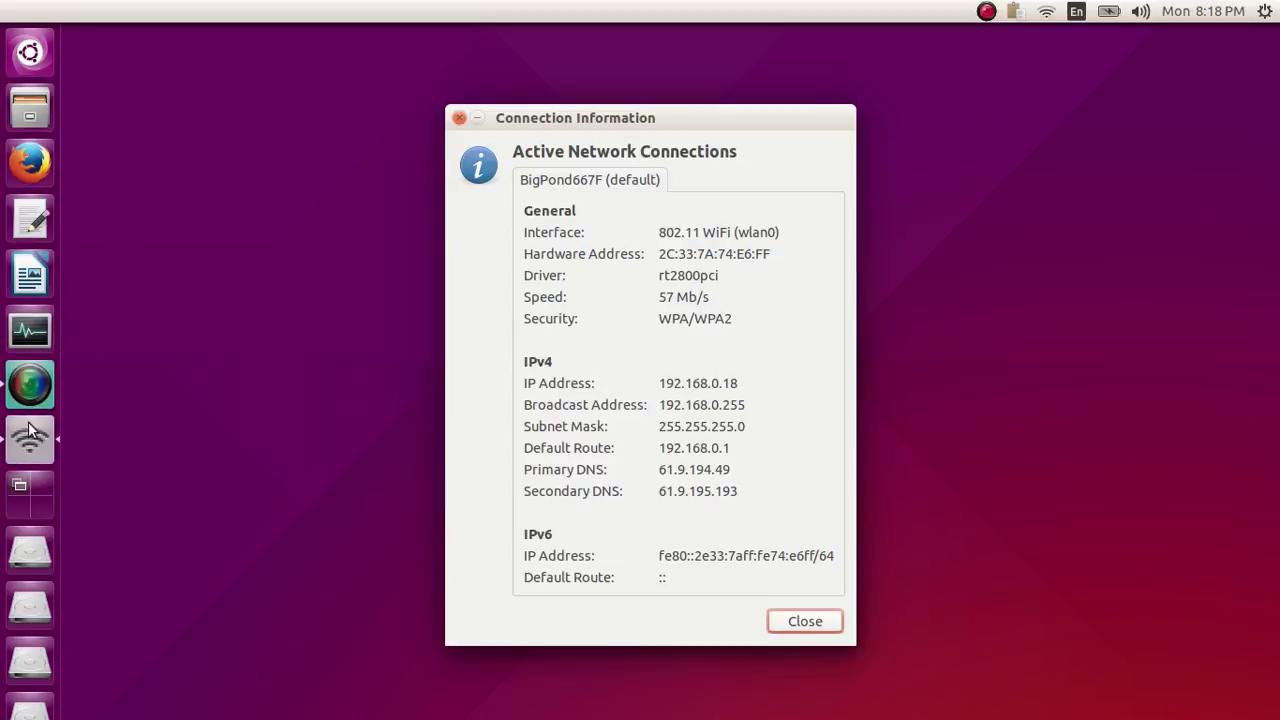
scroll(30, 430, down, 2)
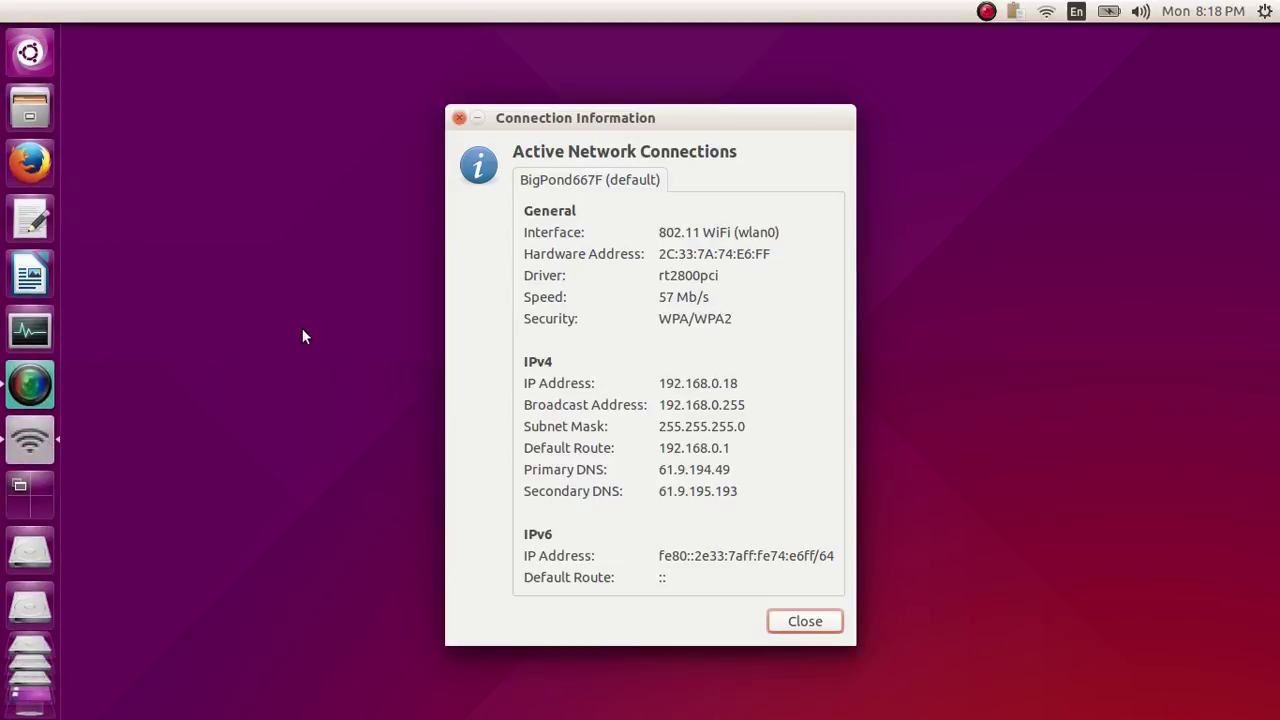
scroll(50, 394, down, 2)
drag(50, 400, 46, 185)
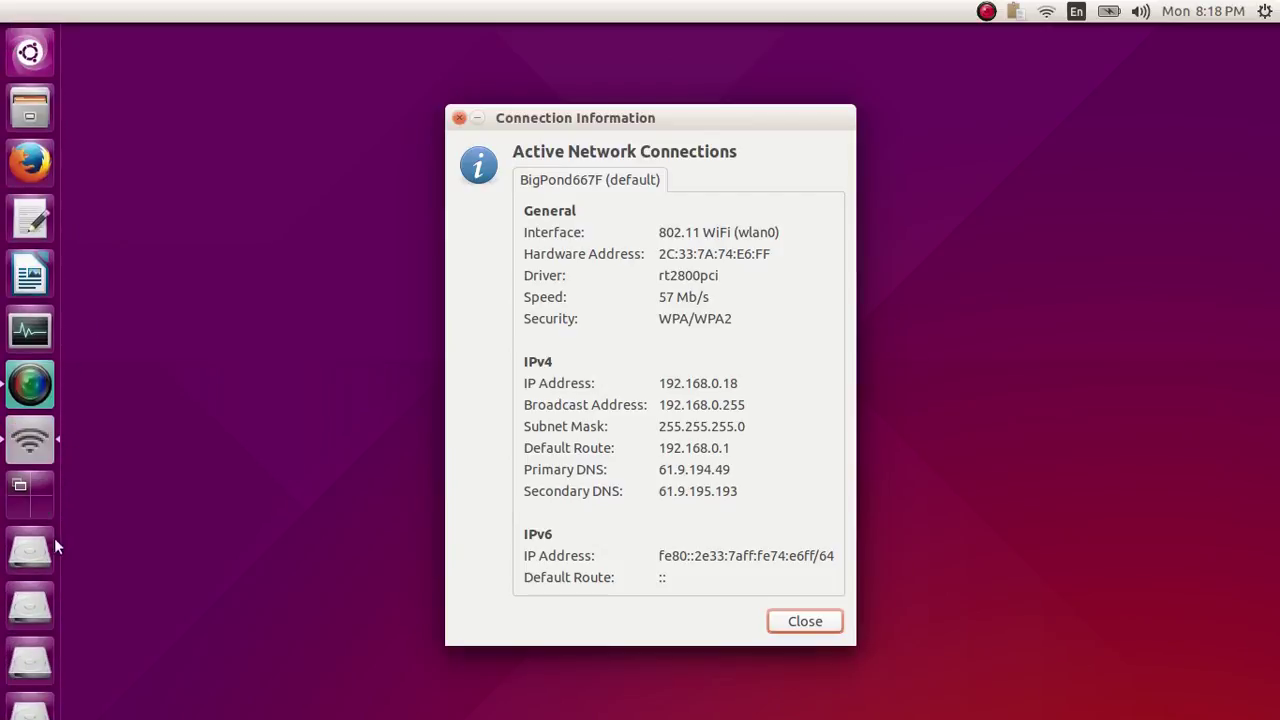
drag(41, 474, 40, 170)
drag(35, 505, 28, 55)
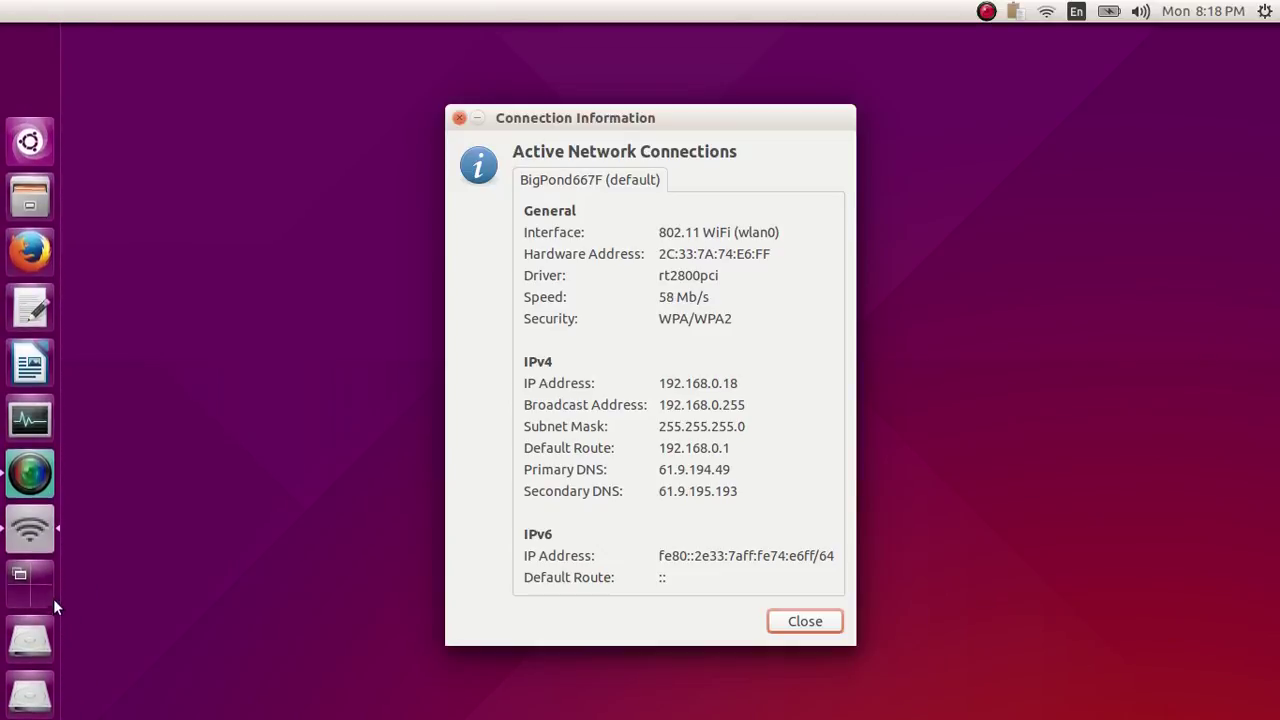
Close the Connection Information dialog and show the ClipIt clipboard history menu.
click(785, 623)
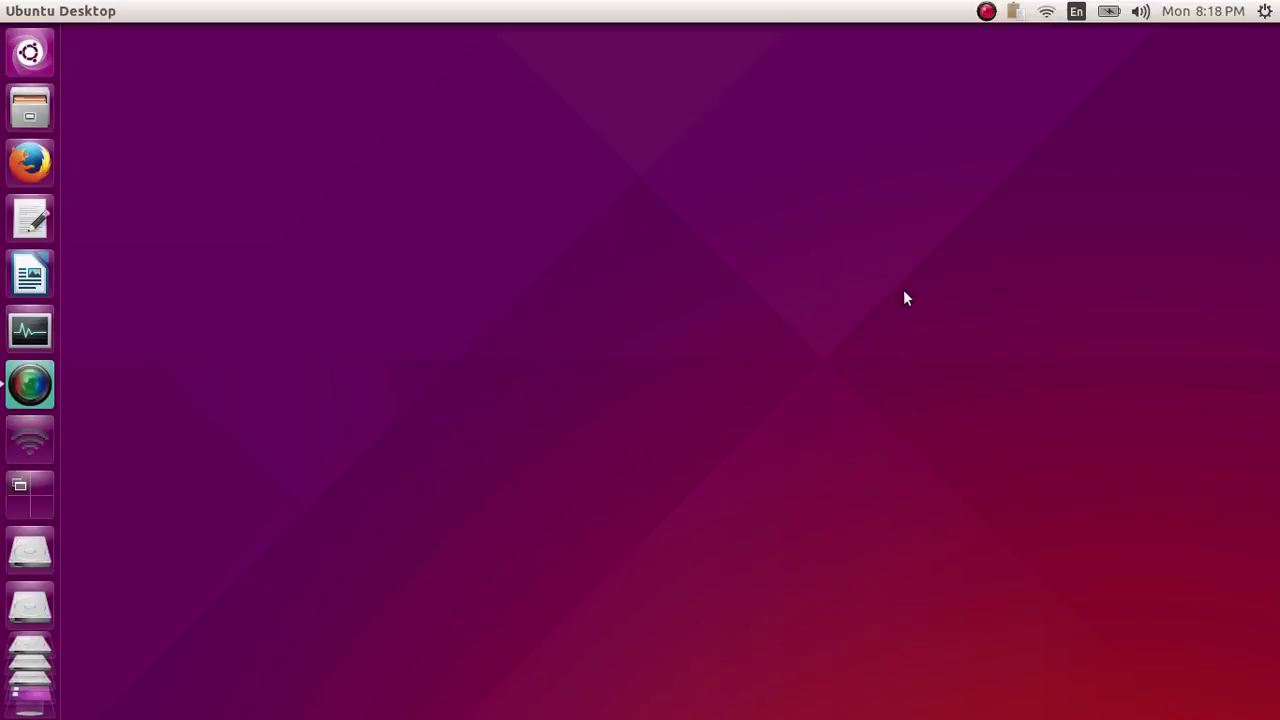
click(1026, 11)
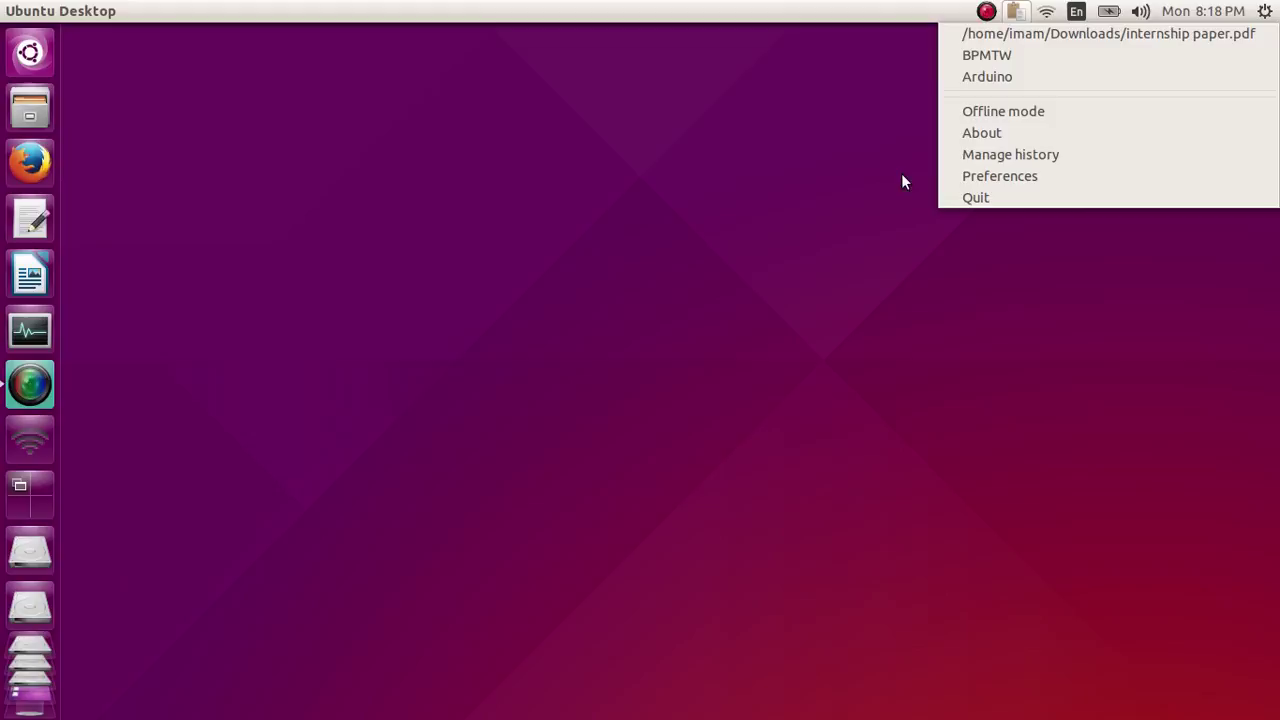
View About ClipIt, selecting its title, version 1.4.2 and copyright text, then close it.
click(966, 131)
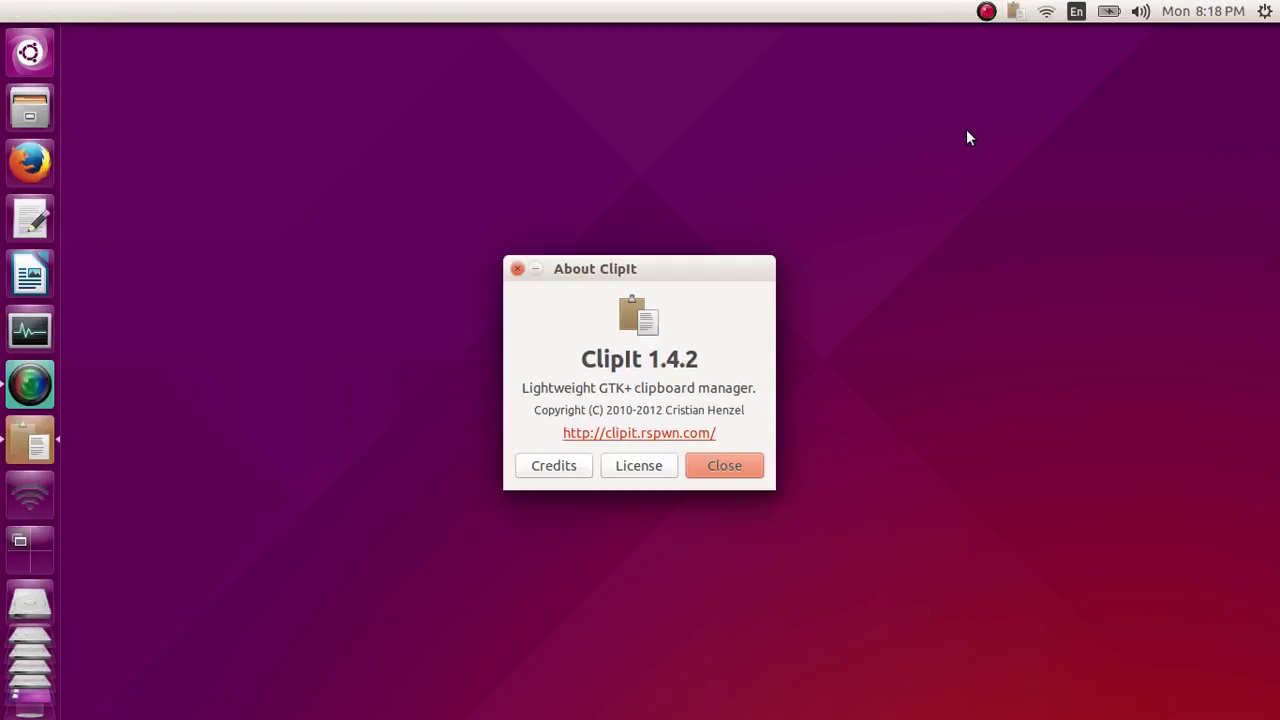
double_click(603, 359)
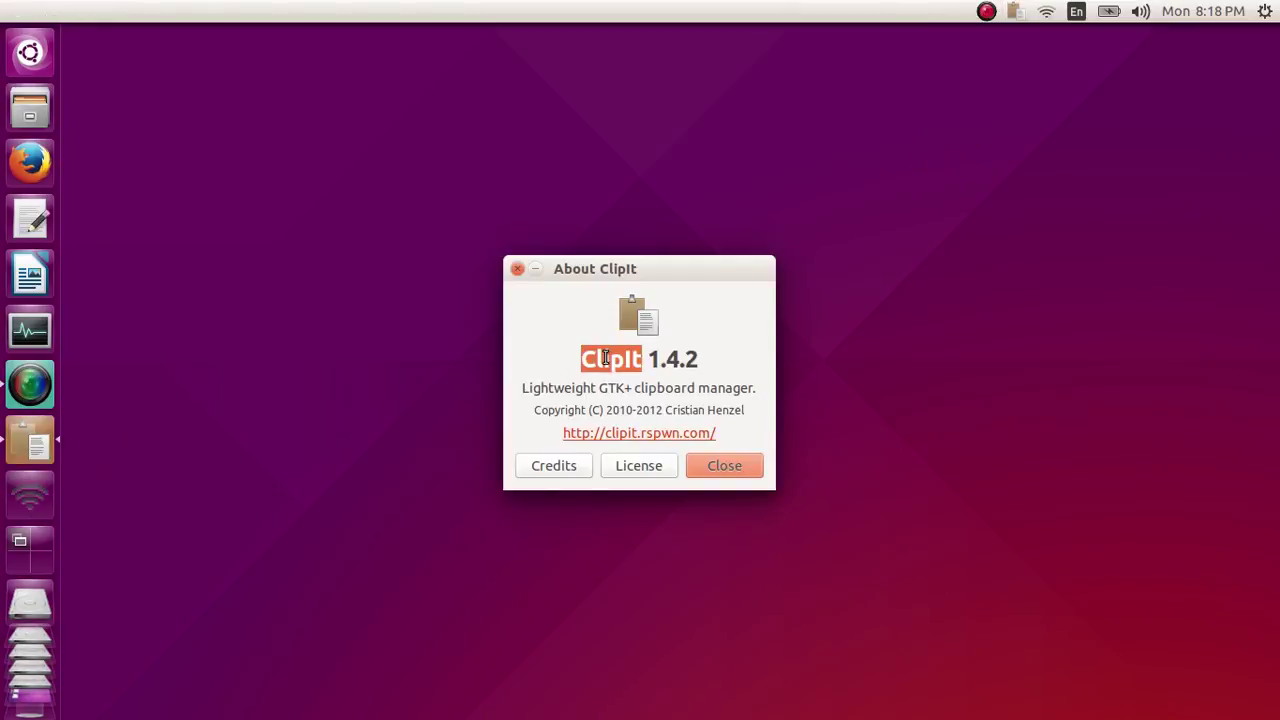
mouse_move(692, 362)
mouse_down()
mouse_move(664, 361)
mouse_move(703, 358)
mouse_up()
click(652, 360)
click(706, 360)
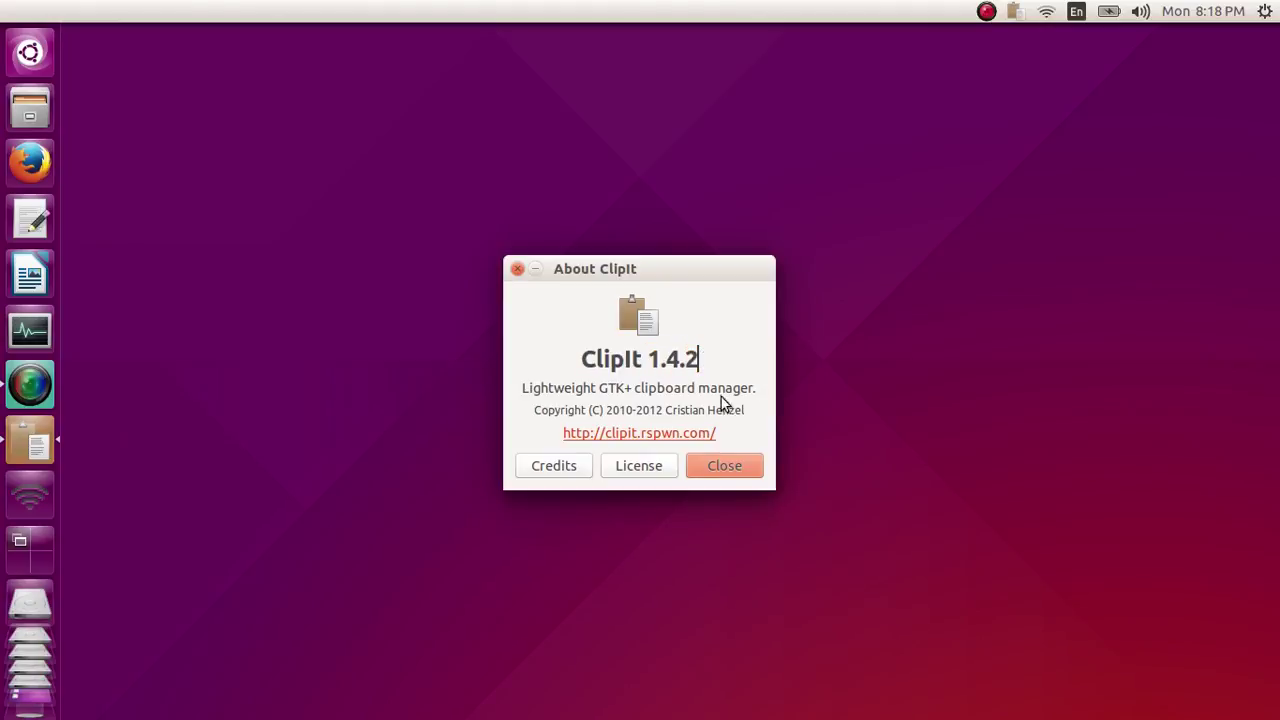
mouse_move(747, 412)
mouse_down()
mouse_move(660, 414)
mouse_move(521, 388)
mouse_move(749, 390)
mouse_up()
click(759, 393)
click(724, 467)
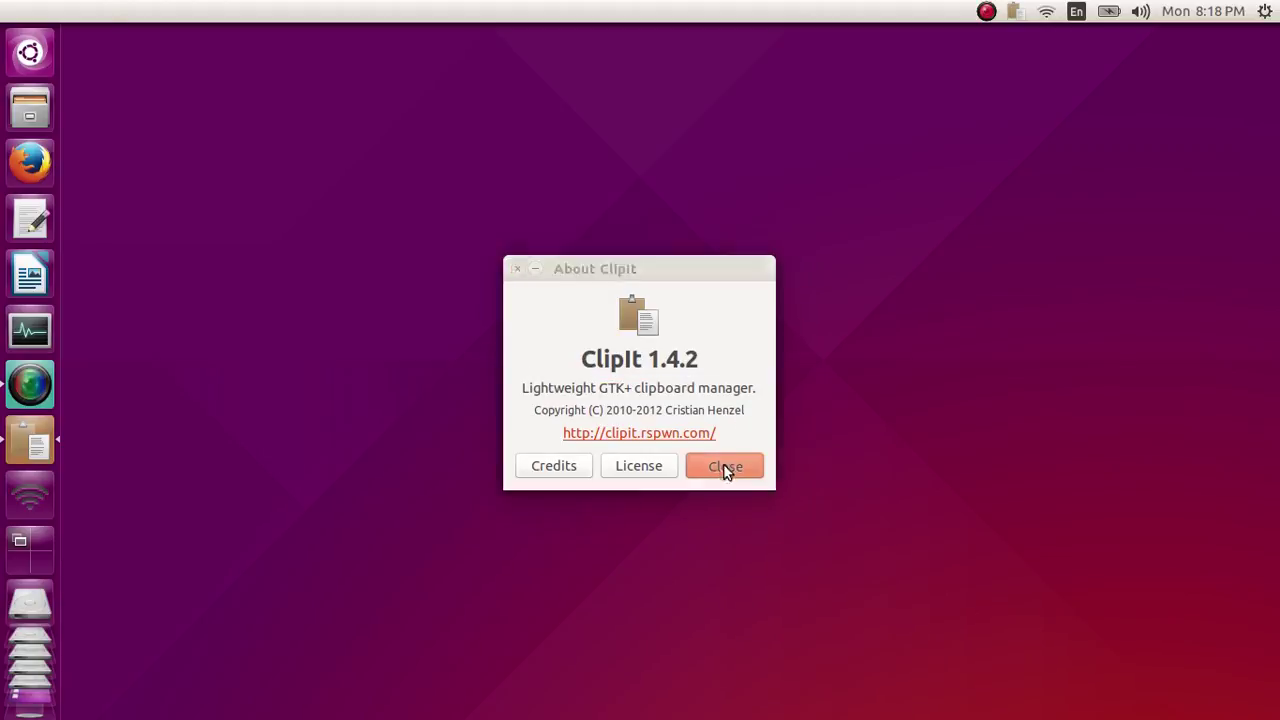
click(982, 14)
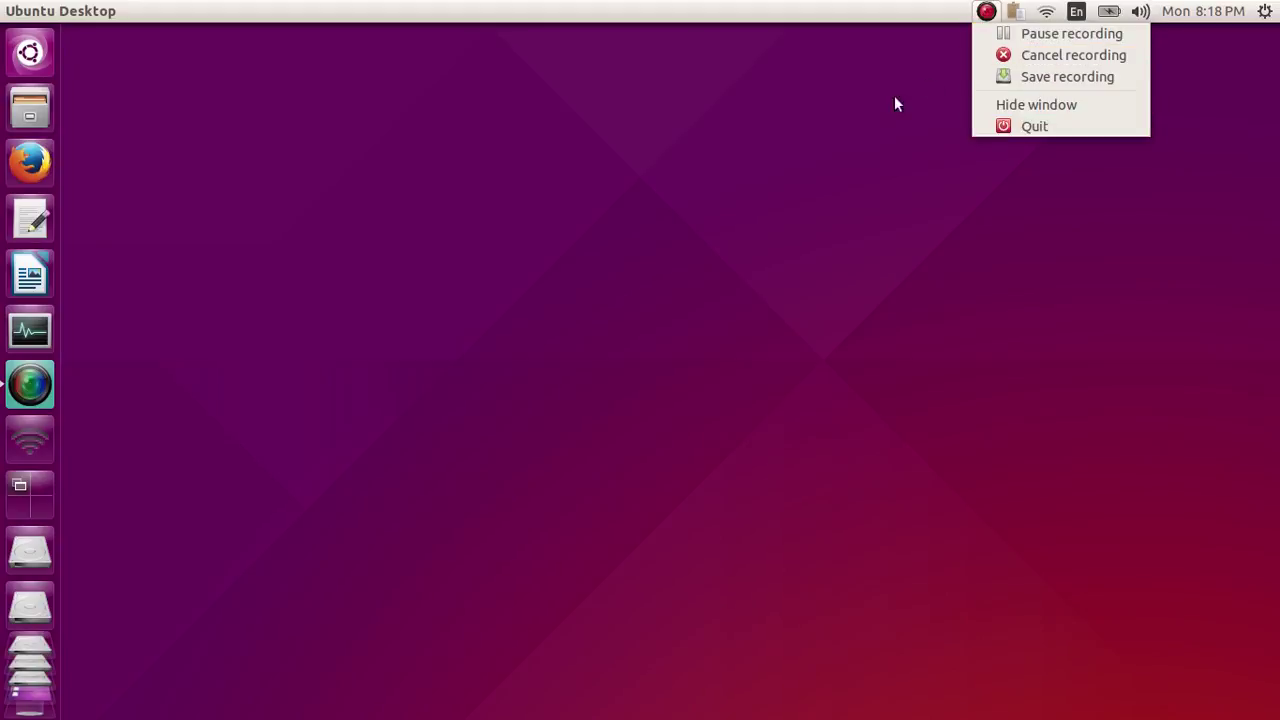
click(897, 120)
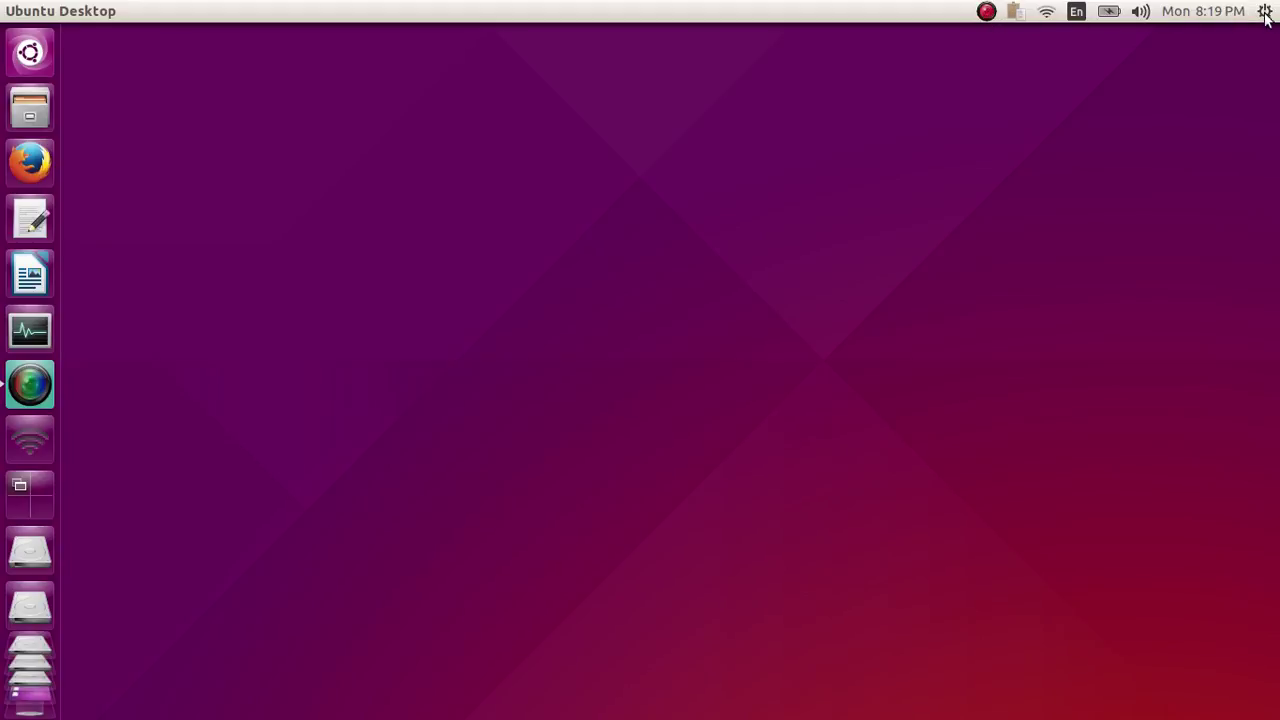
Show the clock calendar for Monday 27 July 2015 with Sydney time, closing and reopening it.
click(1181, 12)
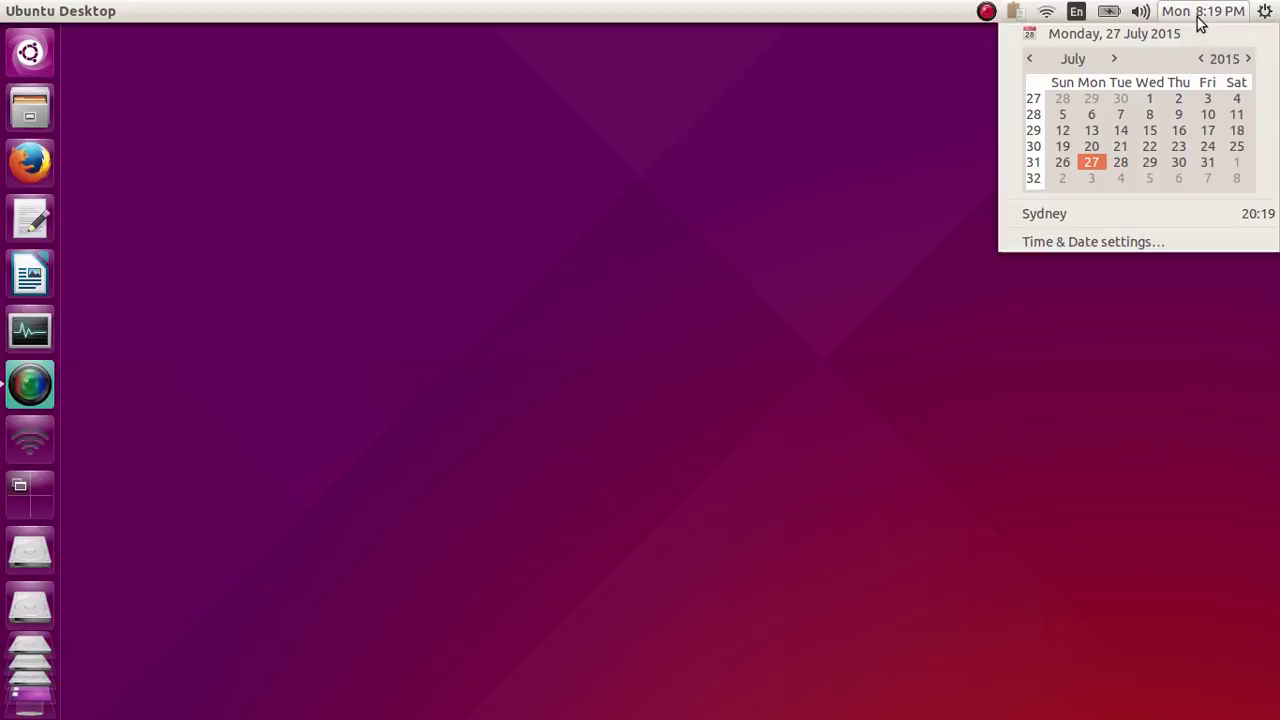
click(1201, 14)
click(1200, 12)
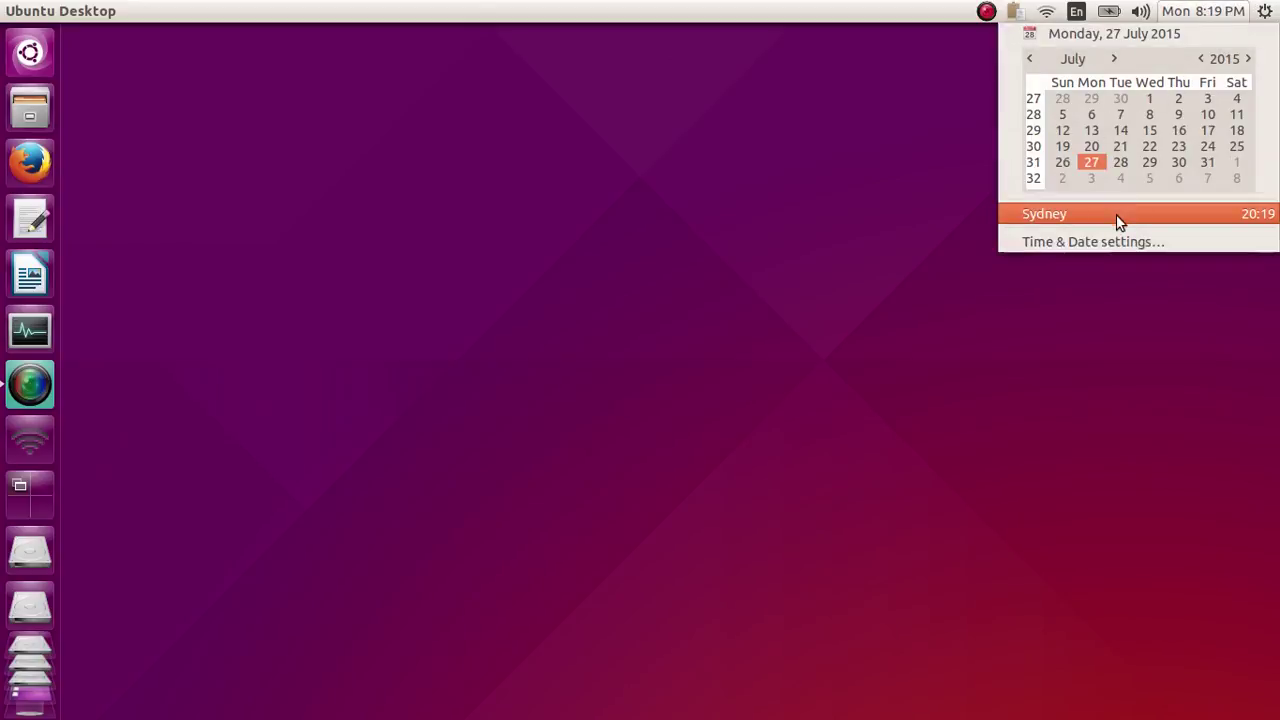
Bring up the gear menu with About This Computer, System Settings, Lock, Log Out and Shut Down.
mouse_move(1140, 11)
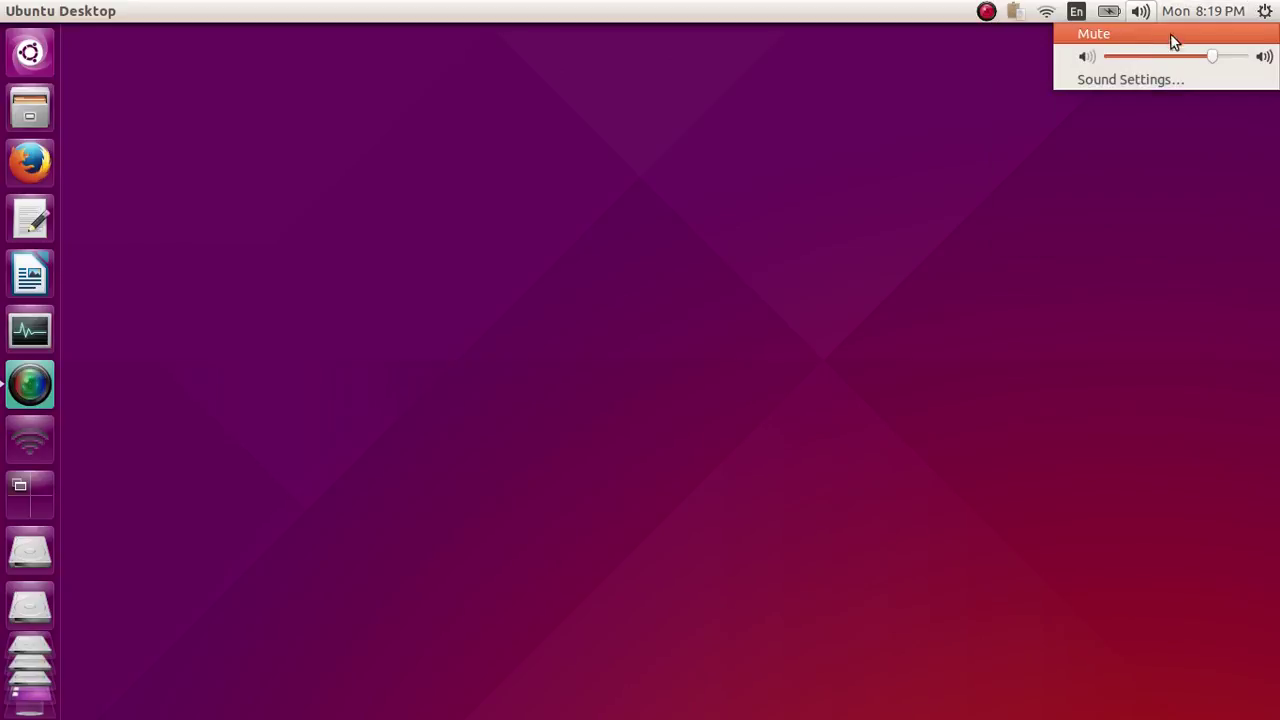
mouse_move(1262, 14)
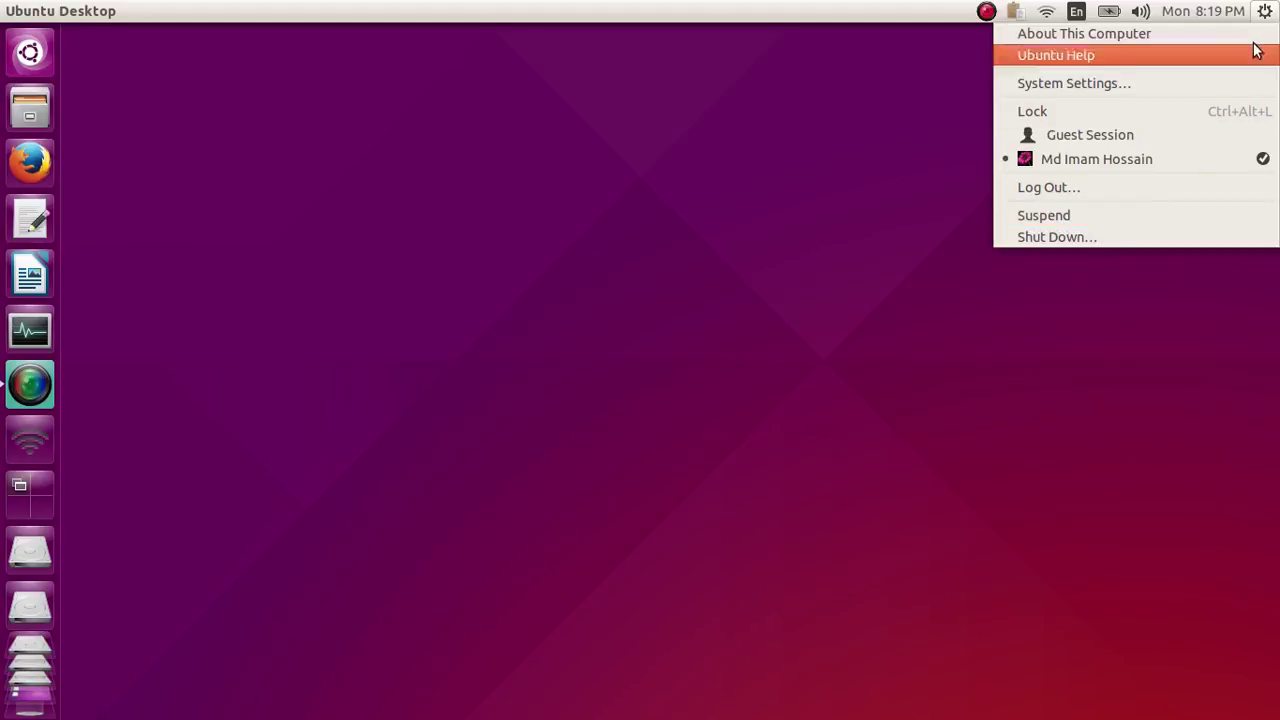
Dismiss and reopen the gear menu, then choose Lock to reach the password prompt.
click(757, 215)
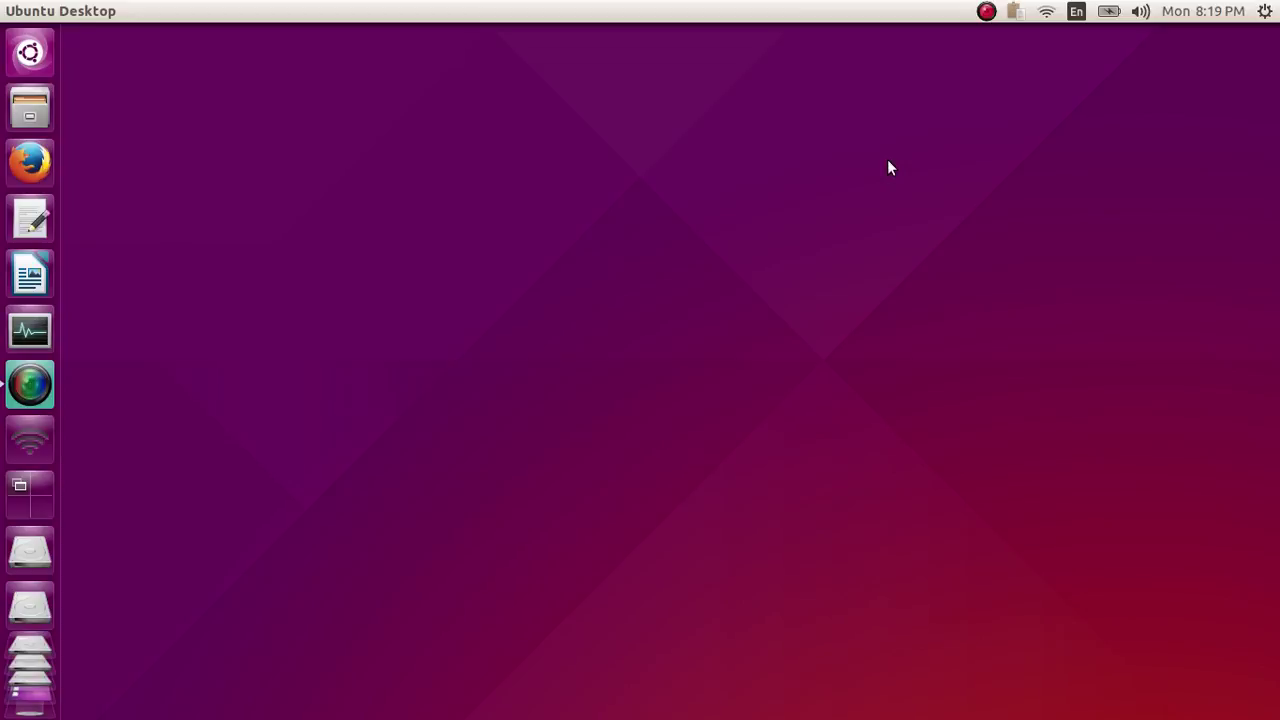
click(1265, 12)
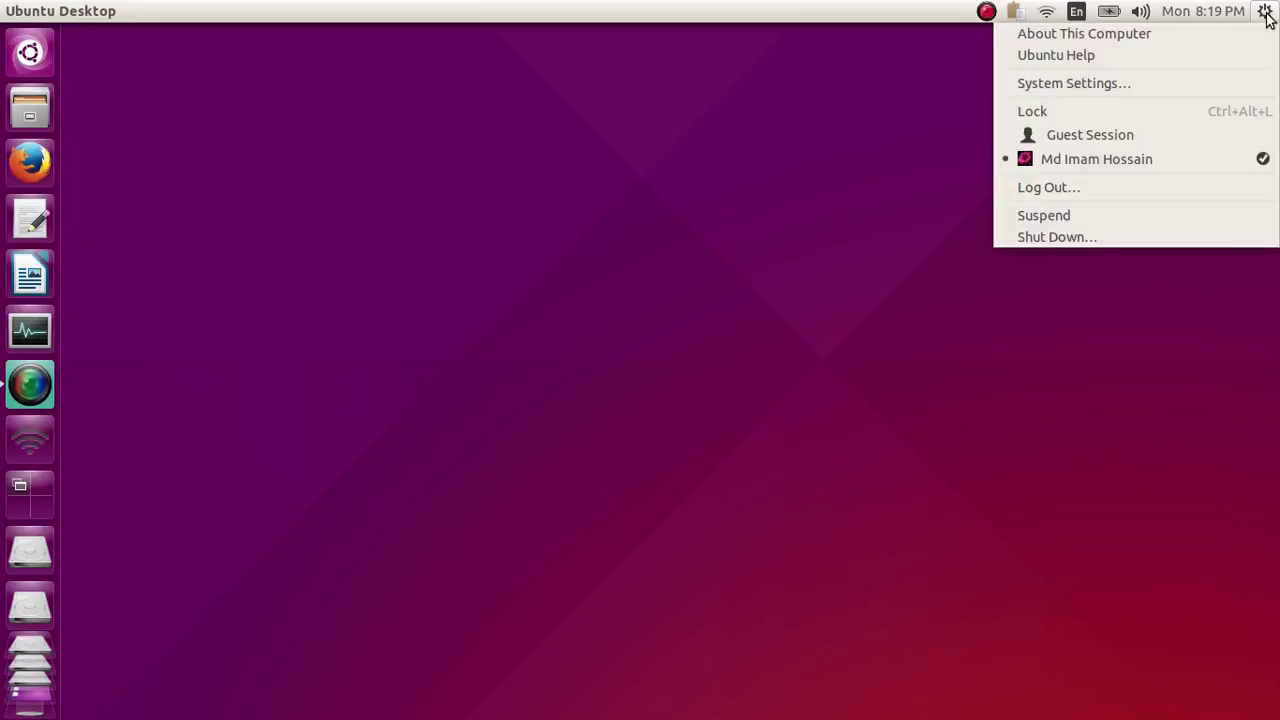
click(1128, 110)
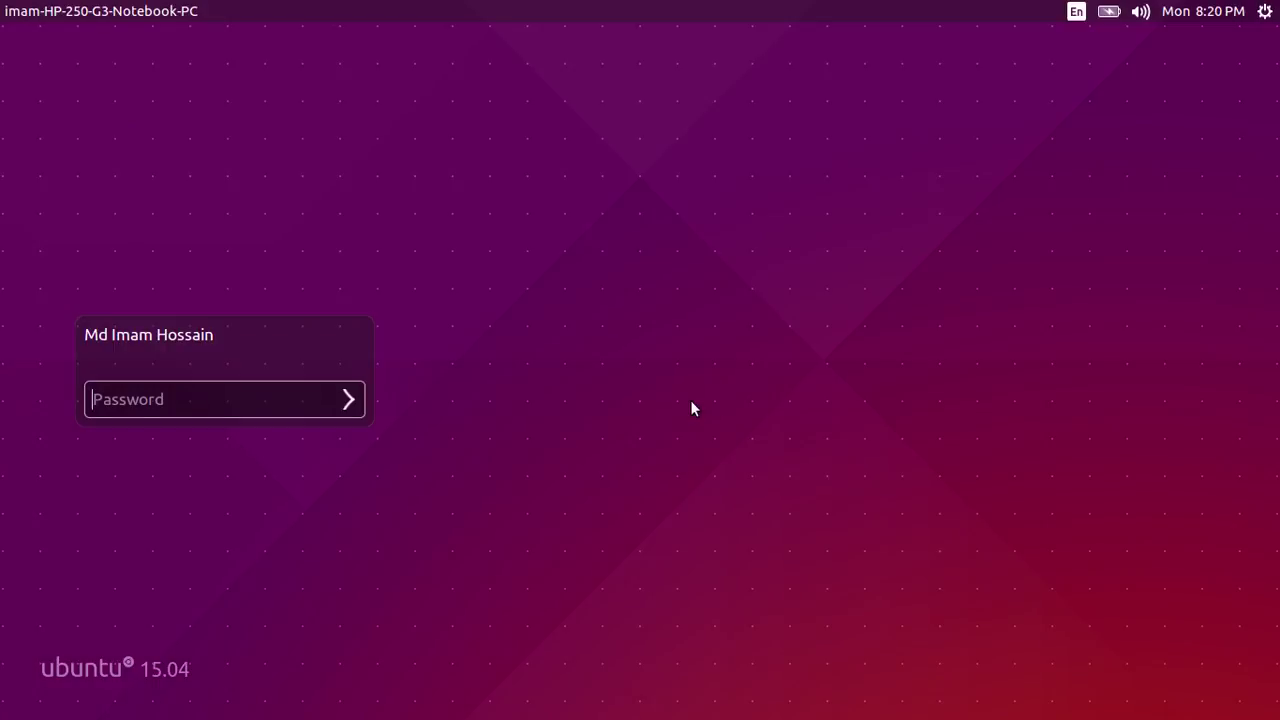
Enter the account password on the lock screen and unlock the session.
text(••••••••••)
click(1262, 13)
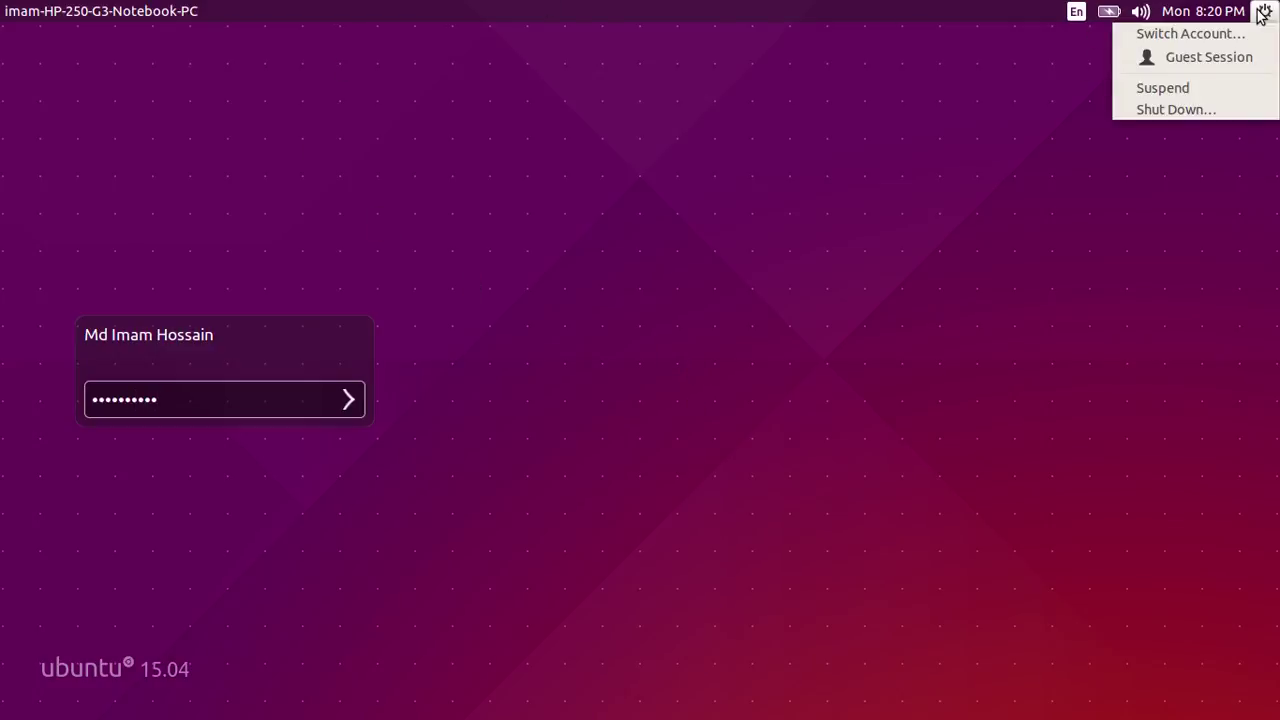
mouse_move(1214, 12)
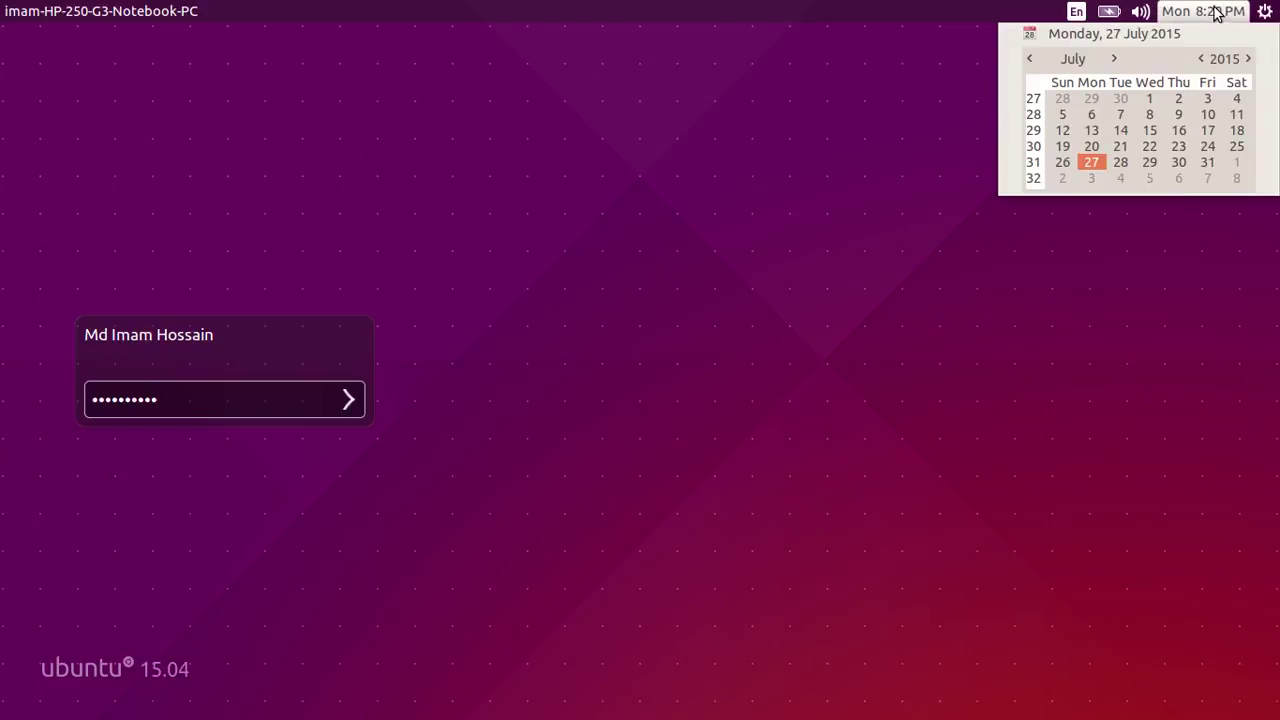
mouse_move(1272, 12)
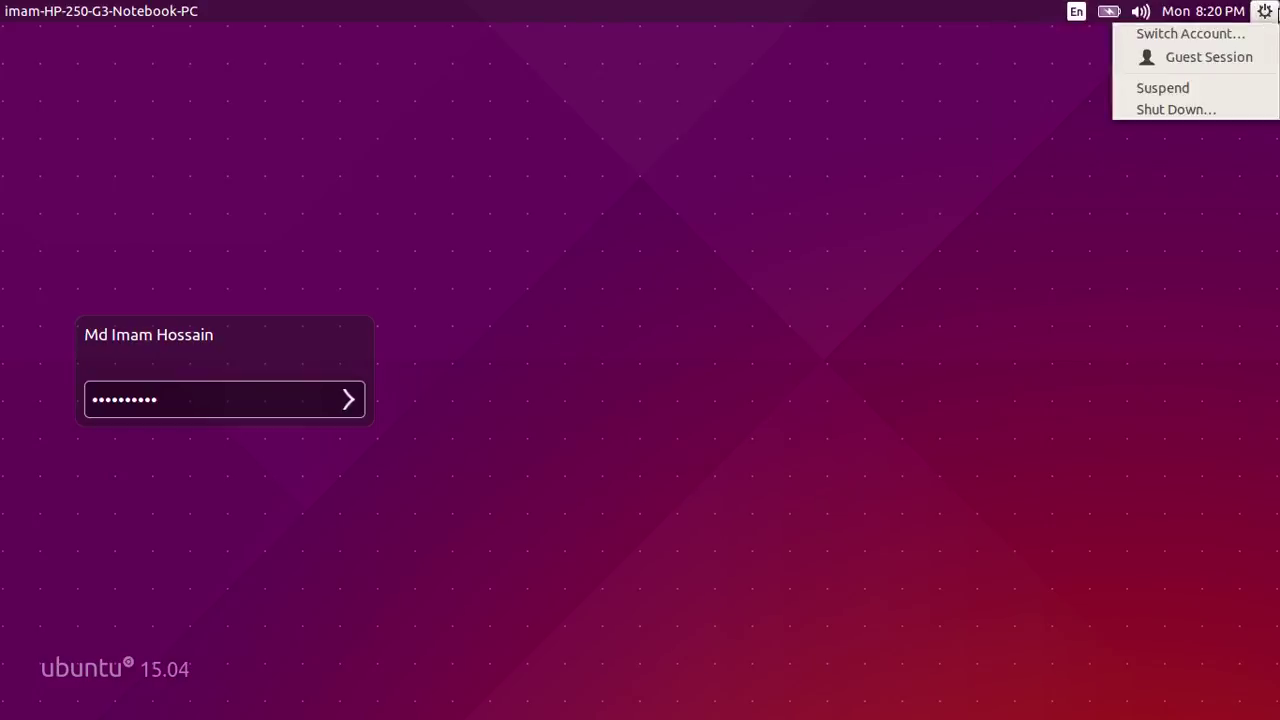
click(575, 377)
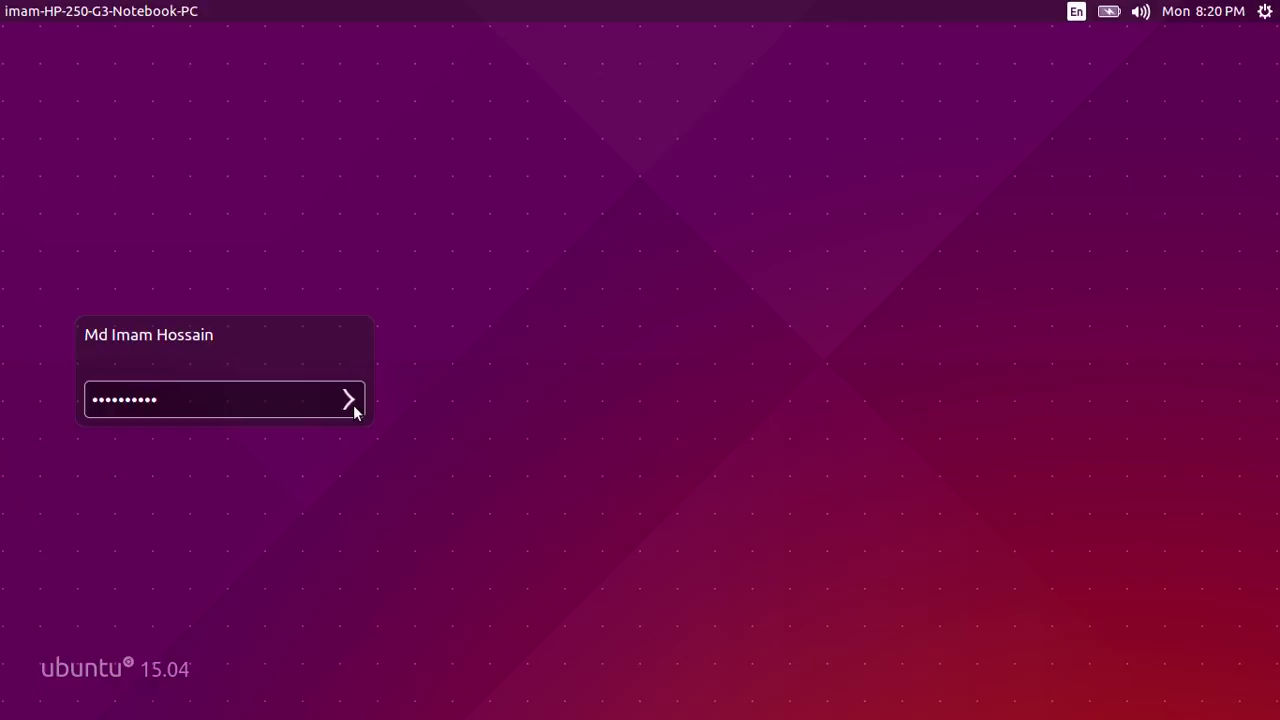
click(351, 406)
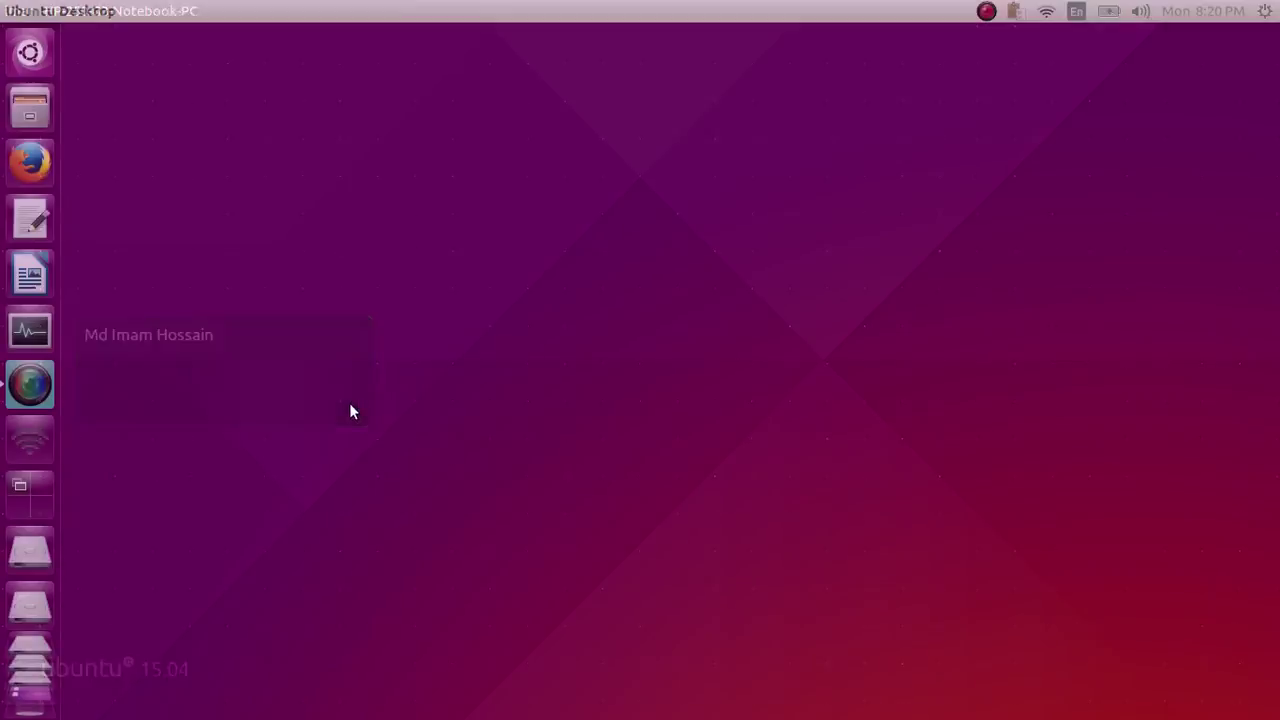
Minimize the SimpleScreenRecorder window again and reopen the gear menu.
click(38, 392)
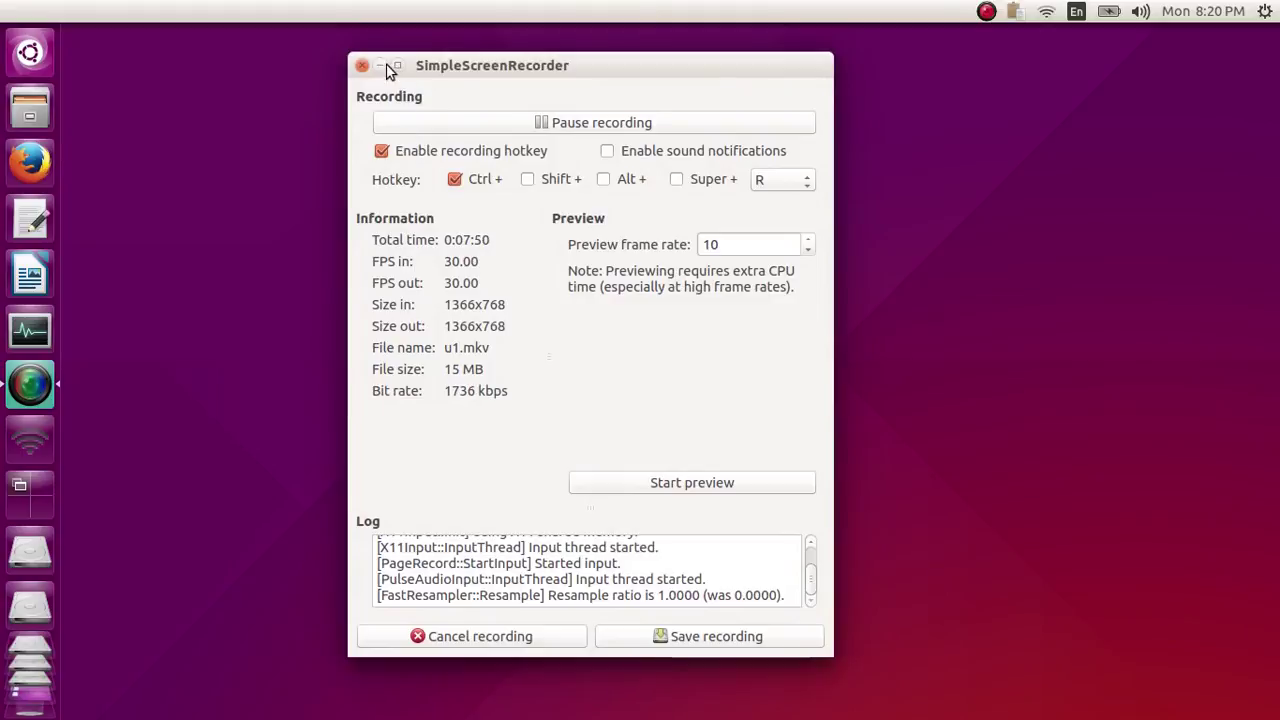
click(380, 65)
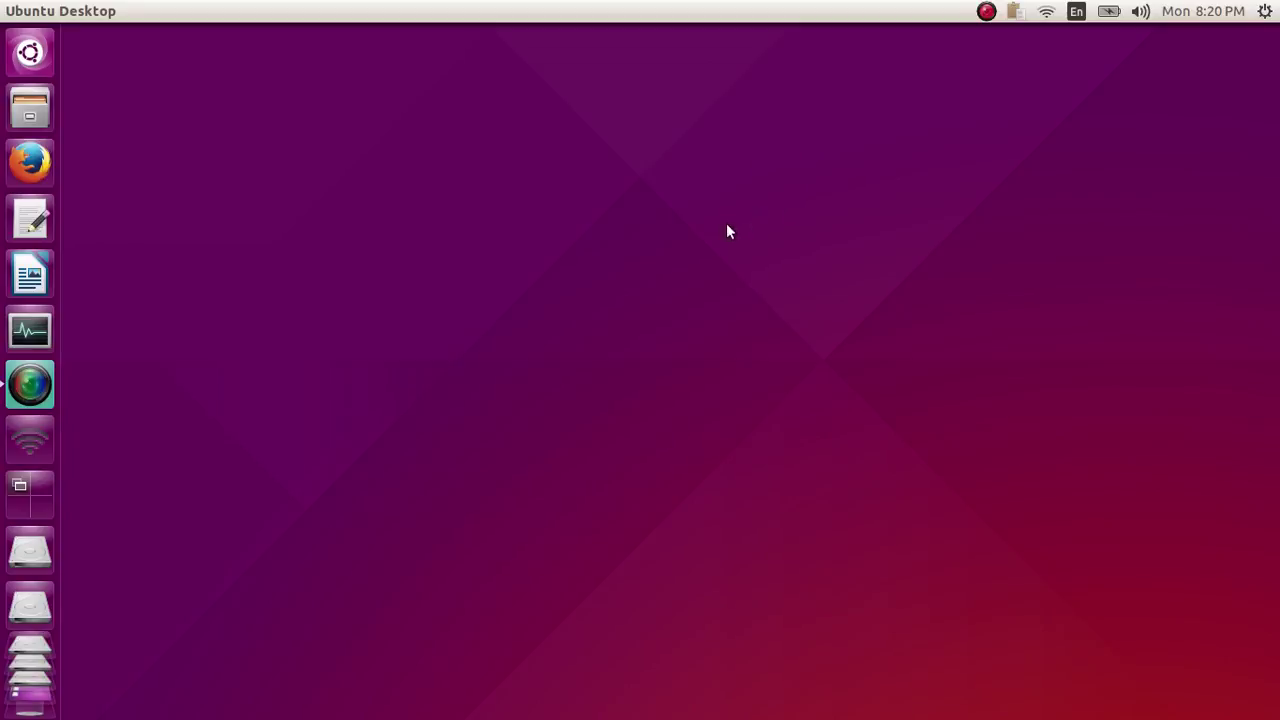
click(1276, 10)
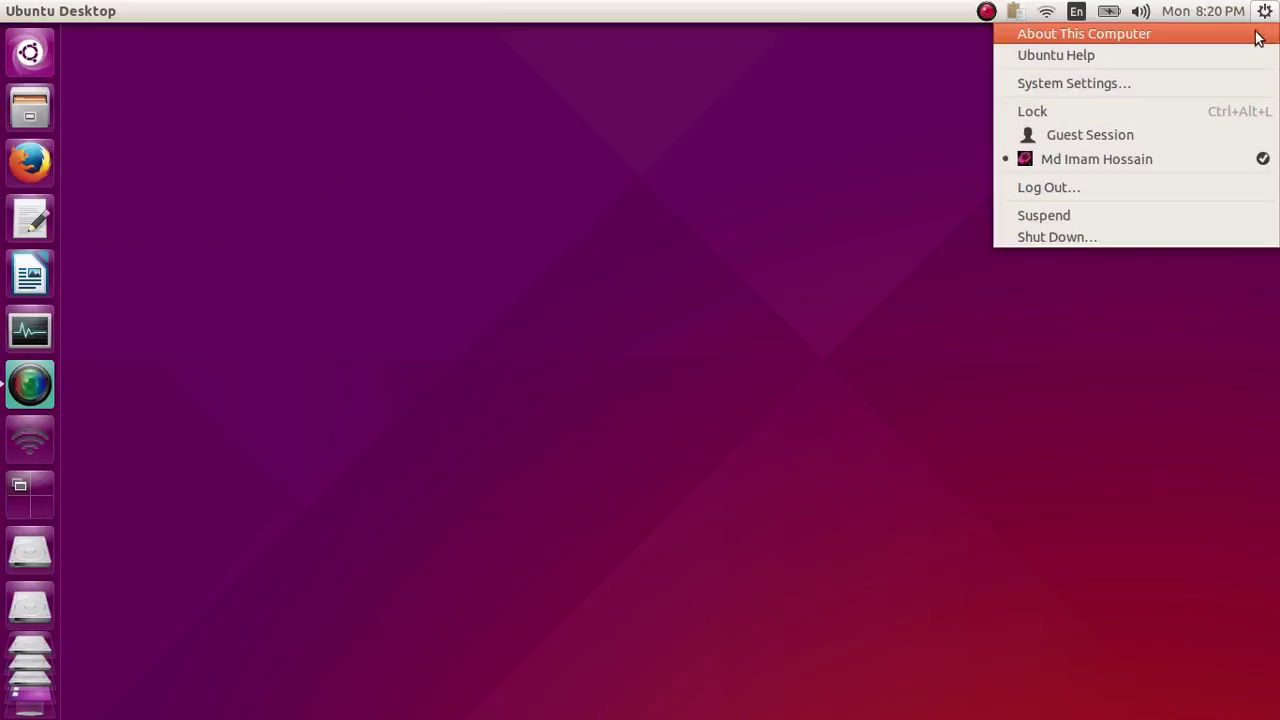
Open About This Computer, select the 62.0 GB disk and Celeron N2840 values, then close it.
click(1132, 40)
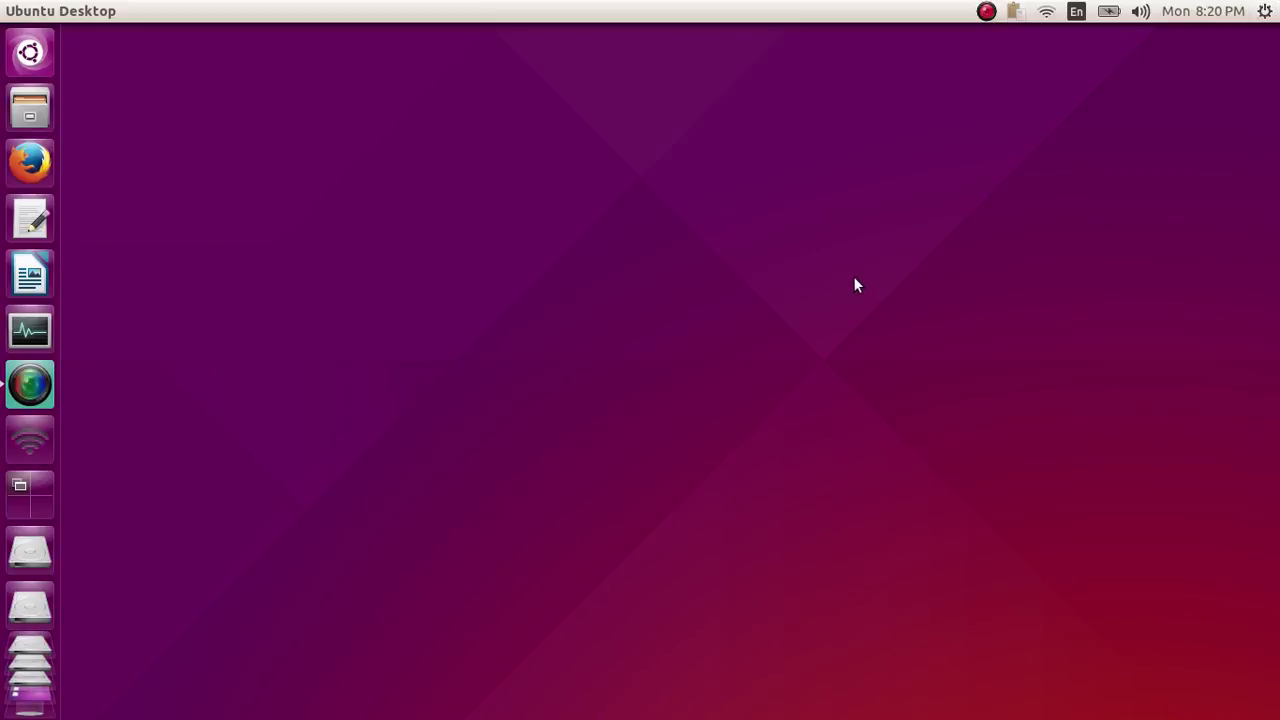
click(1265, 11)
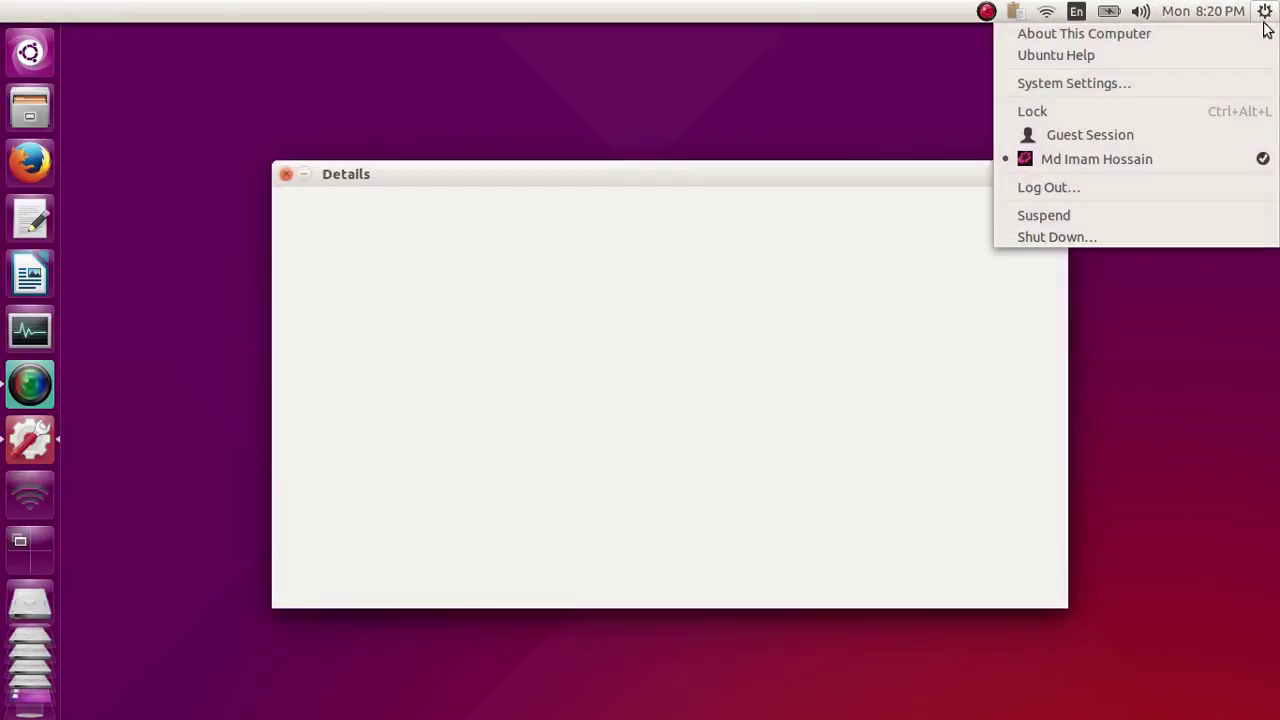
click(713, 109)
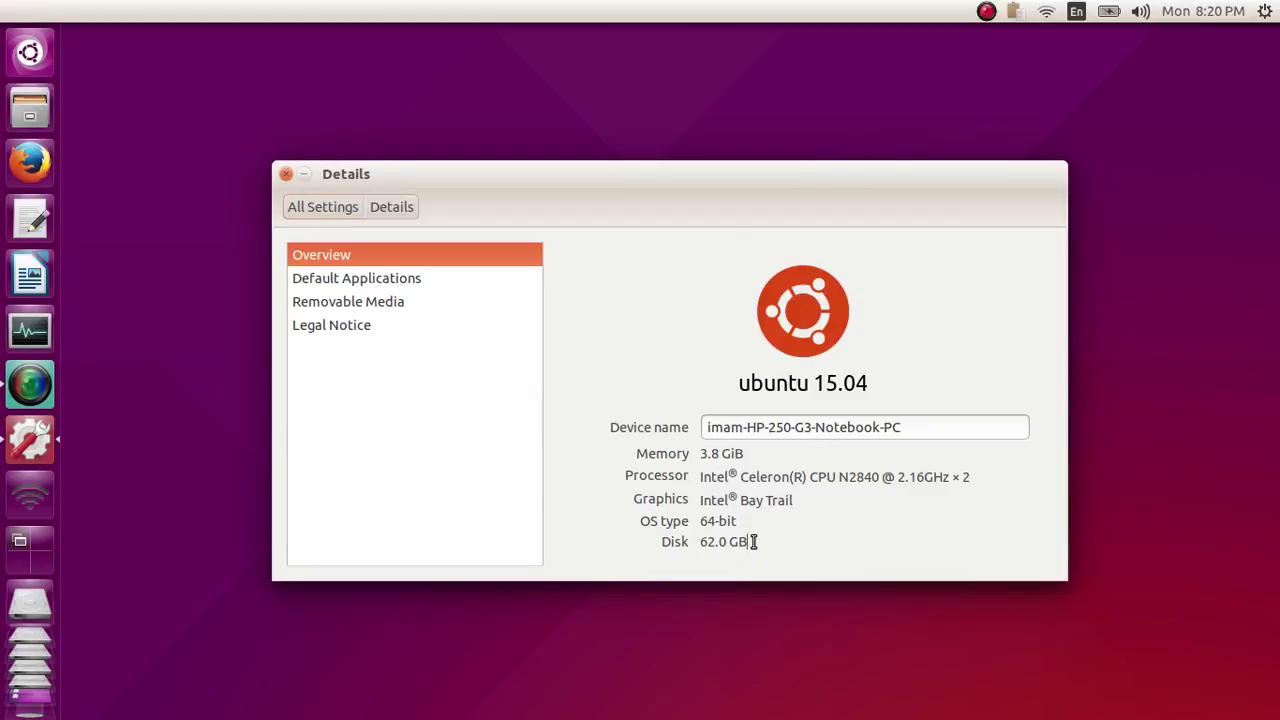
drag(751, 542, 687, 550)
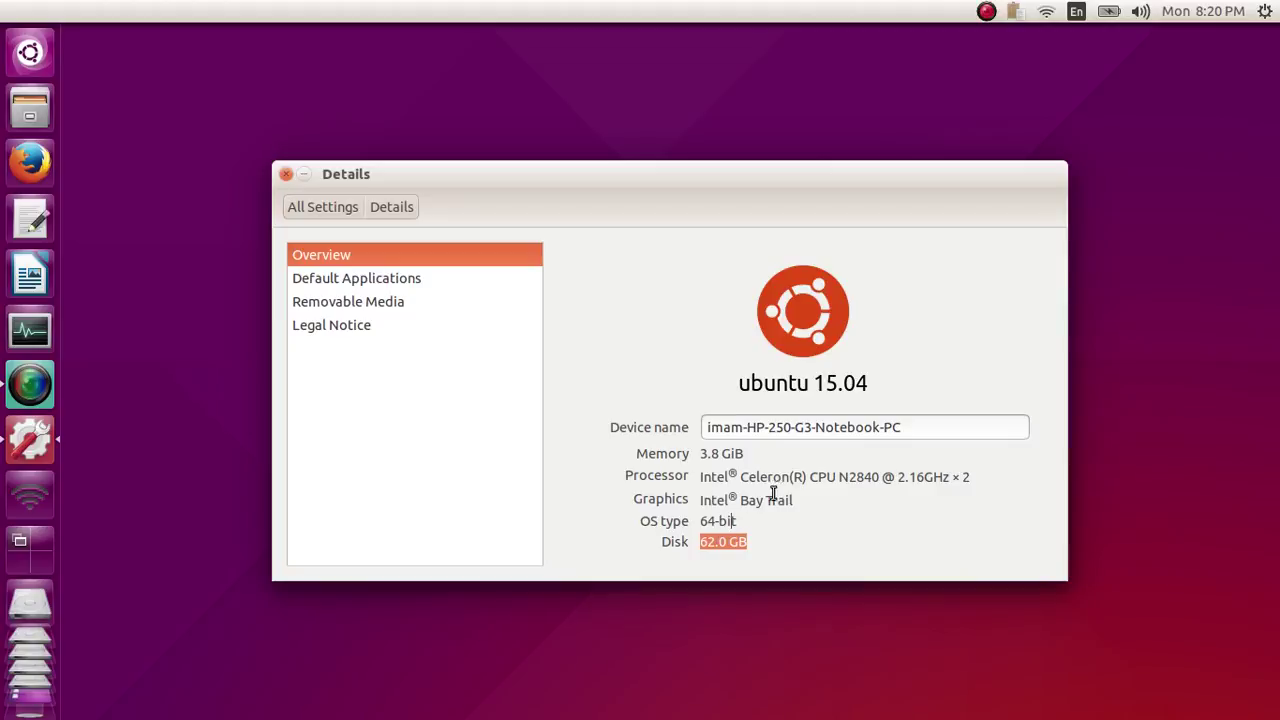
click(915, 477)
double_click(767, 478)
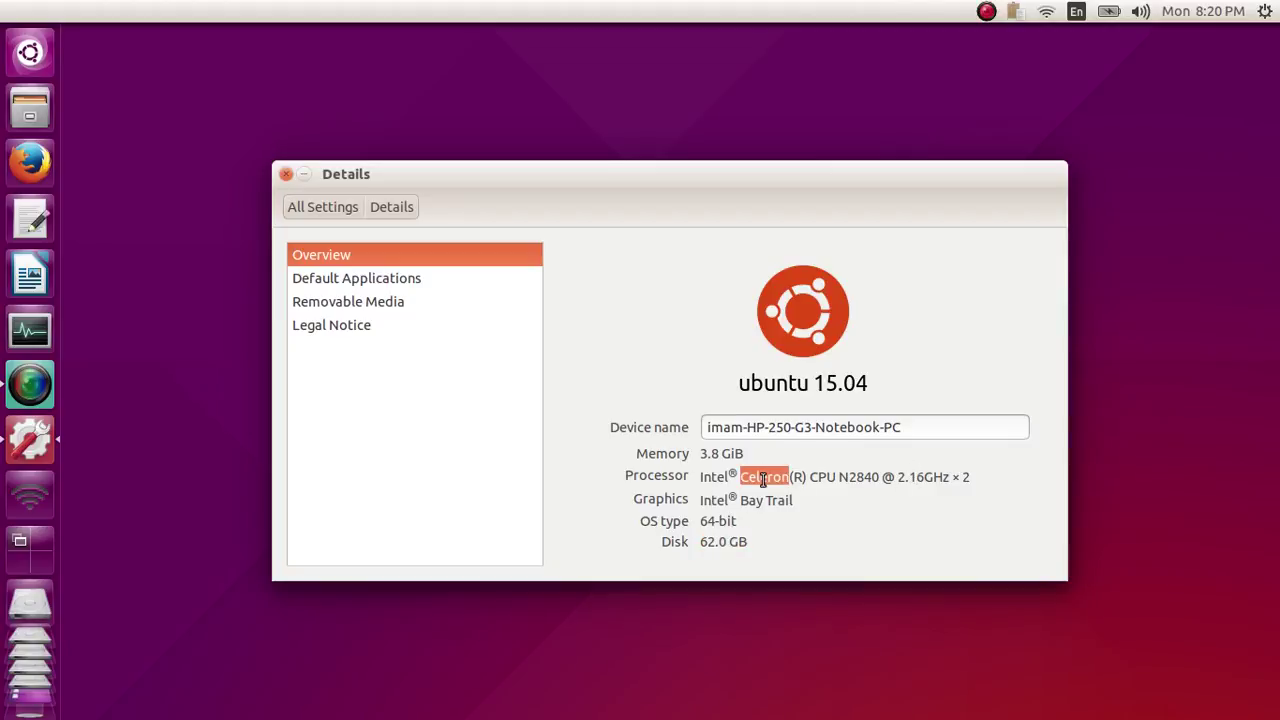
double_click(872, 478)
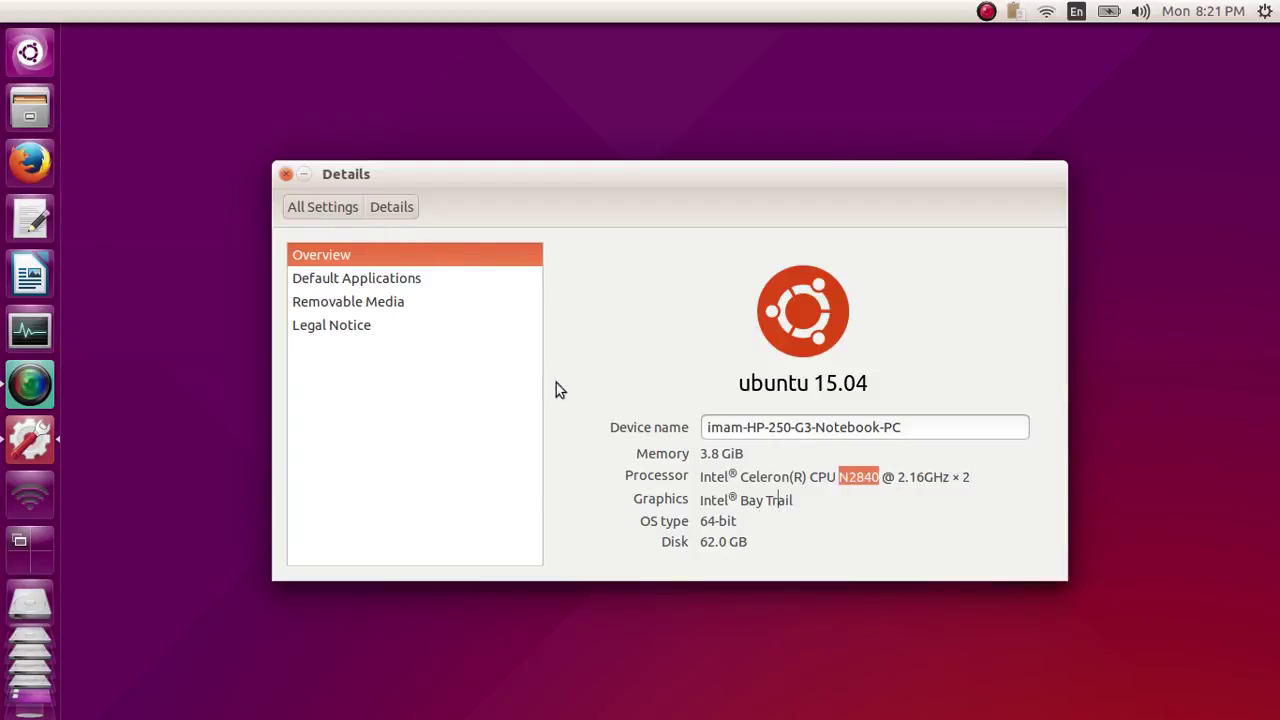
click(286, 175)
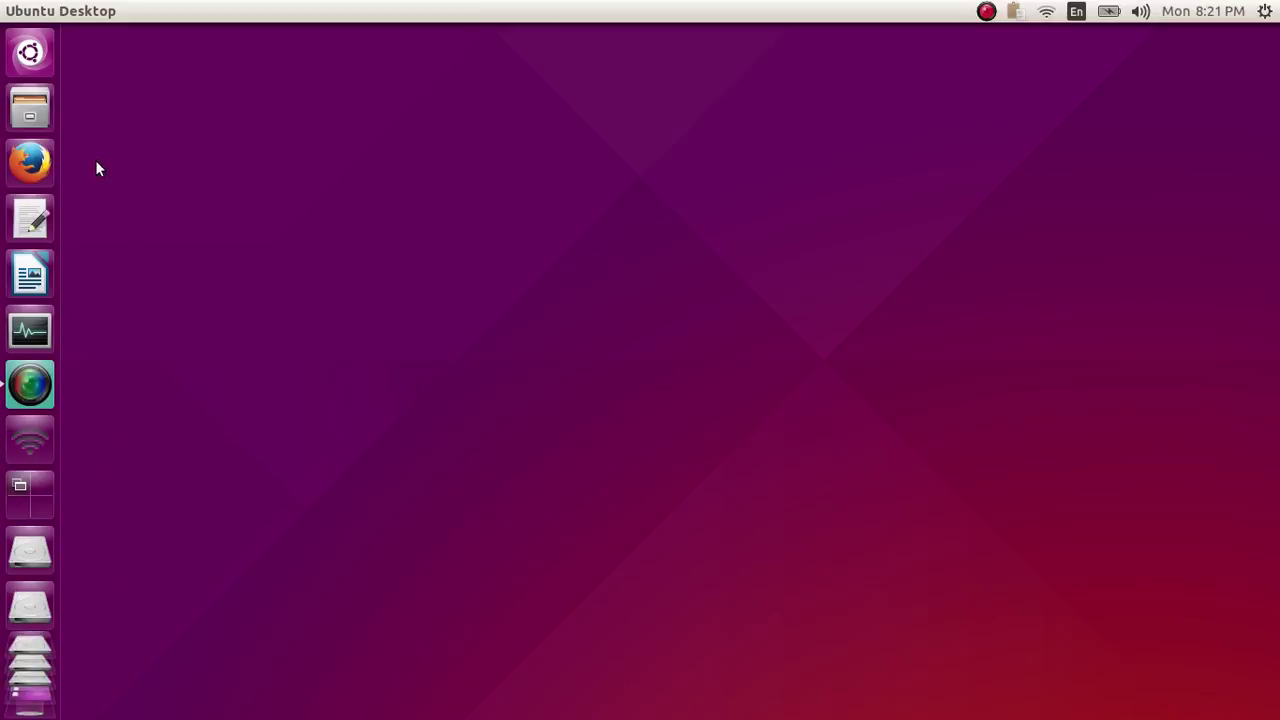
Launch Files on the Home folder and drag its window to the screen centre, nudging it down-right.
click(34, 116)
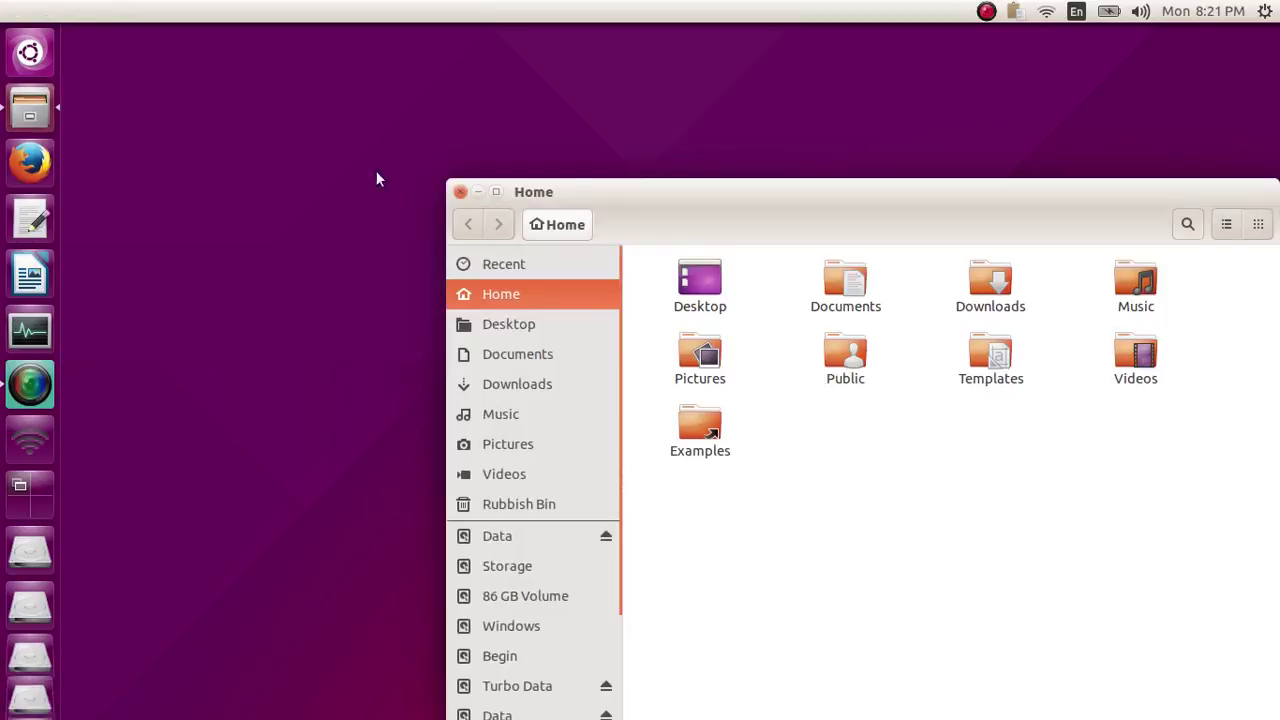
drag(783, 185, 559, 98)
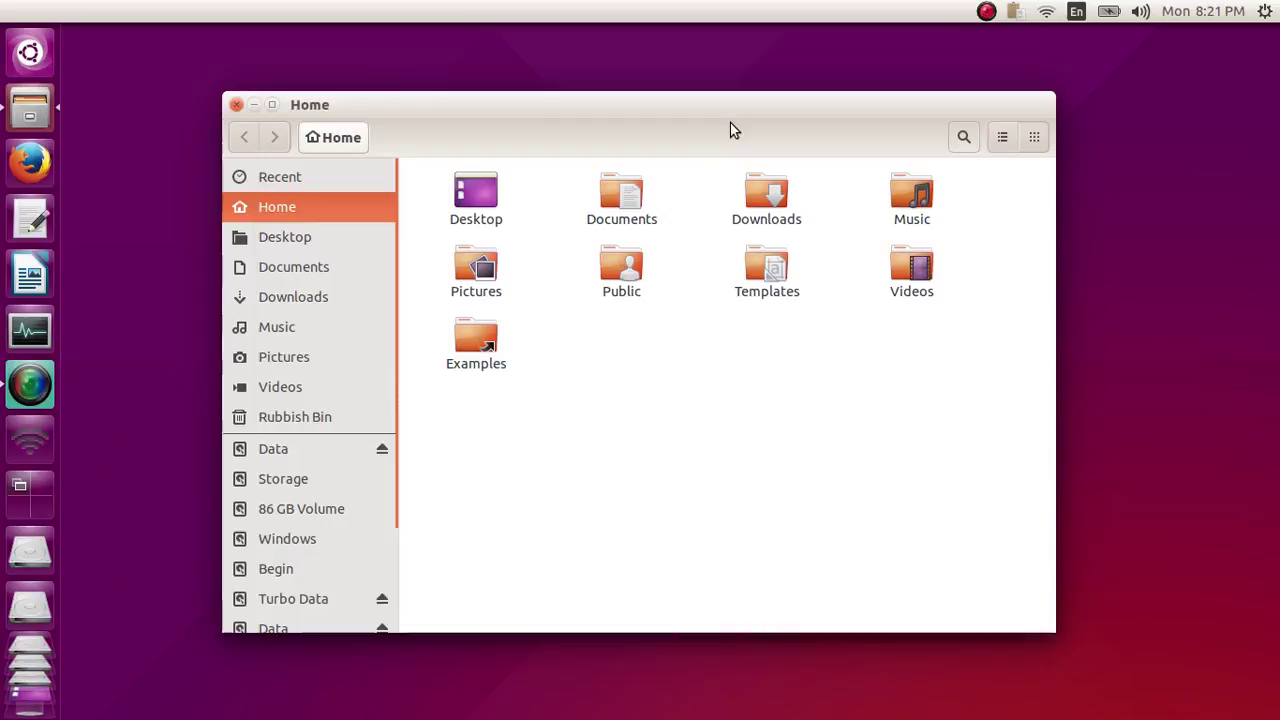
mouse_move(741, 114)
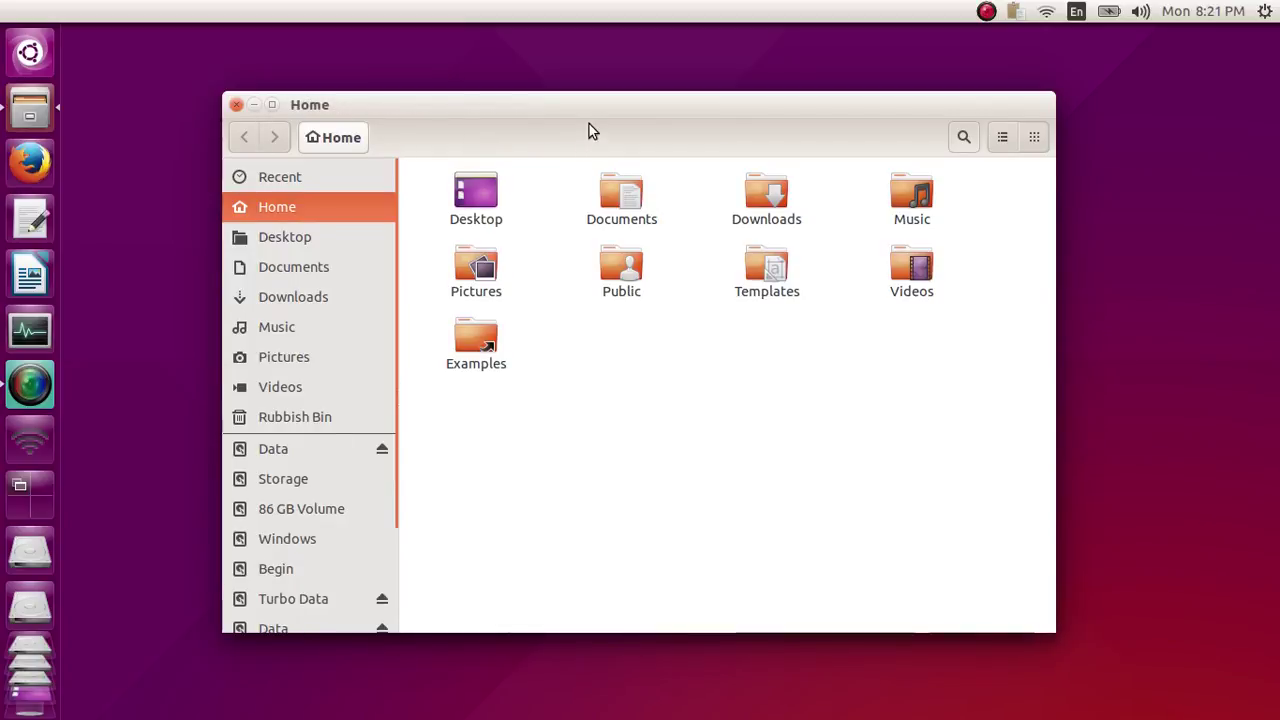
mouse_move(602, 111)
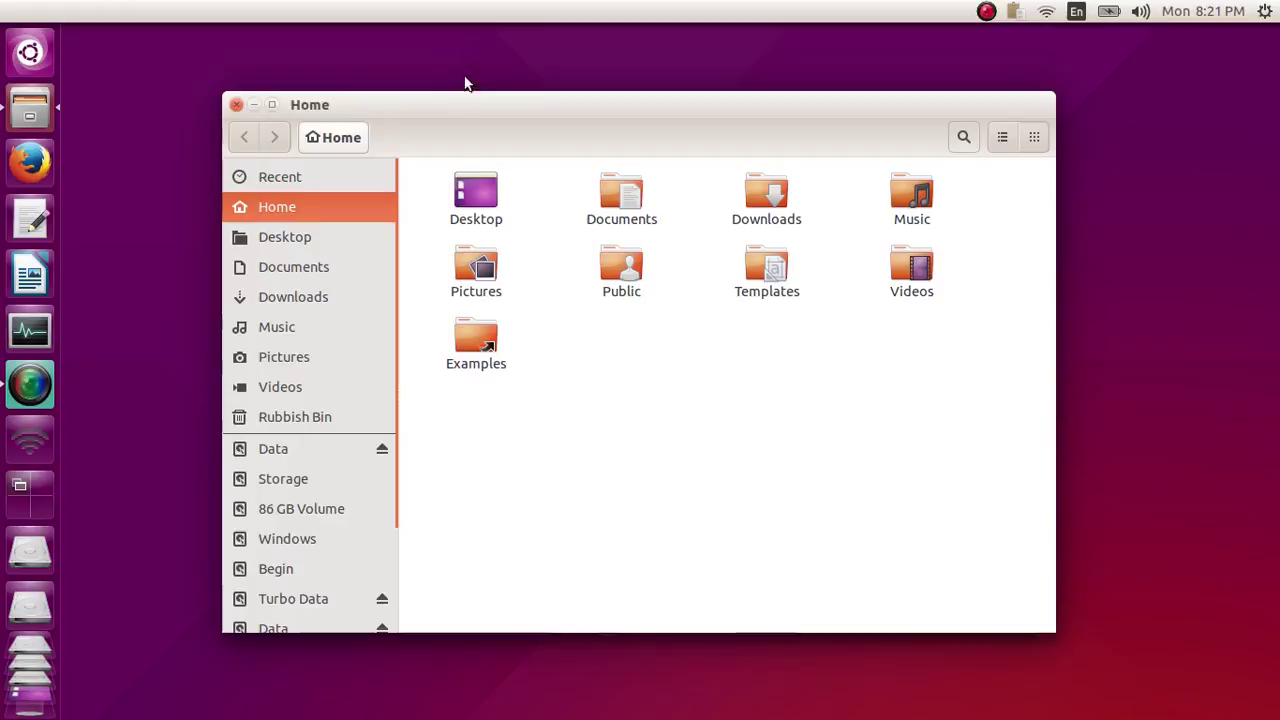
mouse_move(451, 105)
drag(559, 106, 571, 139)
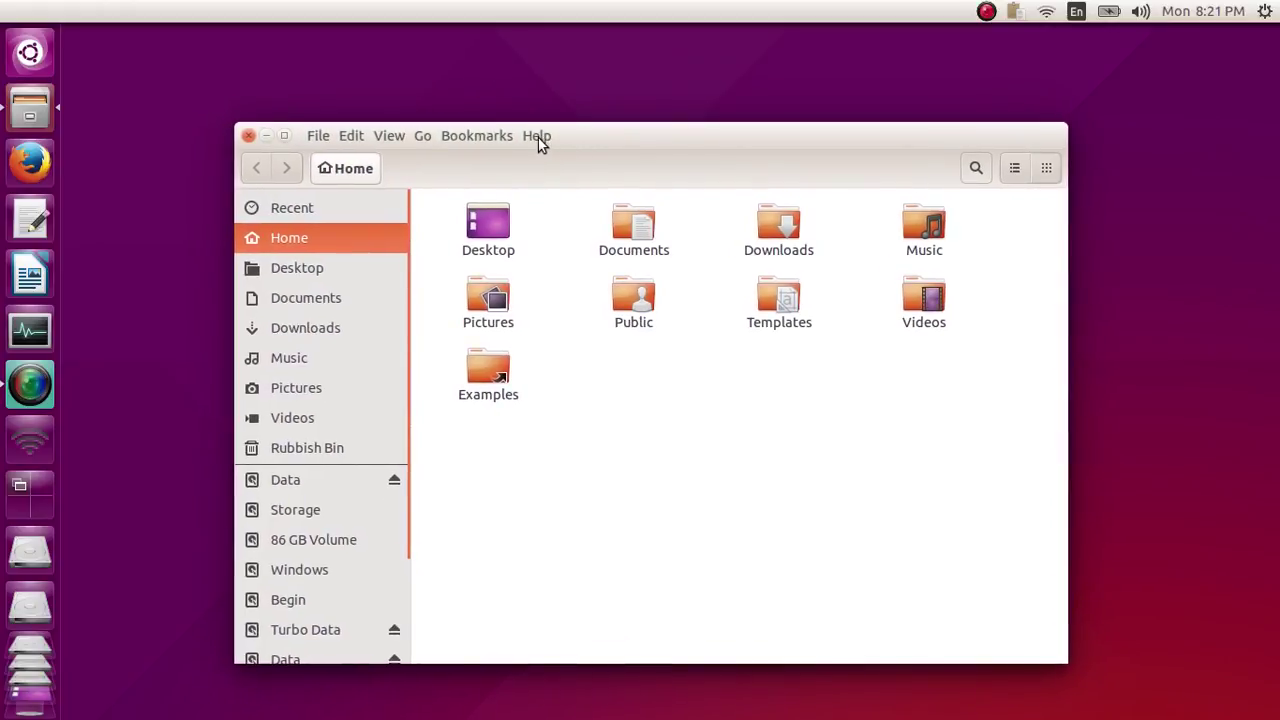
Look over the Files Help menu, then nudge the Home window slightly up and right.
click(538, 138)
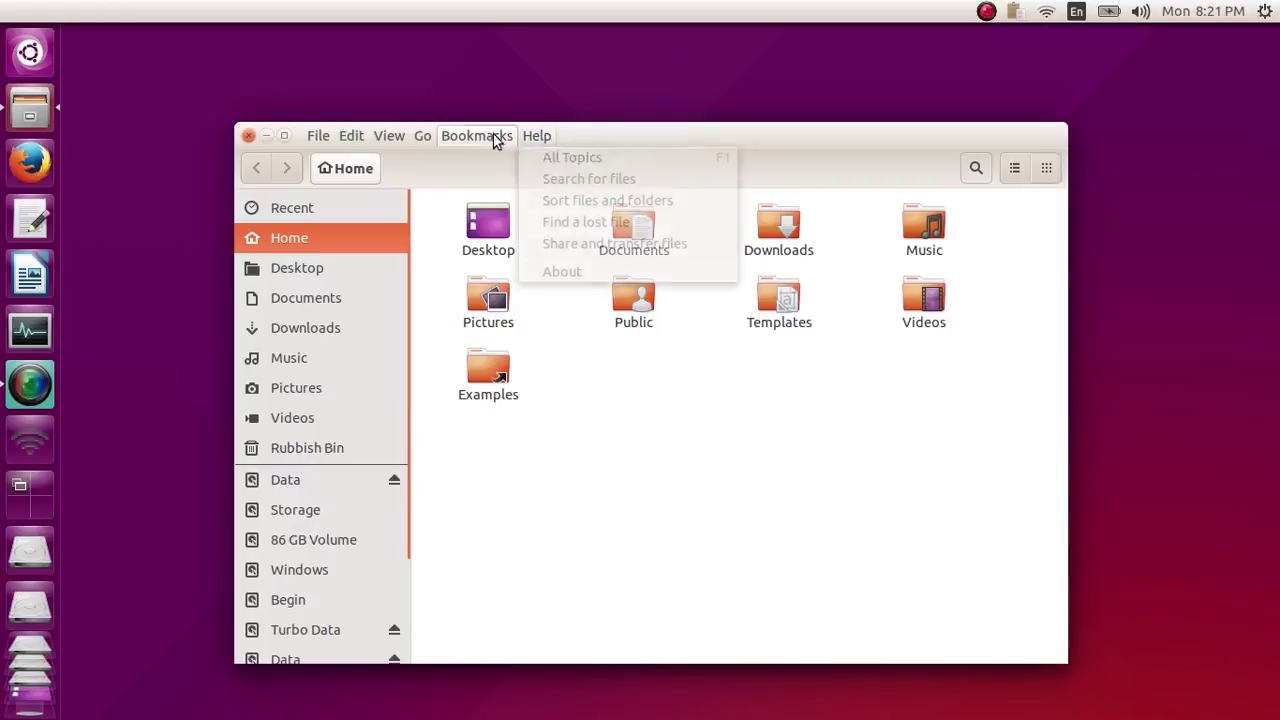
mouse_move(307, 138)
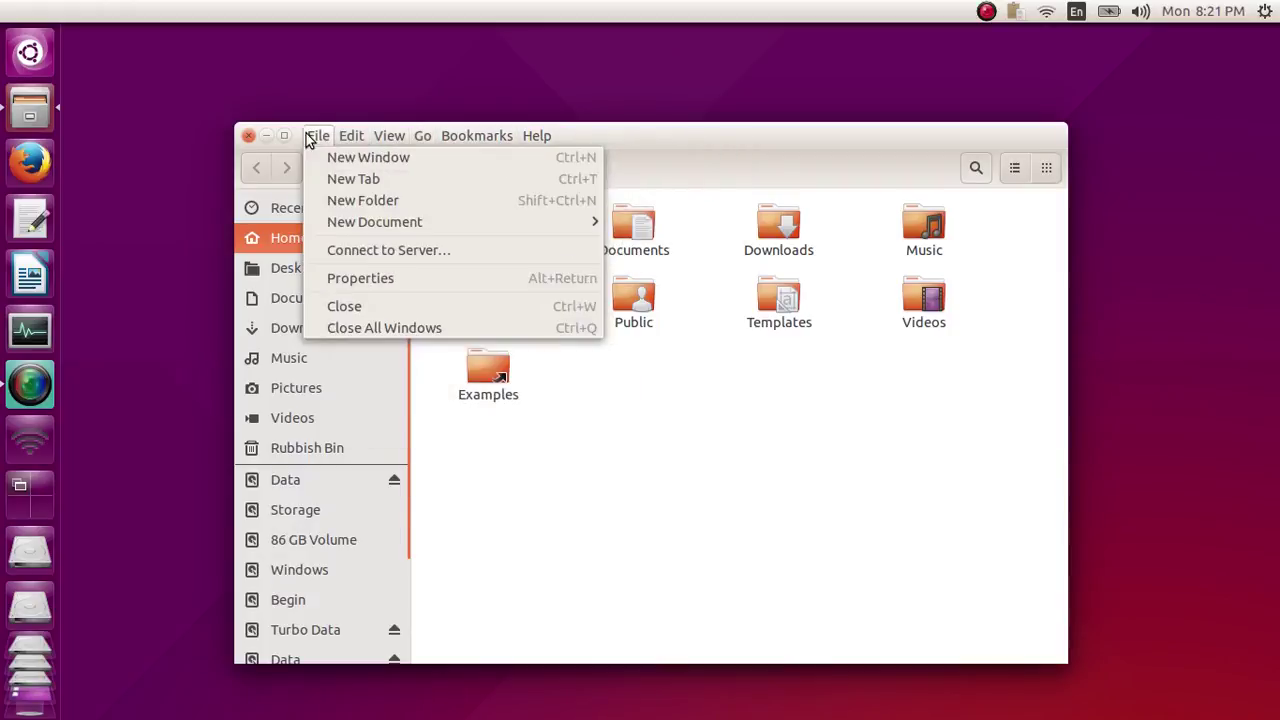
click(580, 134)
mouse_move(623, 134)
mouse_down()
mouse_move(614, 143)
mouse_move(644, 125)
mouse_up()
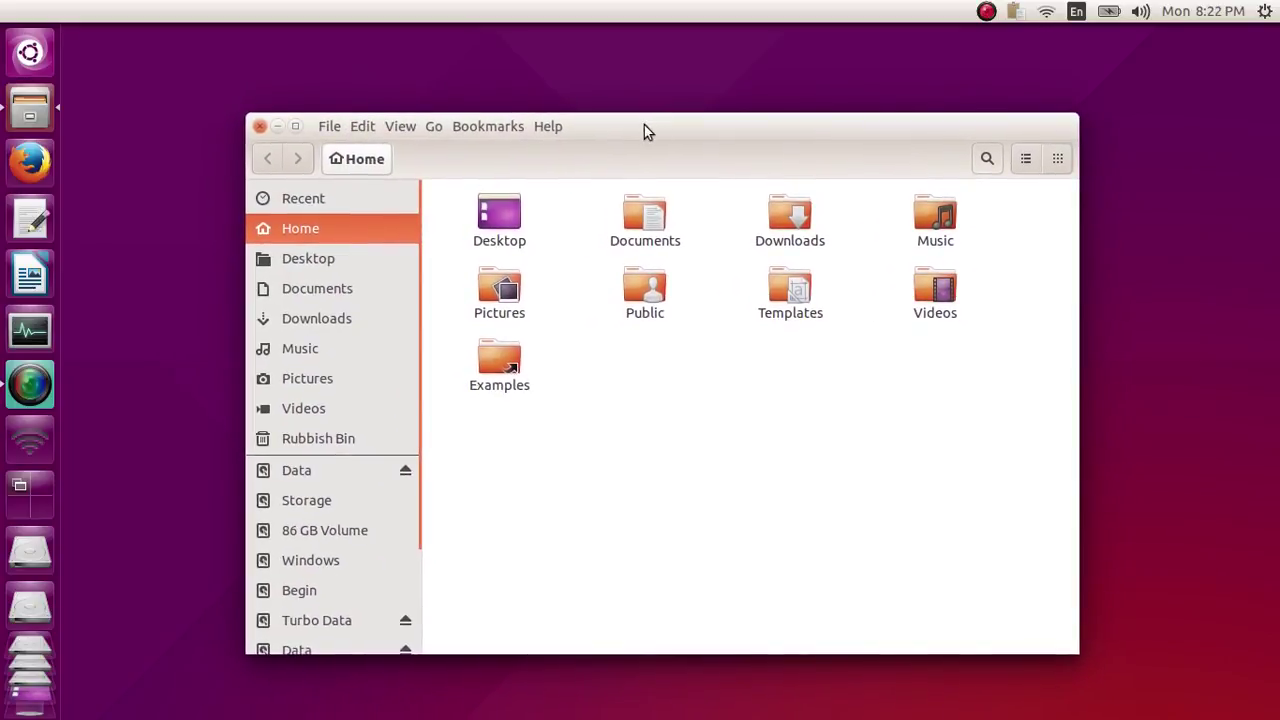
Check the Help menu again and drag the Home window right and down.
click(549, 128)
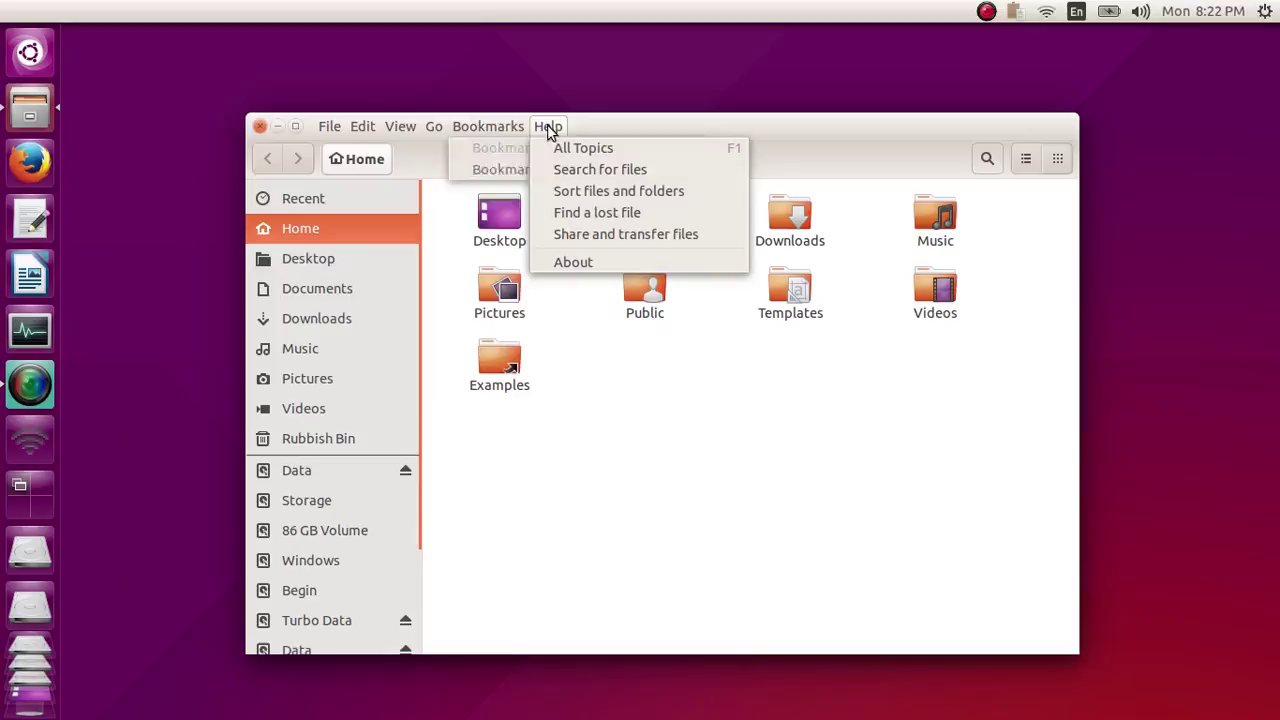
click(617, 124)
drag(617, 124, 786, 165)
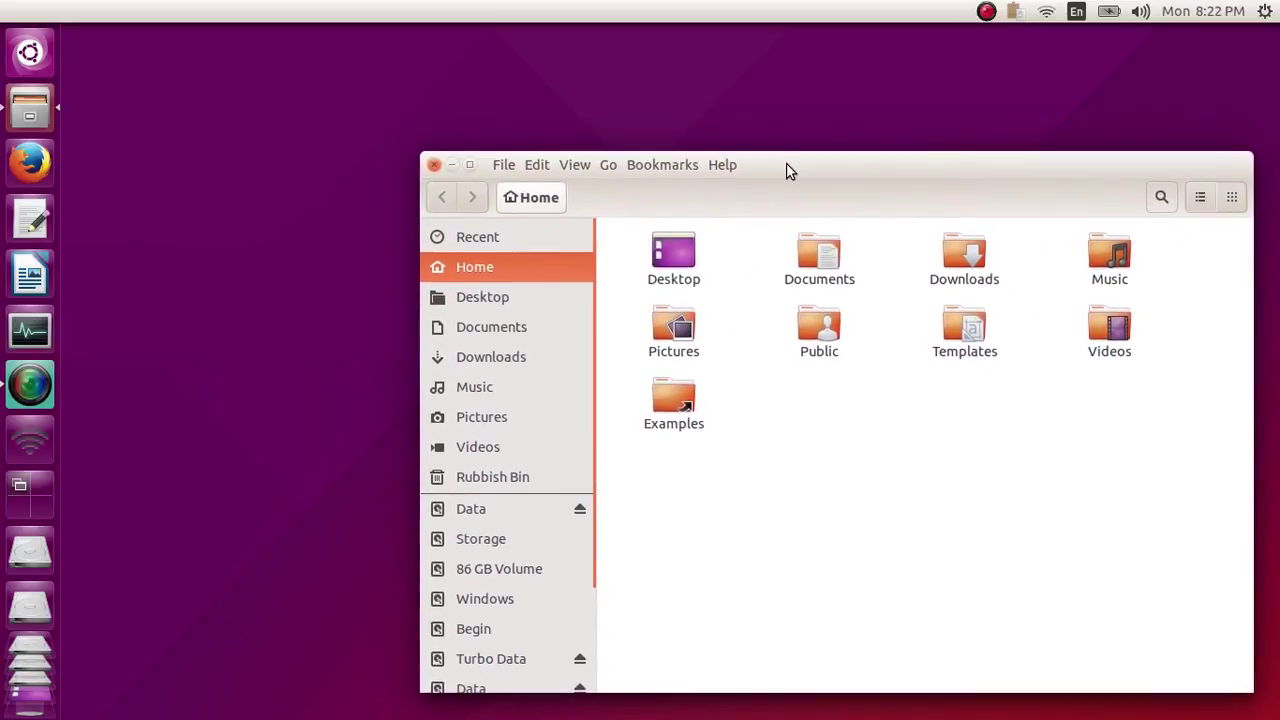
Browse the Help, Edit and View title-bar menus, then fine-tune the Home window's position.
click(727, 166)
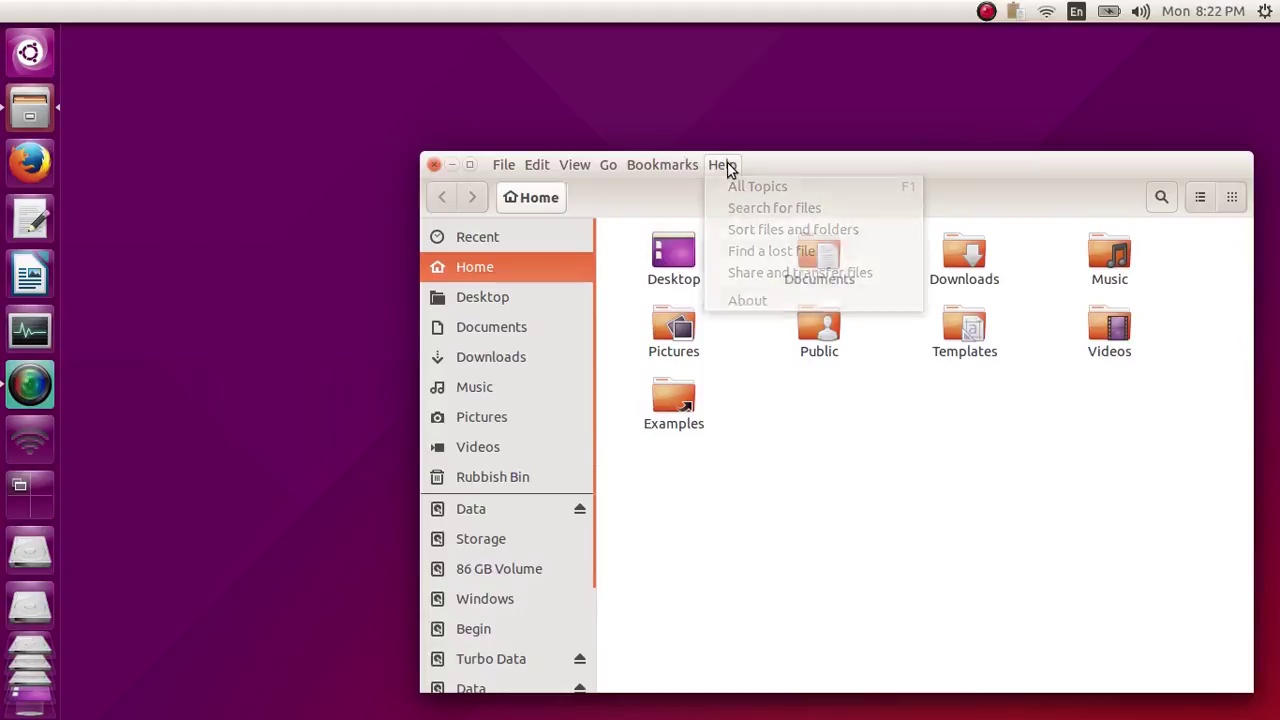
mouse_move(562, 172)
click(504, 166)
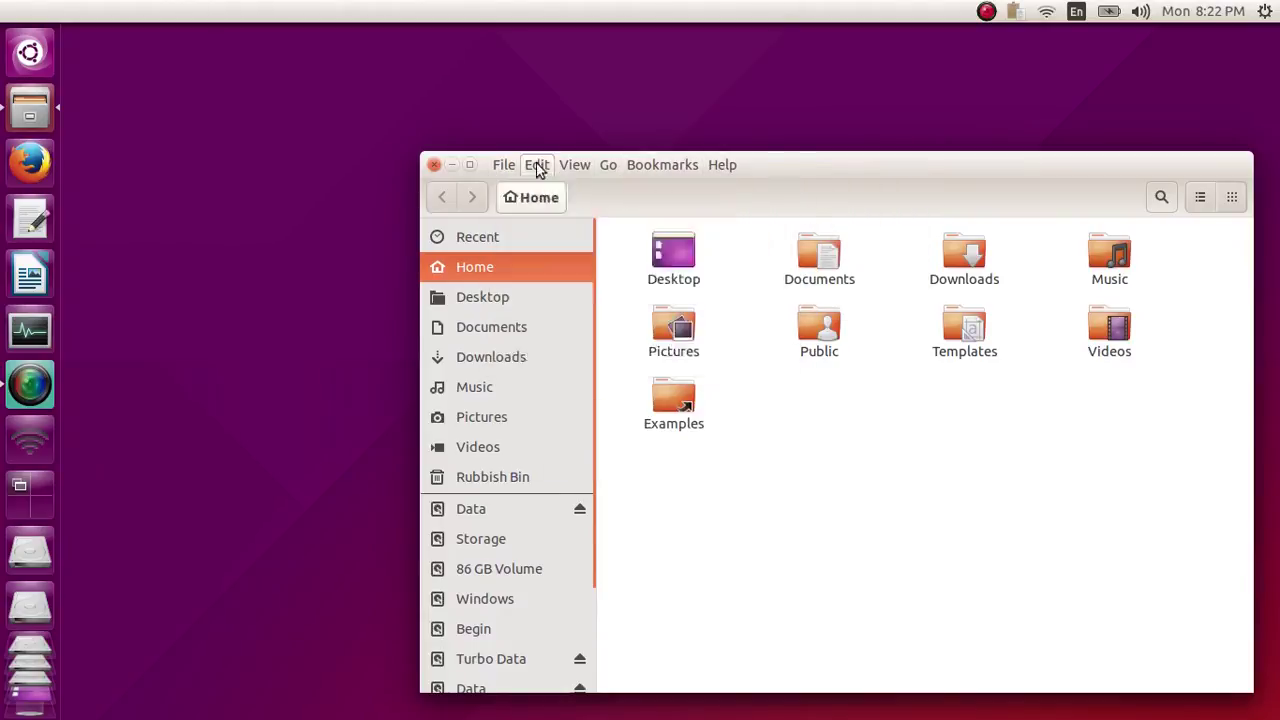
click(662, 165)
click(720, 167)
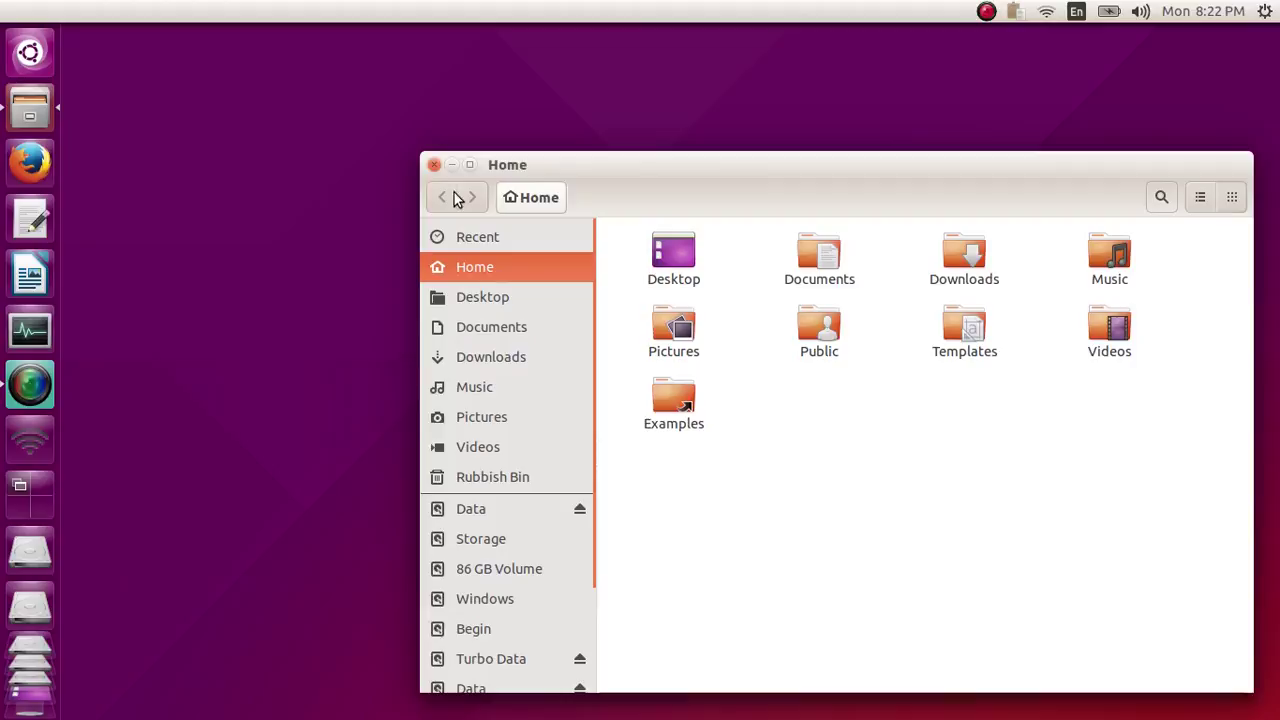
mouse_move(648, 166)
mouse_down()
mouse_move(657, 157)
mouse_move(656, 168)
mouse_up()
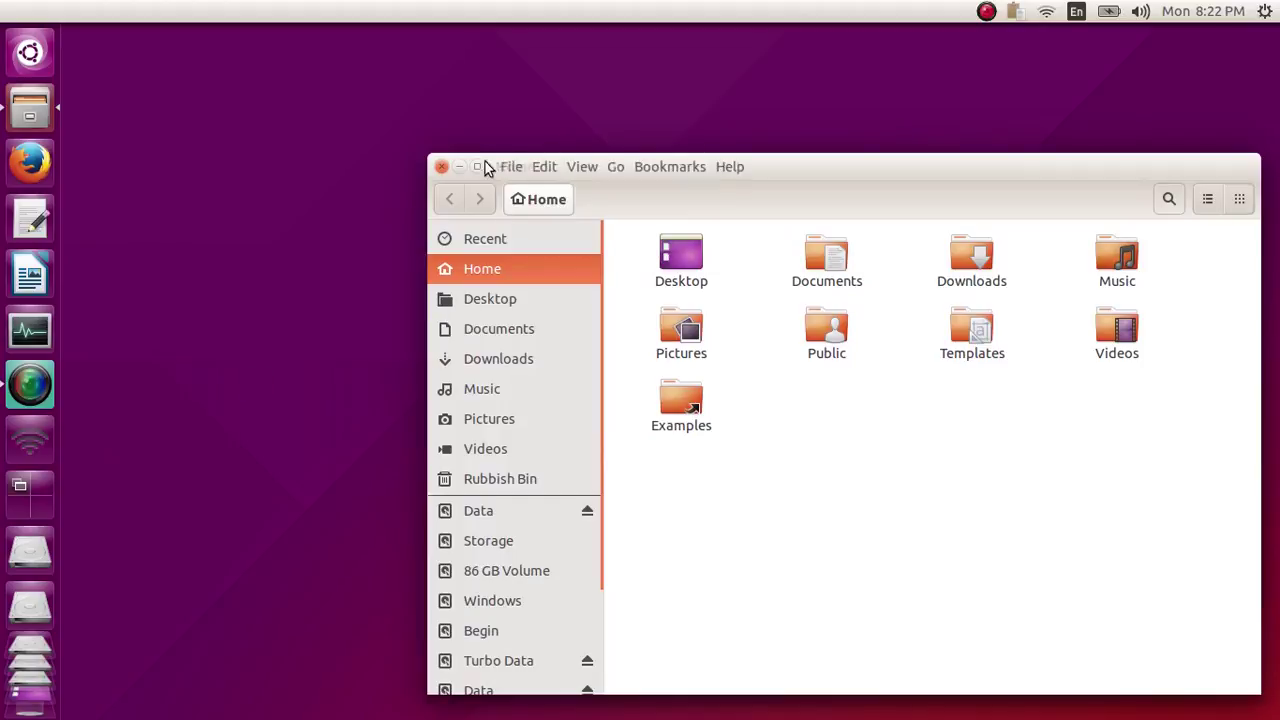
drag(522, 166, 528, 140)
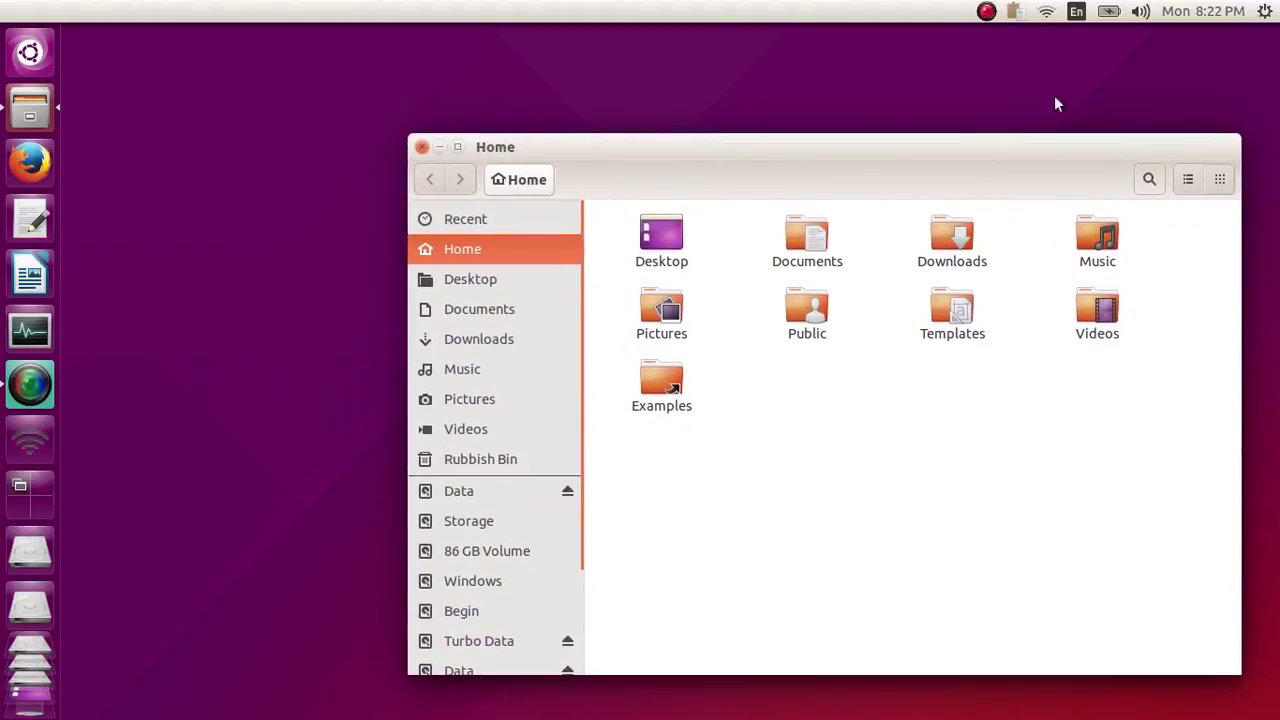
Open Change Desktop Background from the desktop menu and show the Appearance Behaviour tab.
right_click(224, 263)
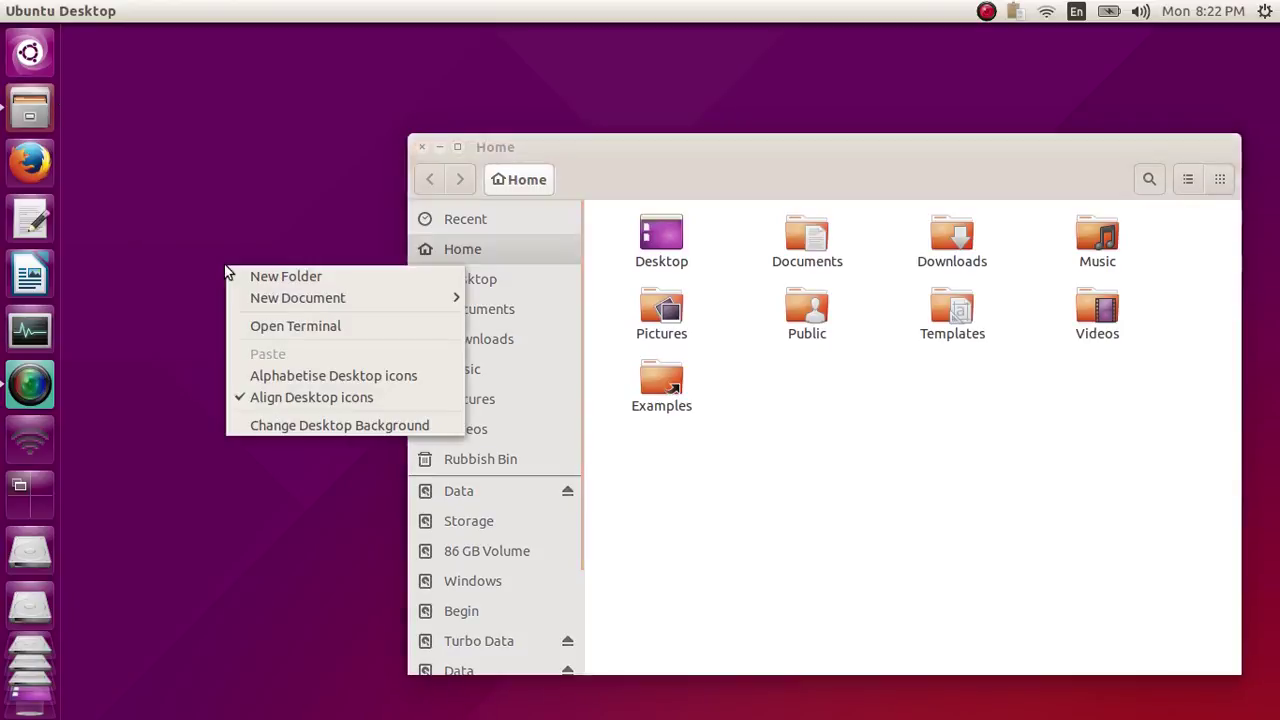
click(185, 233)
right_click(227, 222)
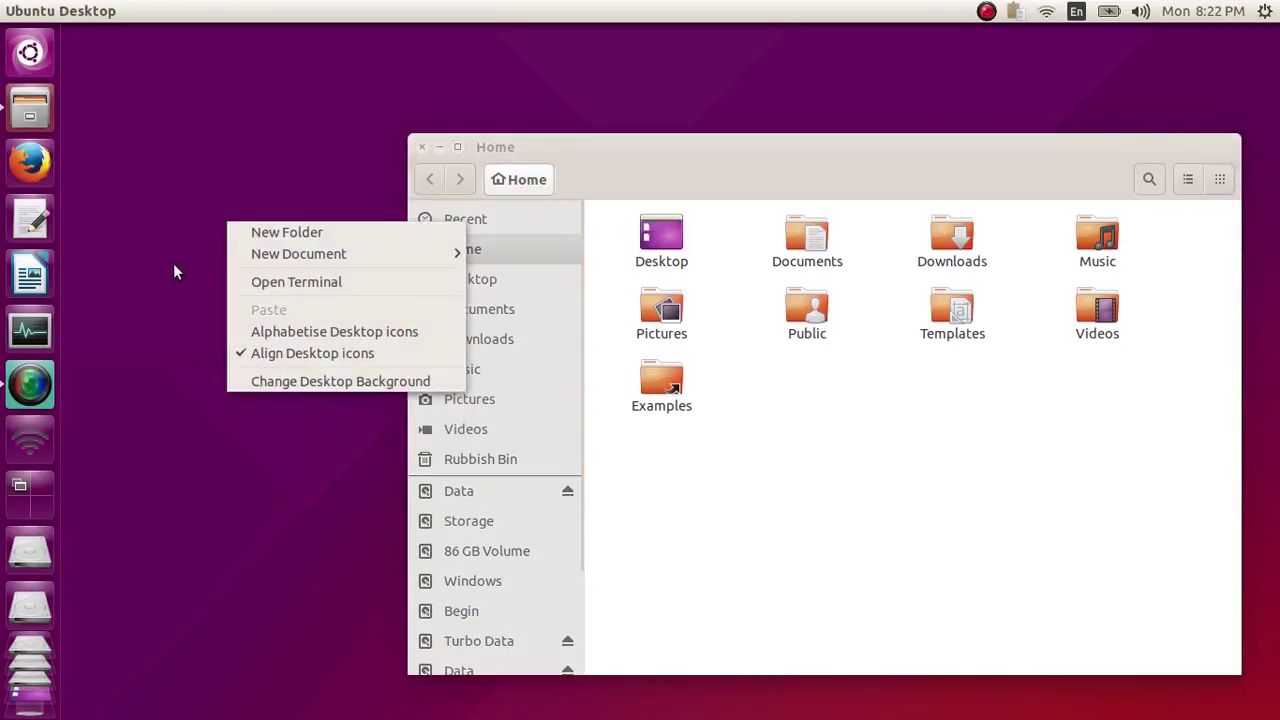
click(252, 382)
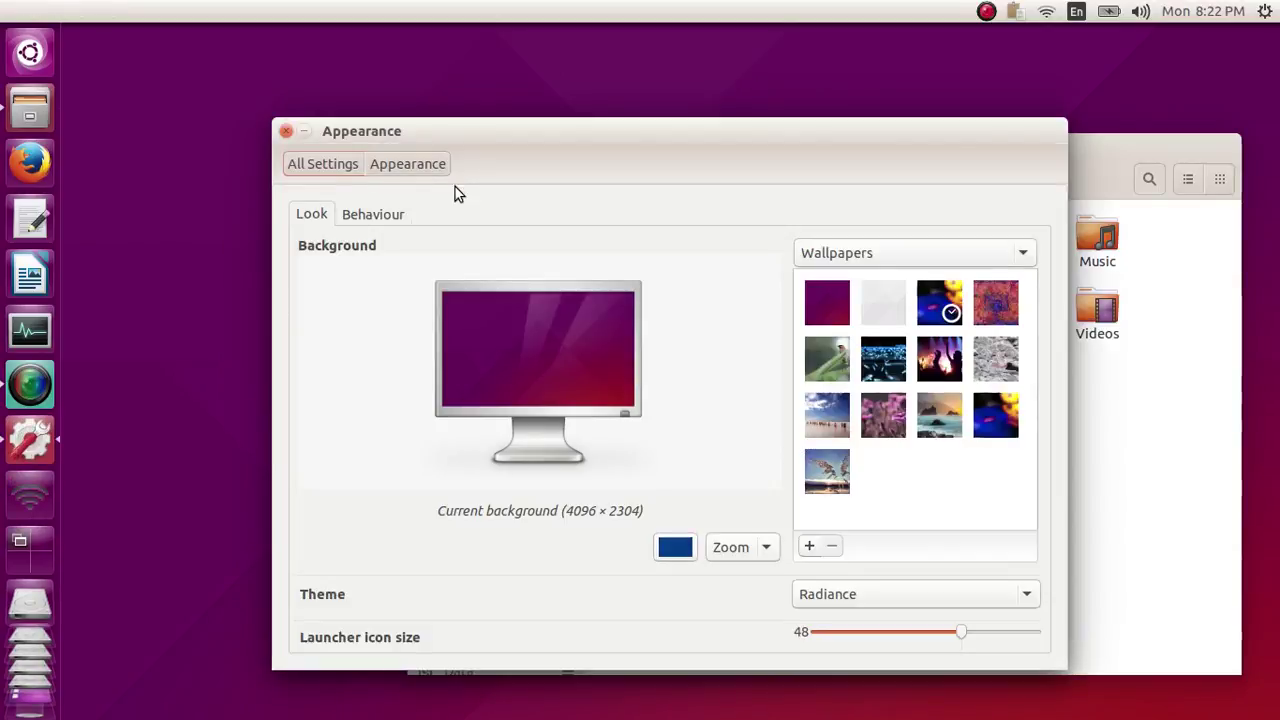
click(376, 220)
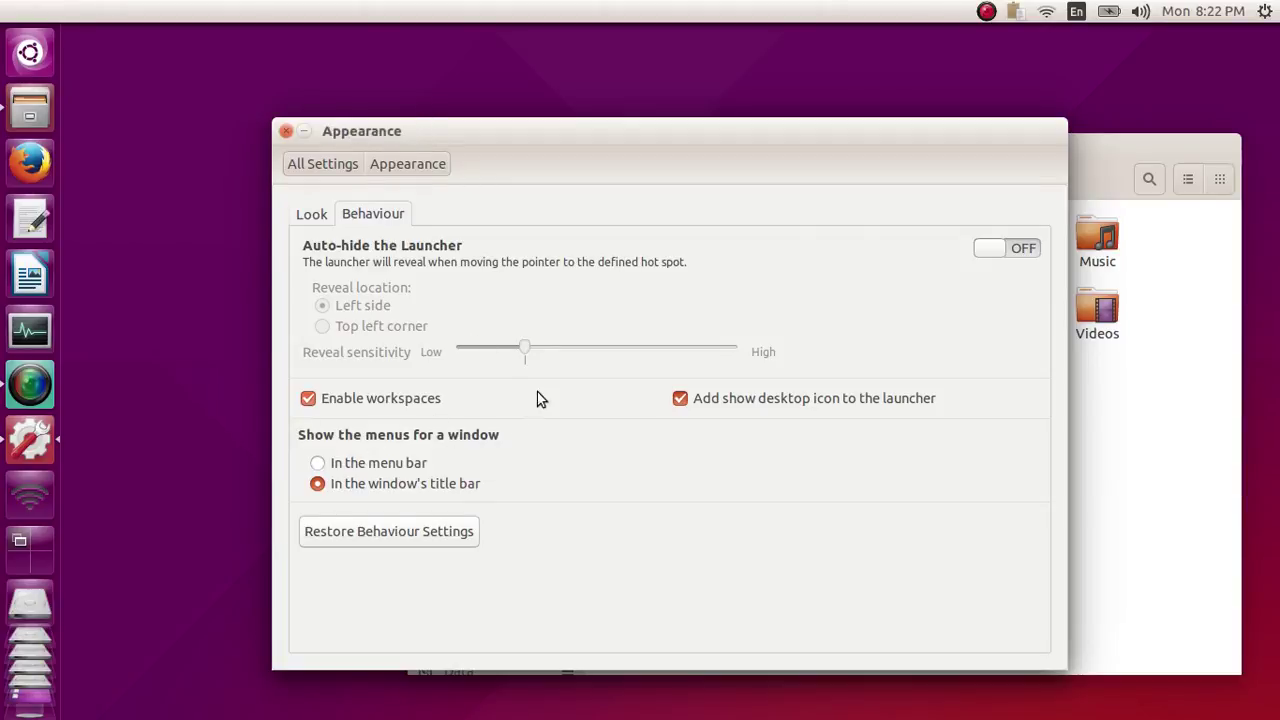
Compare the title-bar menus of the Home window and the Appearance settings window.
click(1128, 429)
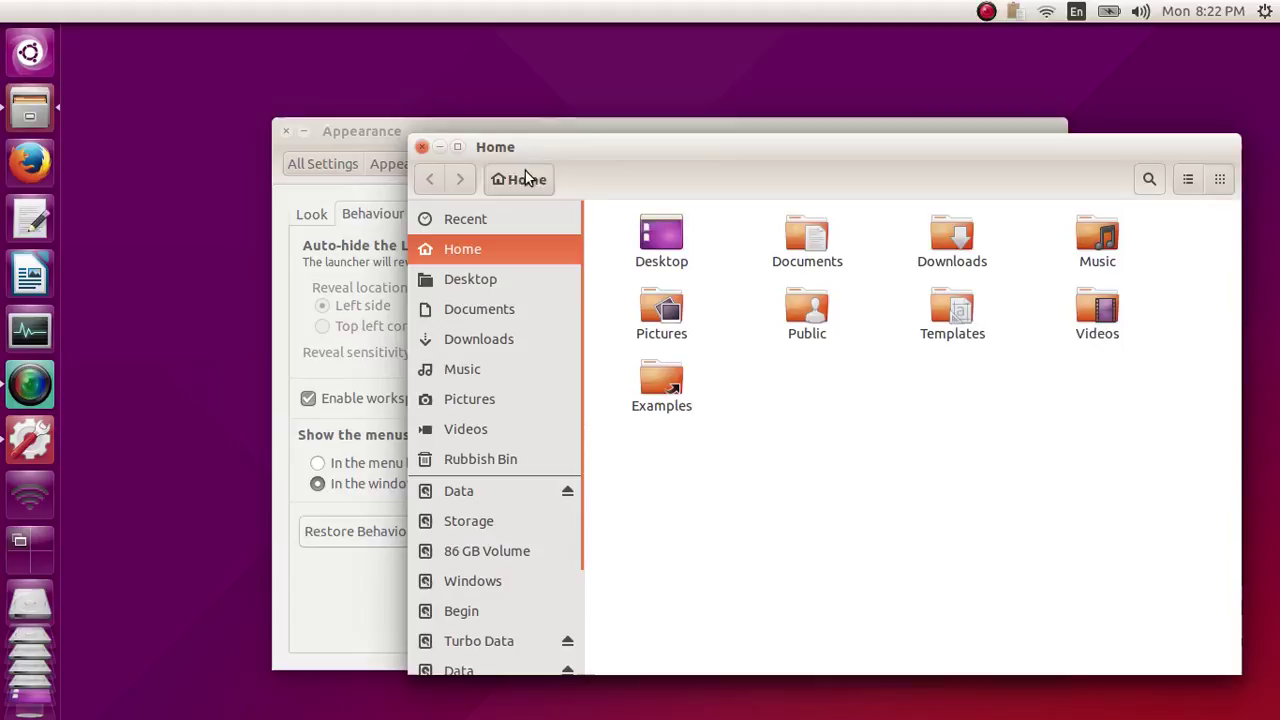
click(491, 147)
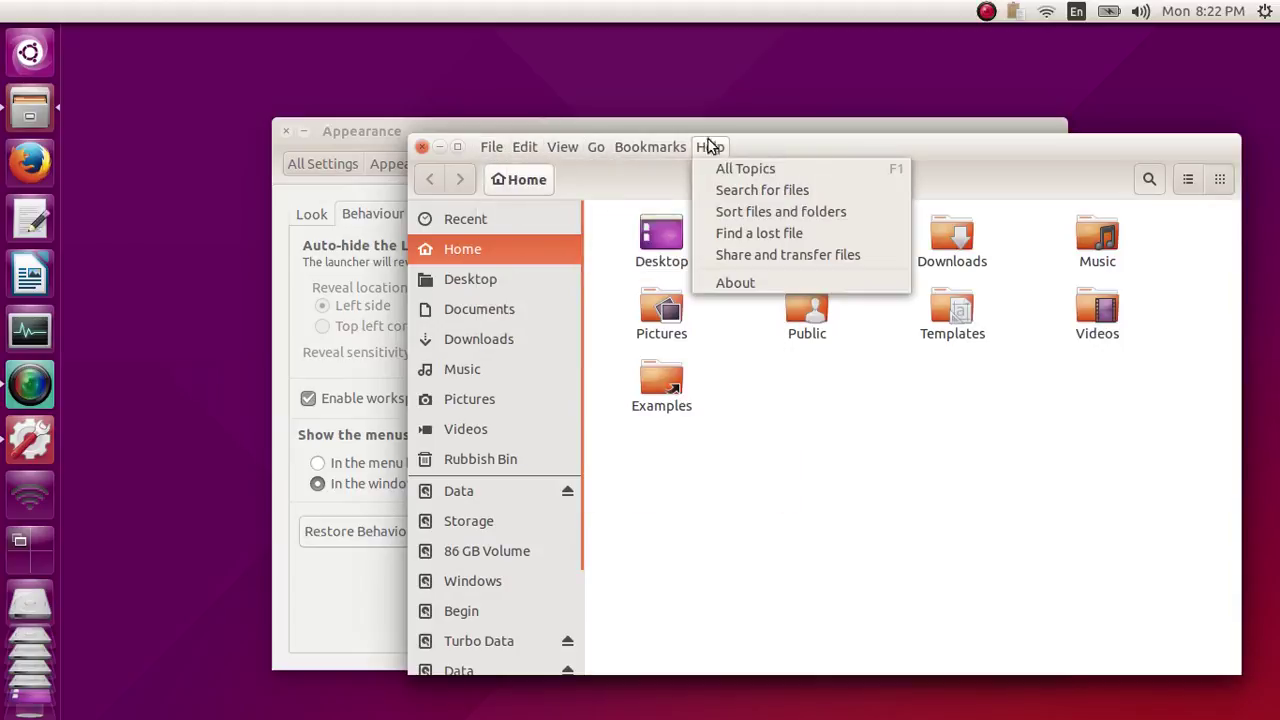
click(757, 128)
click(365, 138)
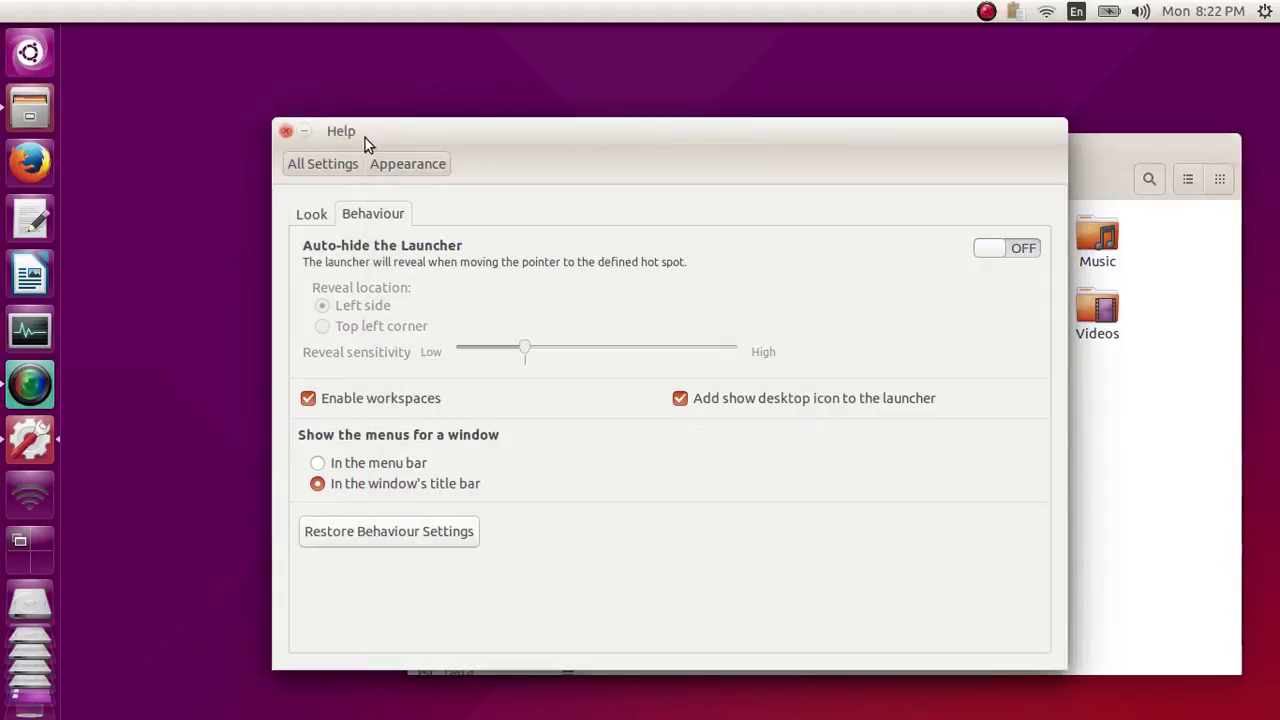
click(365, 138)
click(513, 128)
click(341, 131)
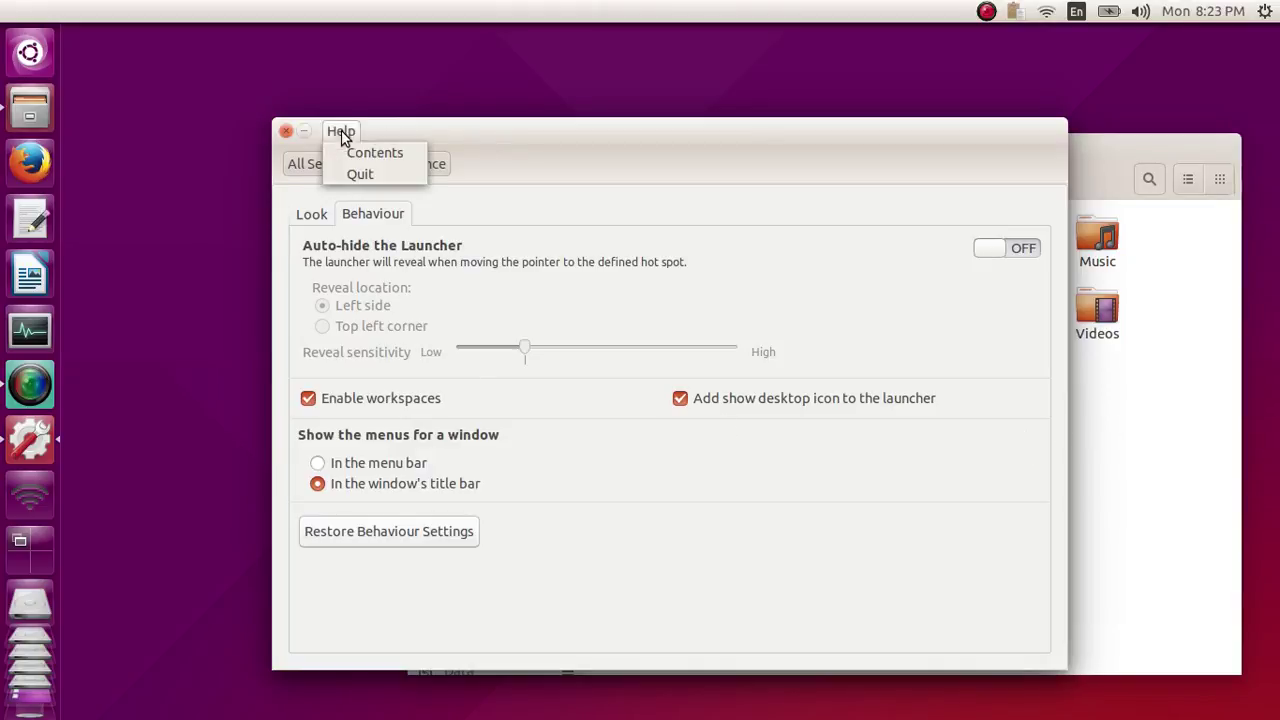
click(471, 130)
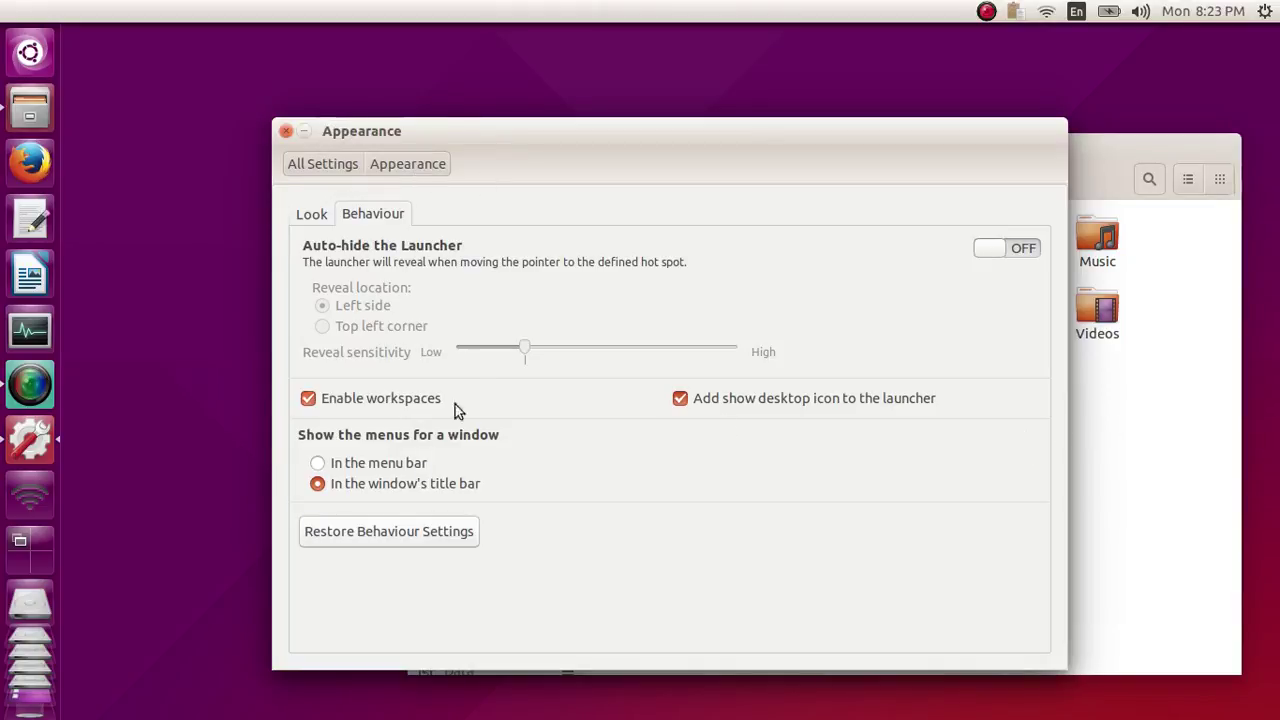
Select 'In the menu bar' and test the settings and Files menus in the top panel.
click(411, 468)
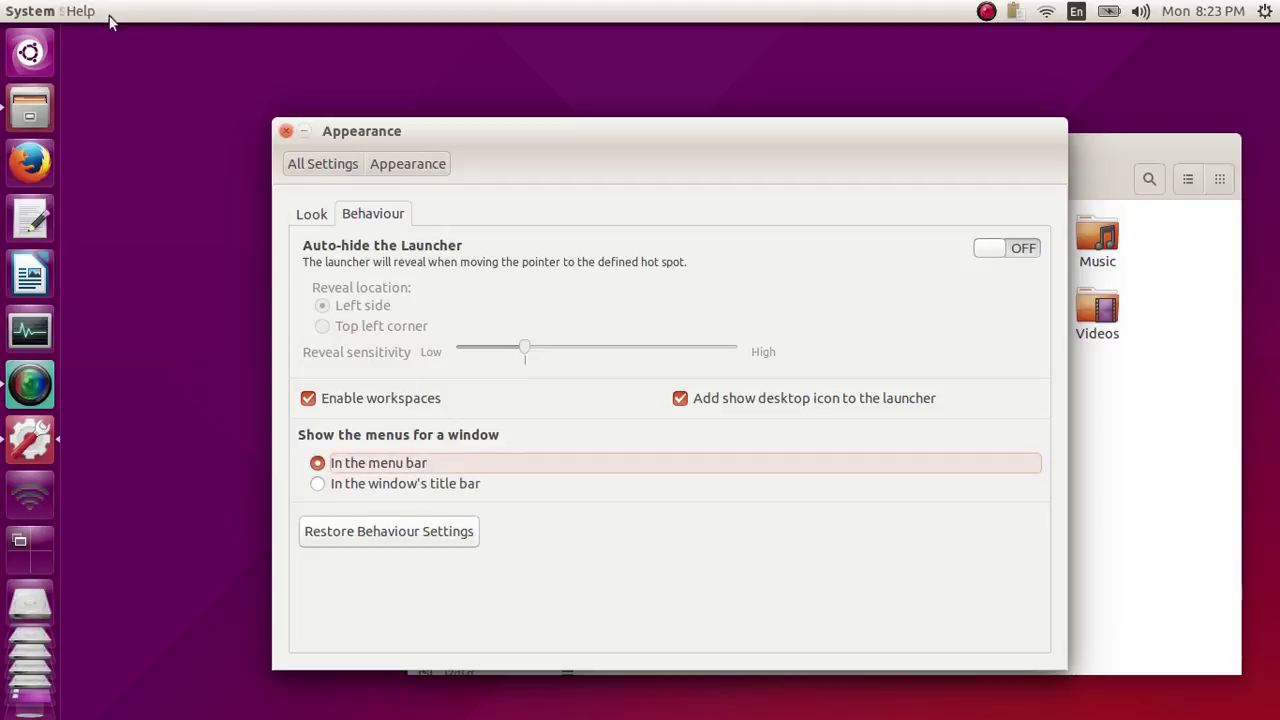
click(80, 12)
click(80, 12)
click(1129, 491)
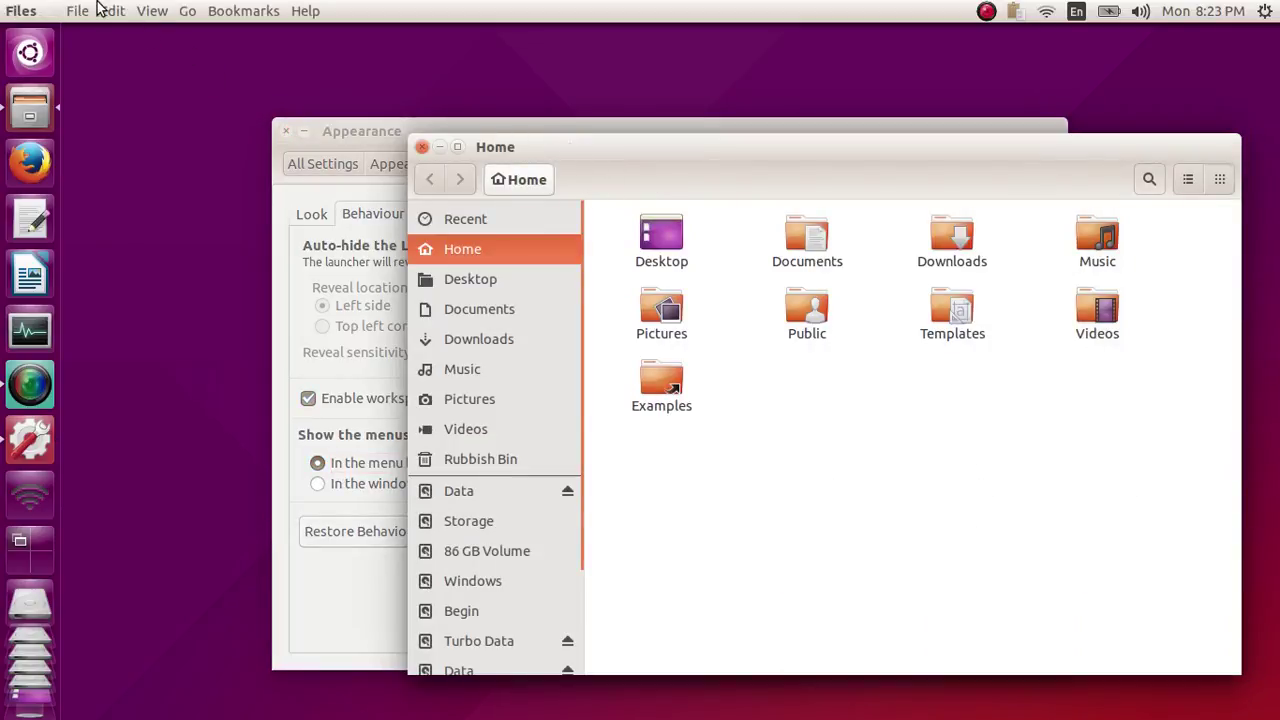
click(77, 12)
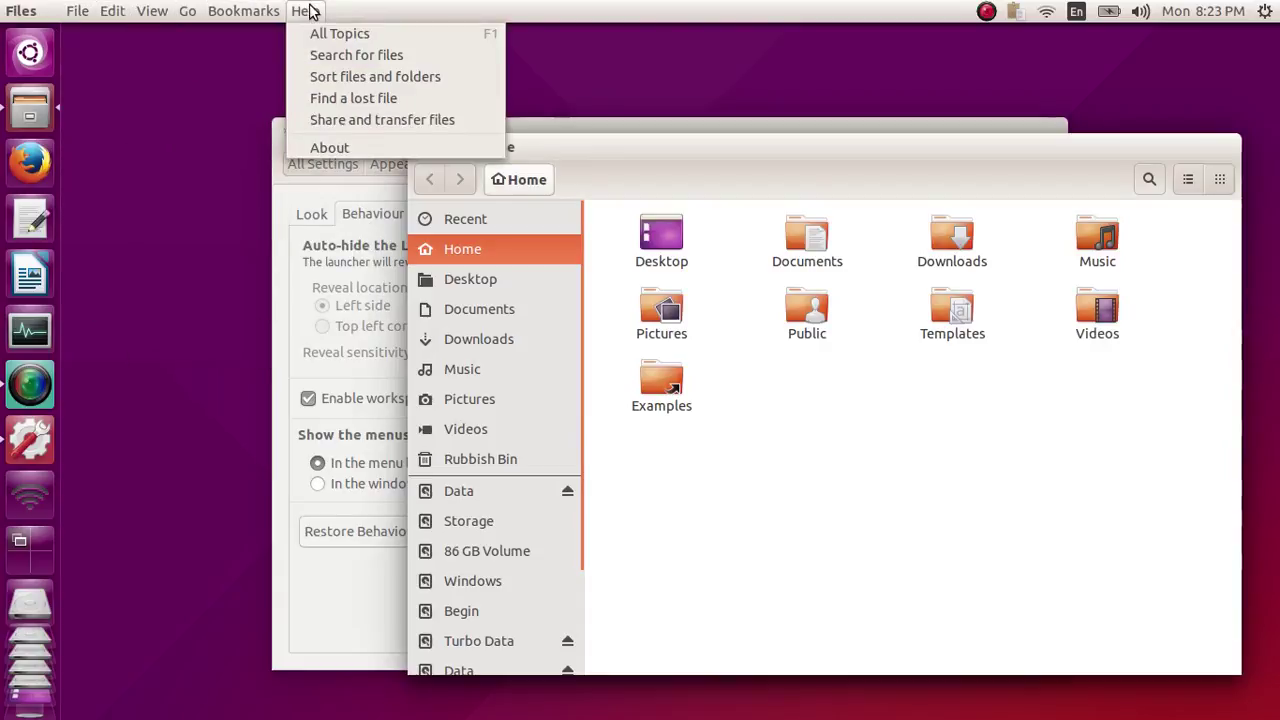
click(386, 14)
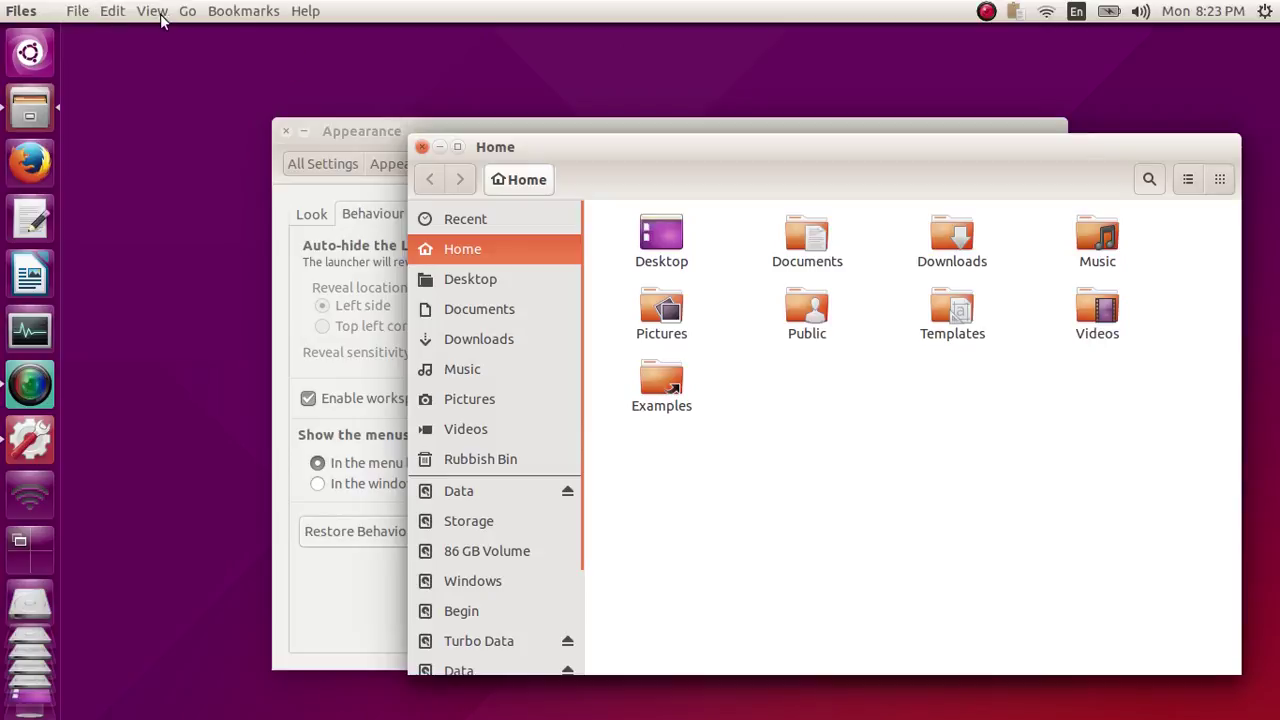
Switch menus back to the title bar, then return to 'In the menu bar'.
click(387, 134)
click(443, 486)
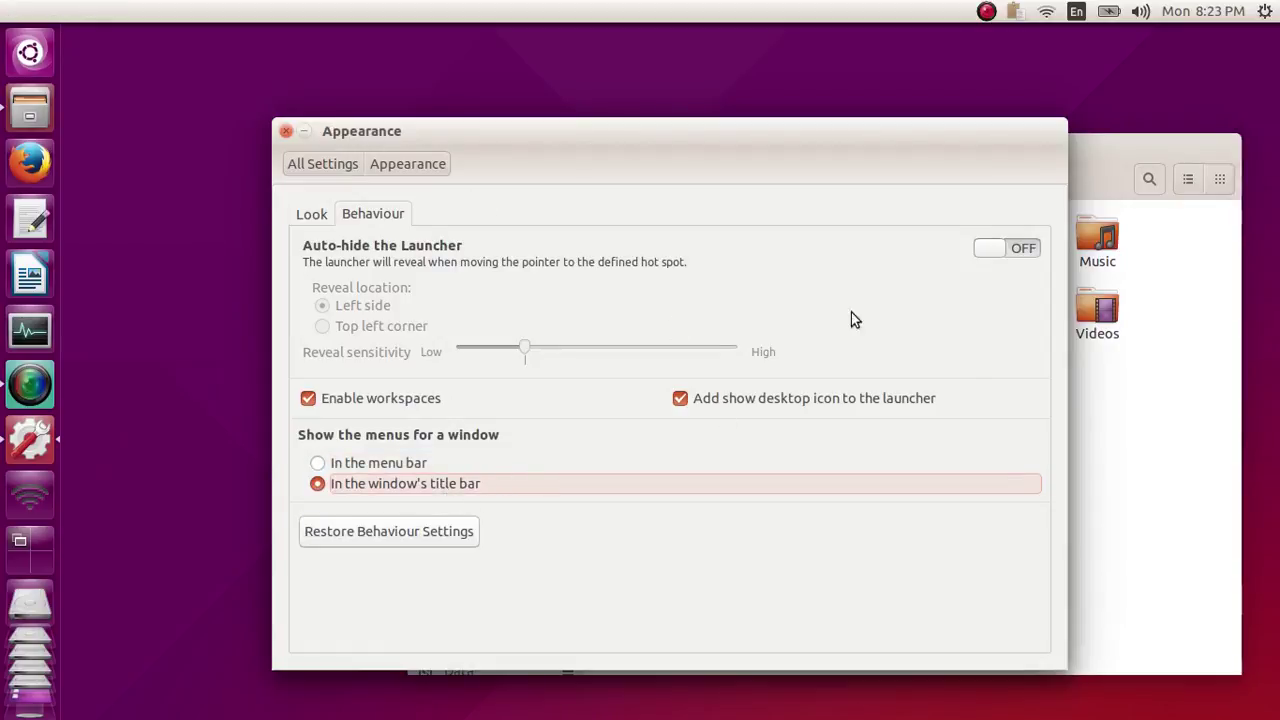
click(1117, 446)
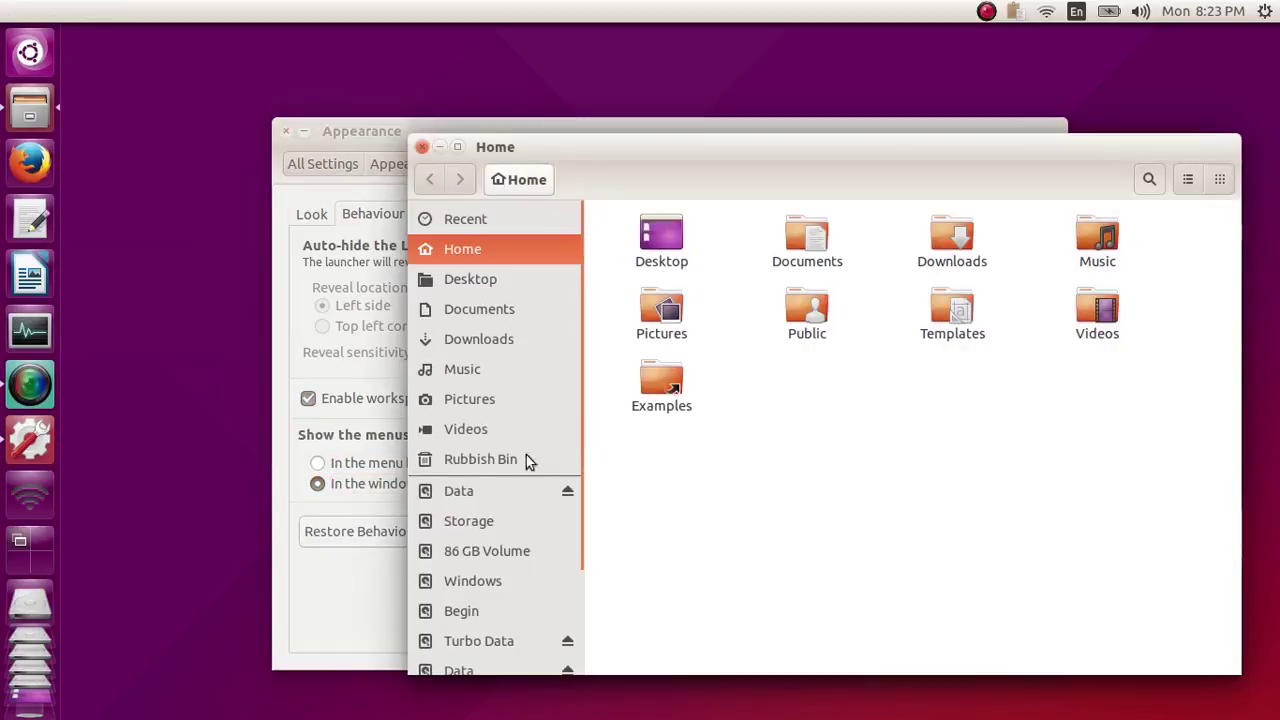
click(387, 473)
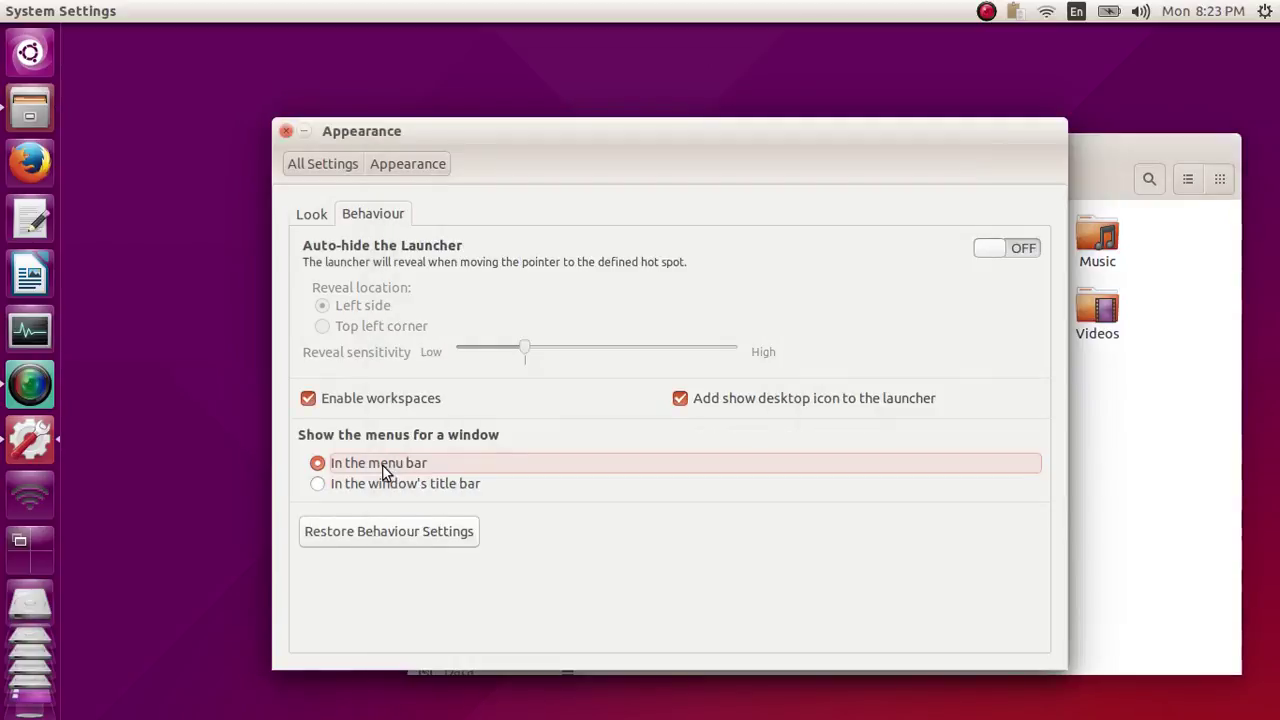
click(80, 11)
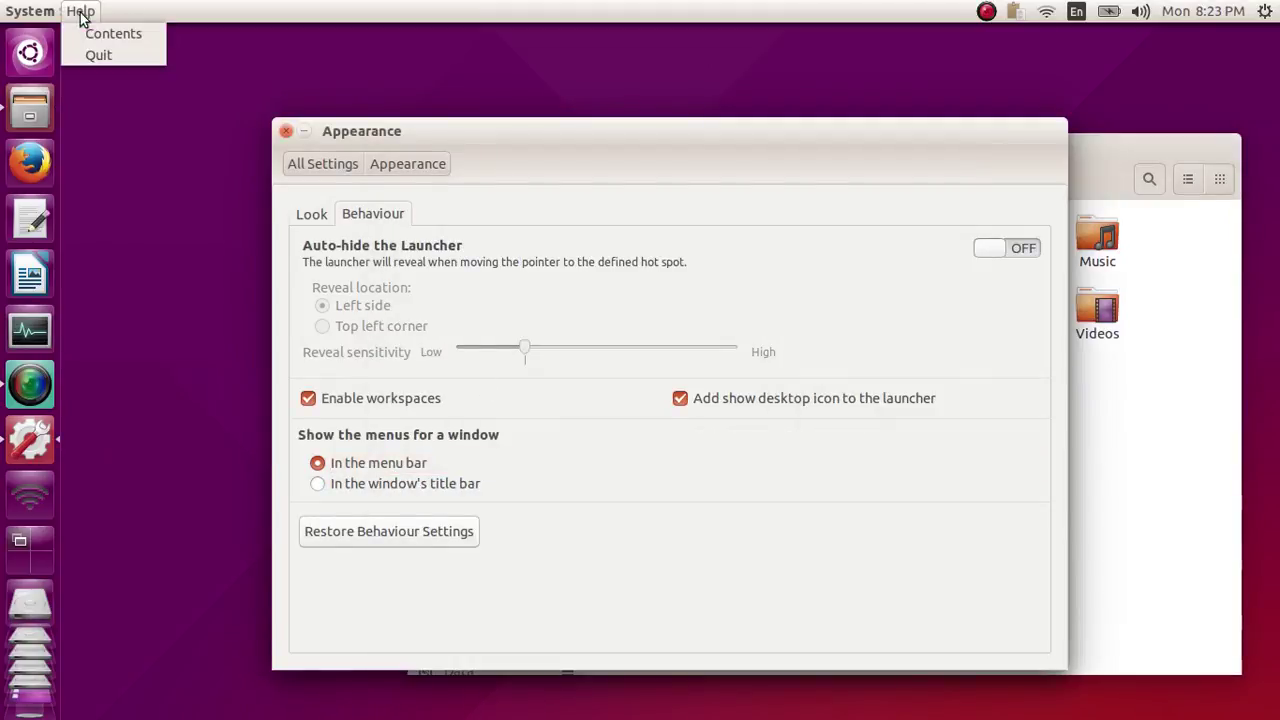
click(140, 11)
Confirm the Files menus open from the top panel, then return to Appearance settings.
click(1133, 415)
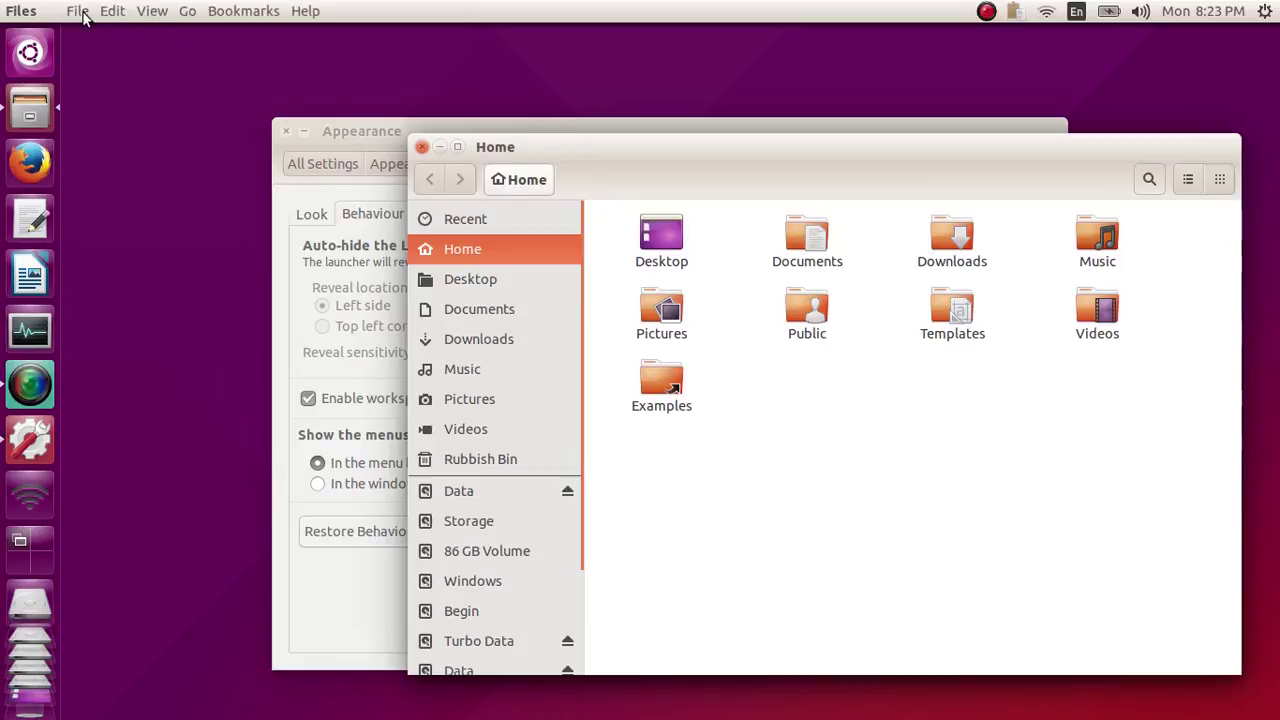
click(80, 11)
mouse_move(305, 9)
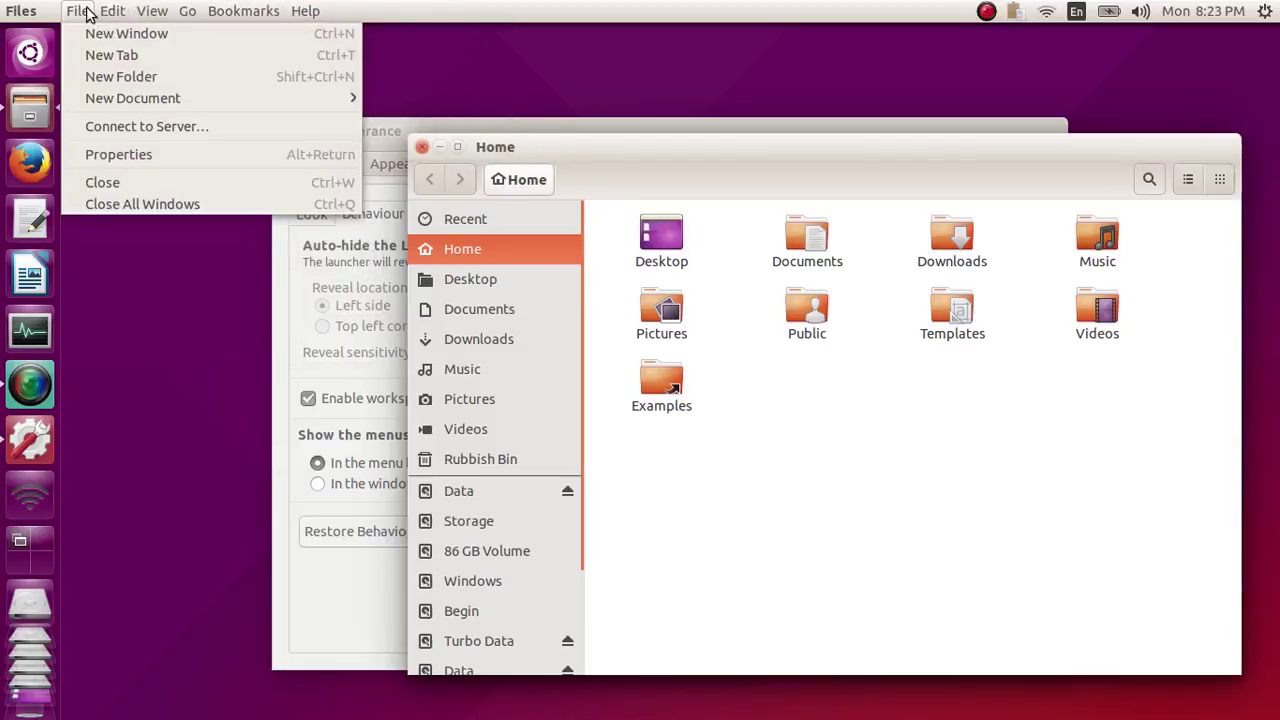
click(357, 63)
click(374, 620)
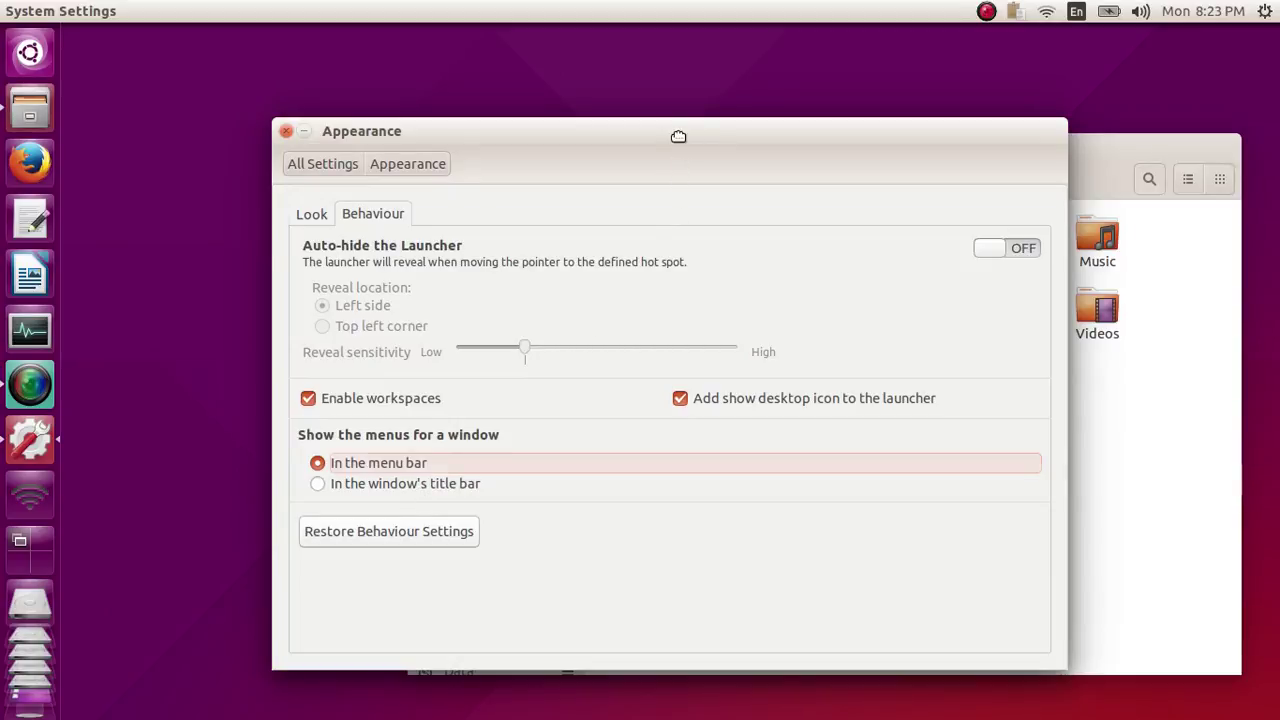
drag(678, 136, 648, 135)
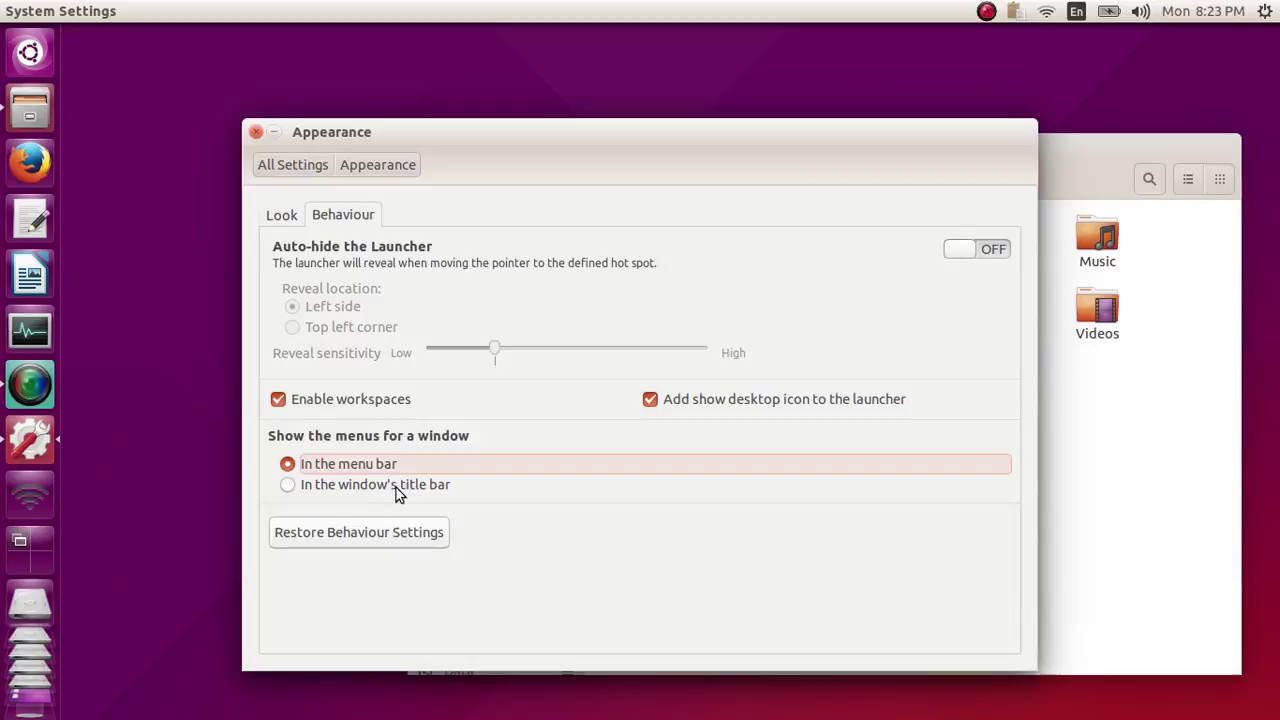
click(418, 487)
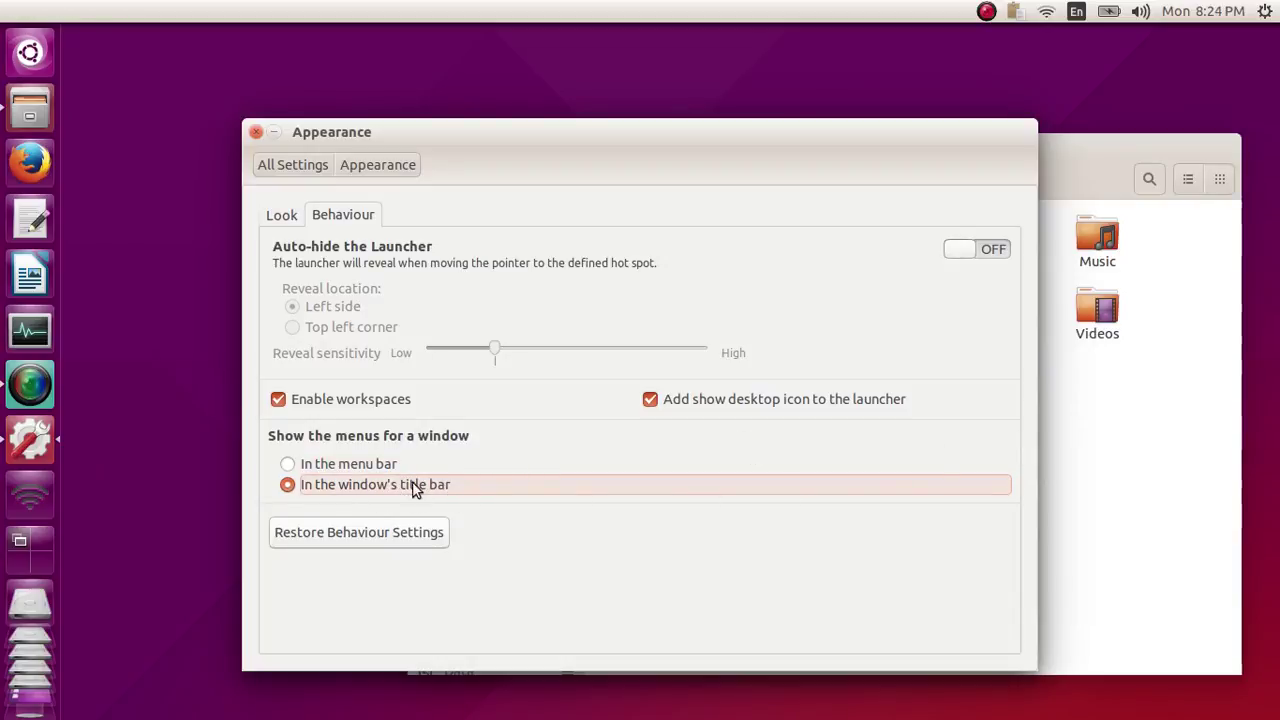
click(1058, 437)
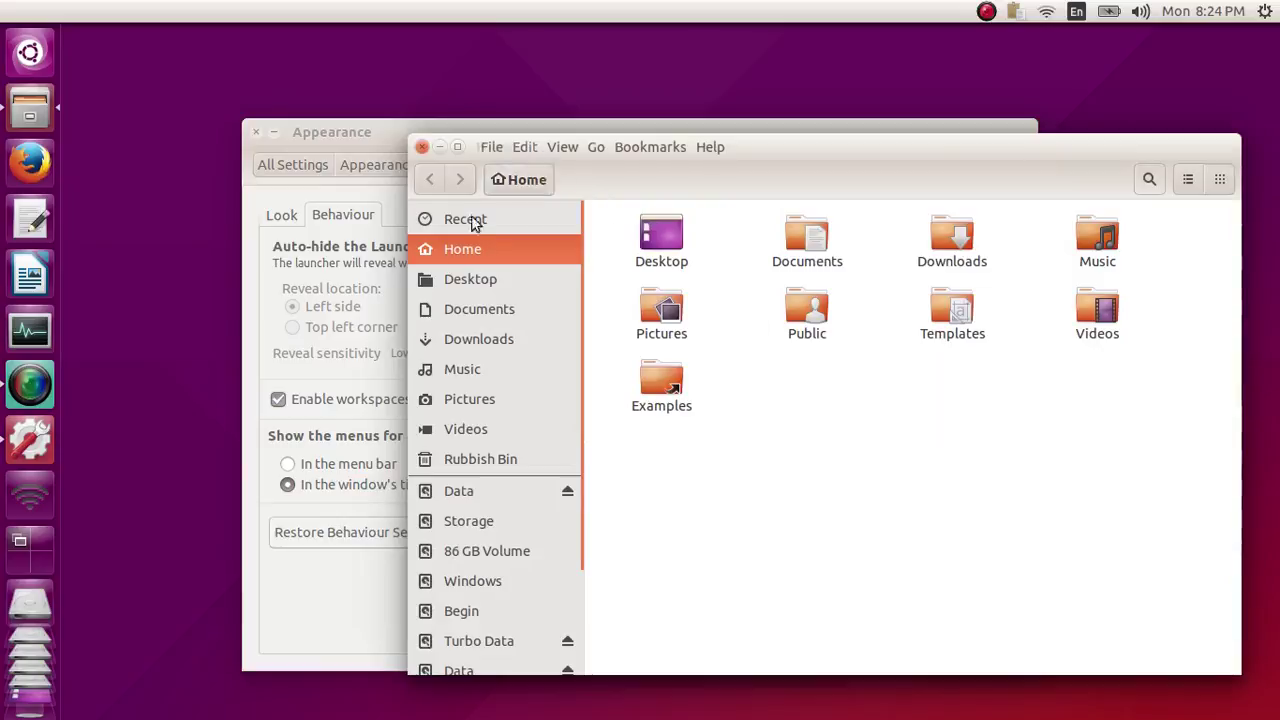
click(376, 597)
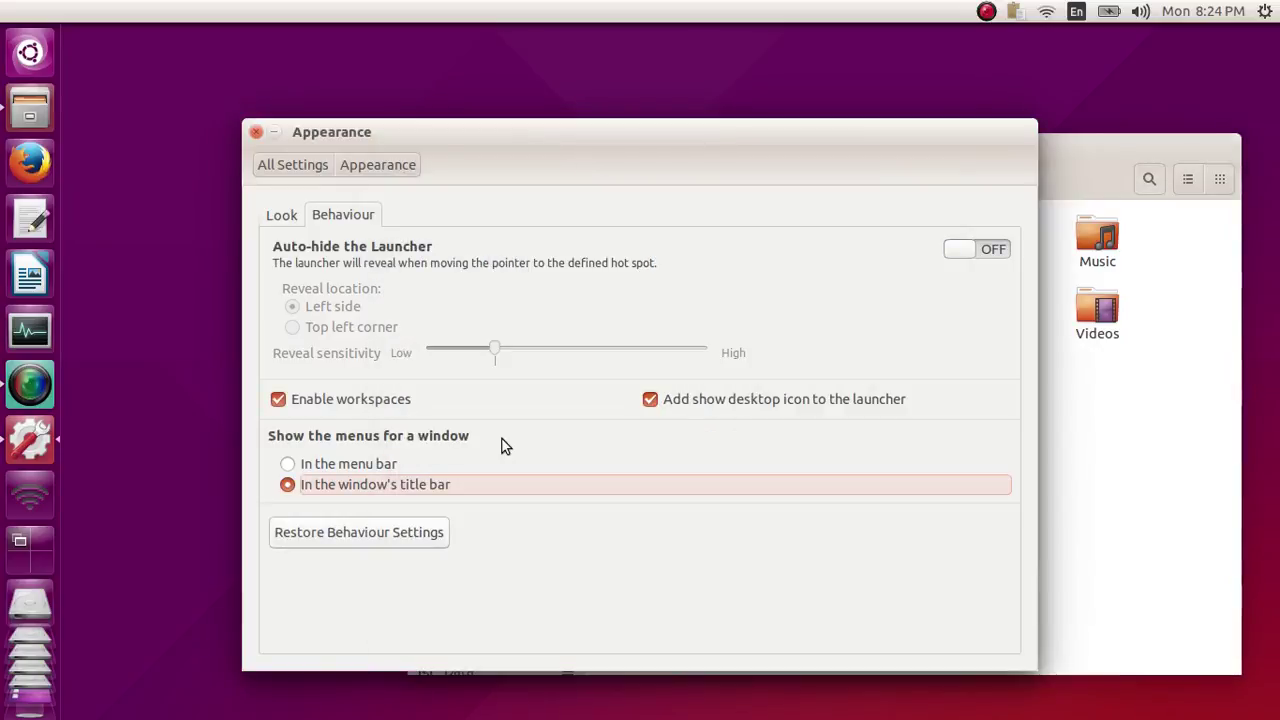
click(284, 217)
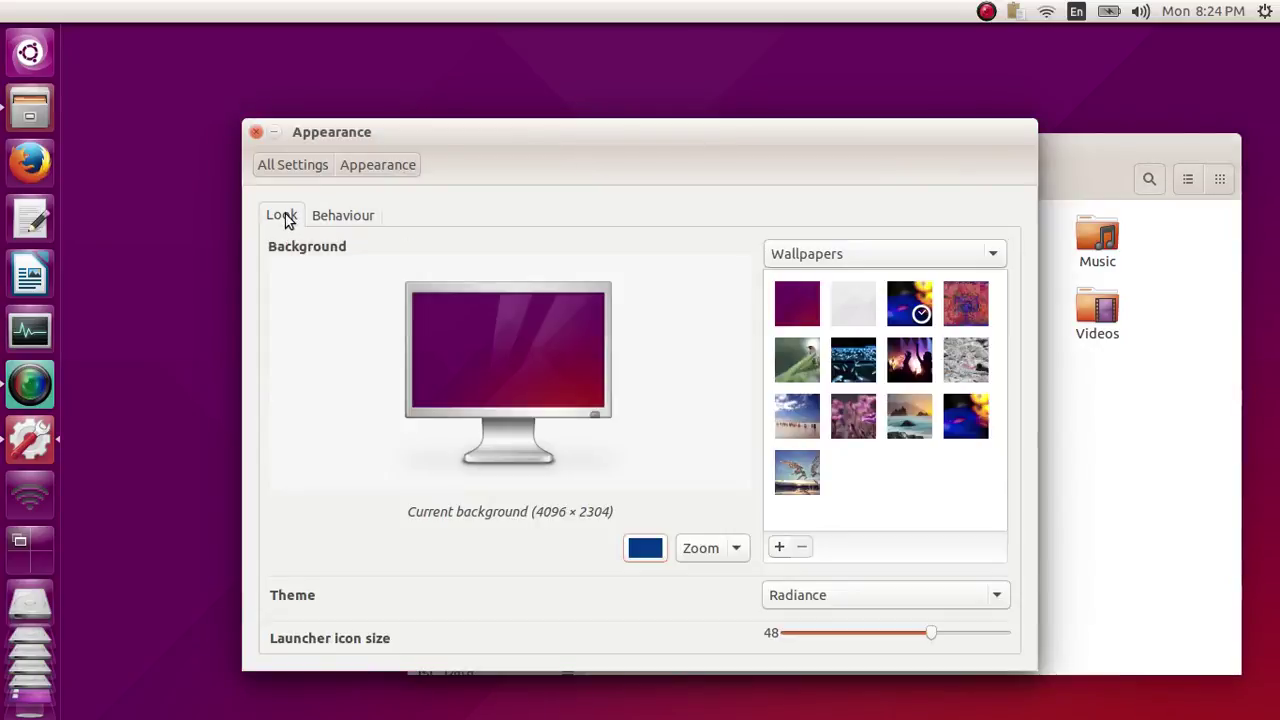
click(322, 214)
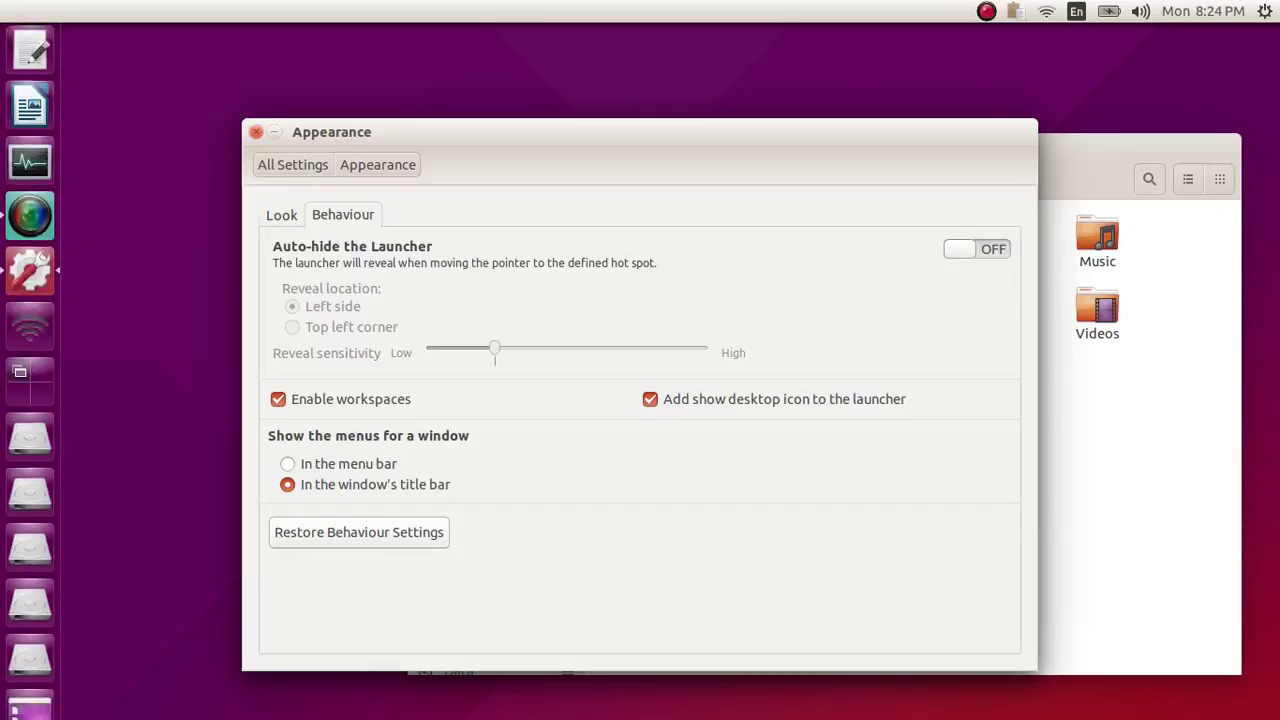
Turn on launcher auto-hide with High reveal sensitivity, testing the reveal at the left edge.
click(988, 249)
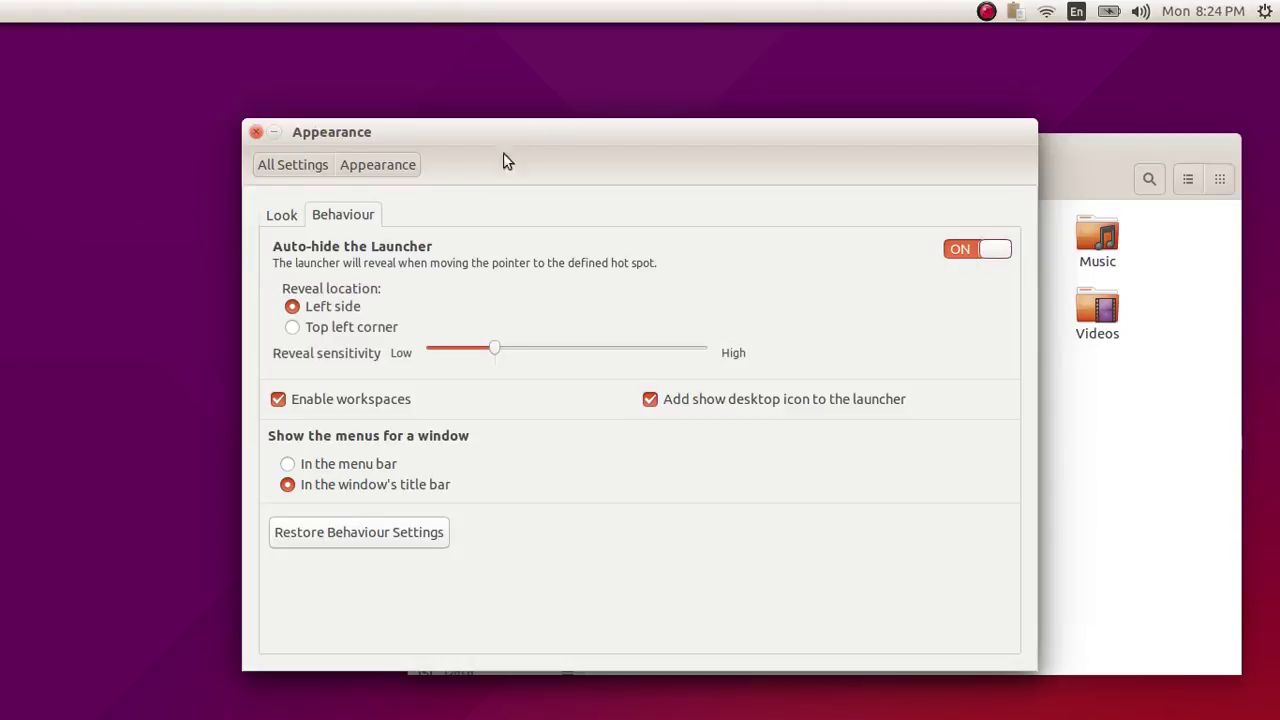
drag(506, 162, 649, 69)
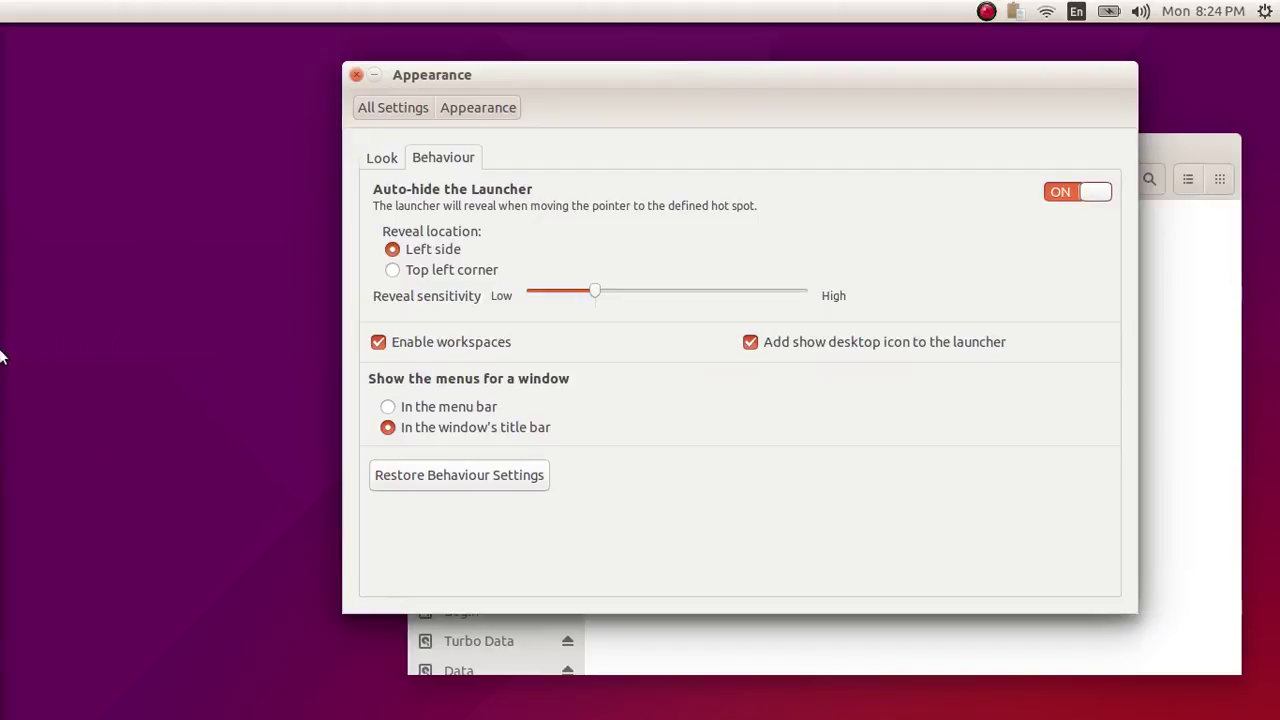
mouse_move(1, 358)
mouse_move(1, 440)
drag(634, 297, 837, 297)
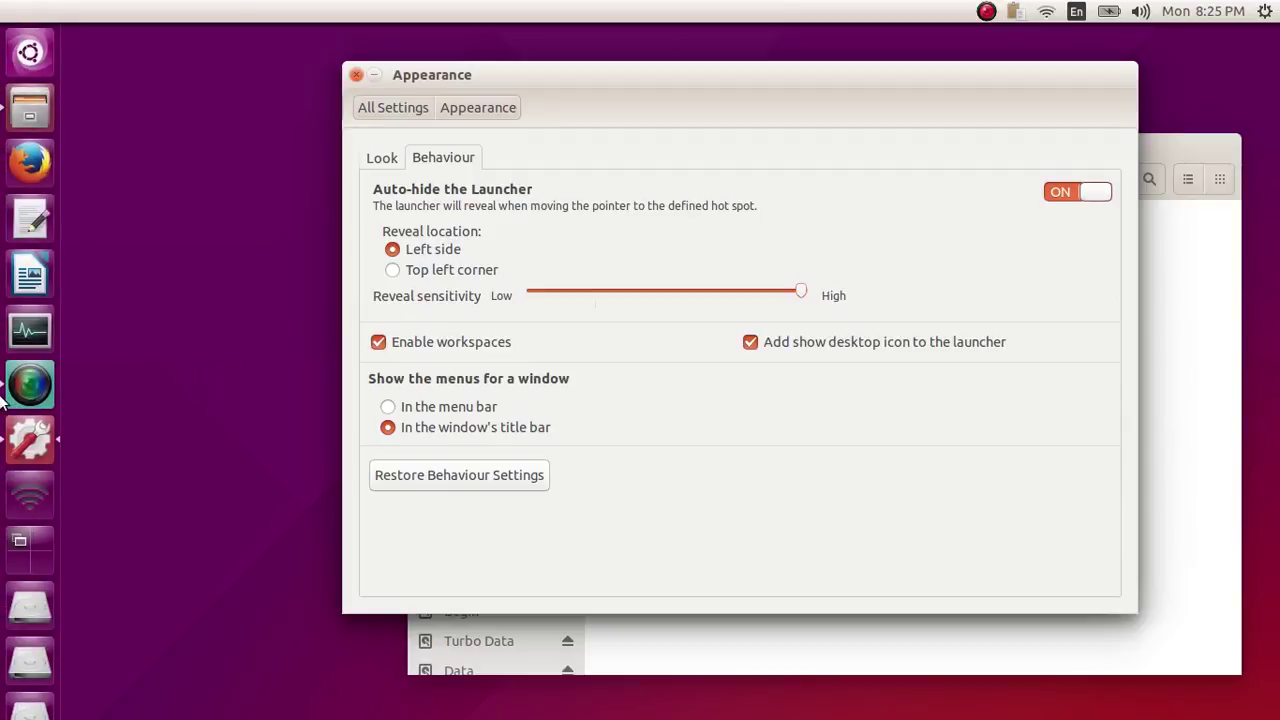
mouse_move(2, 325)
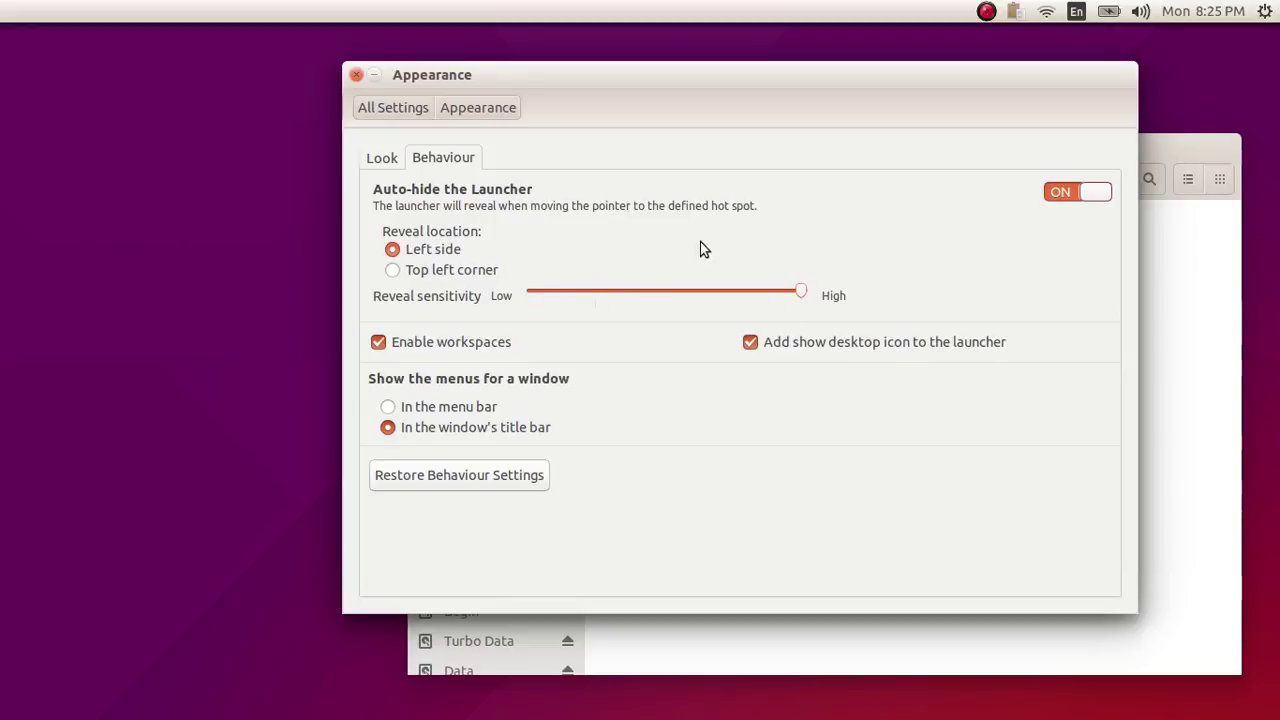
Close the Appearance settings and move the Home window to the left.
mouse_move(548, 83)
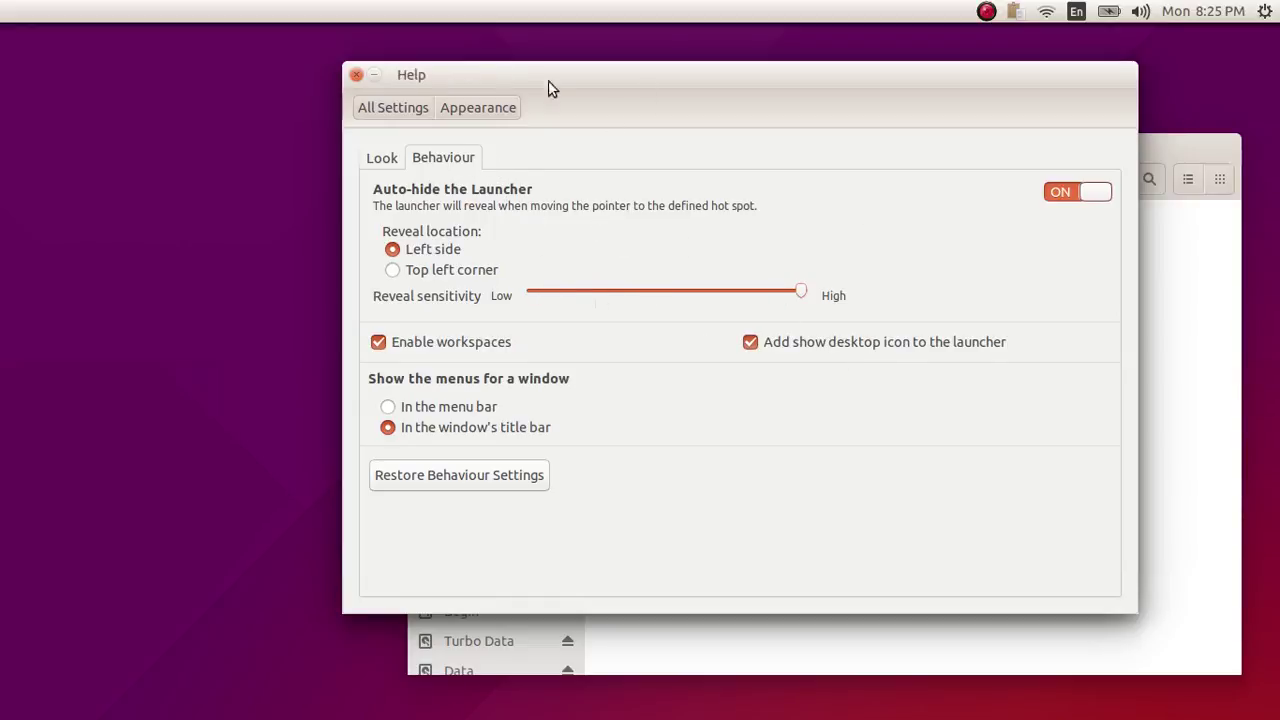
click(355, 77)
drag(794, 150, 626, 139)
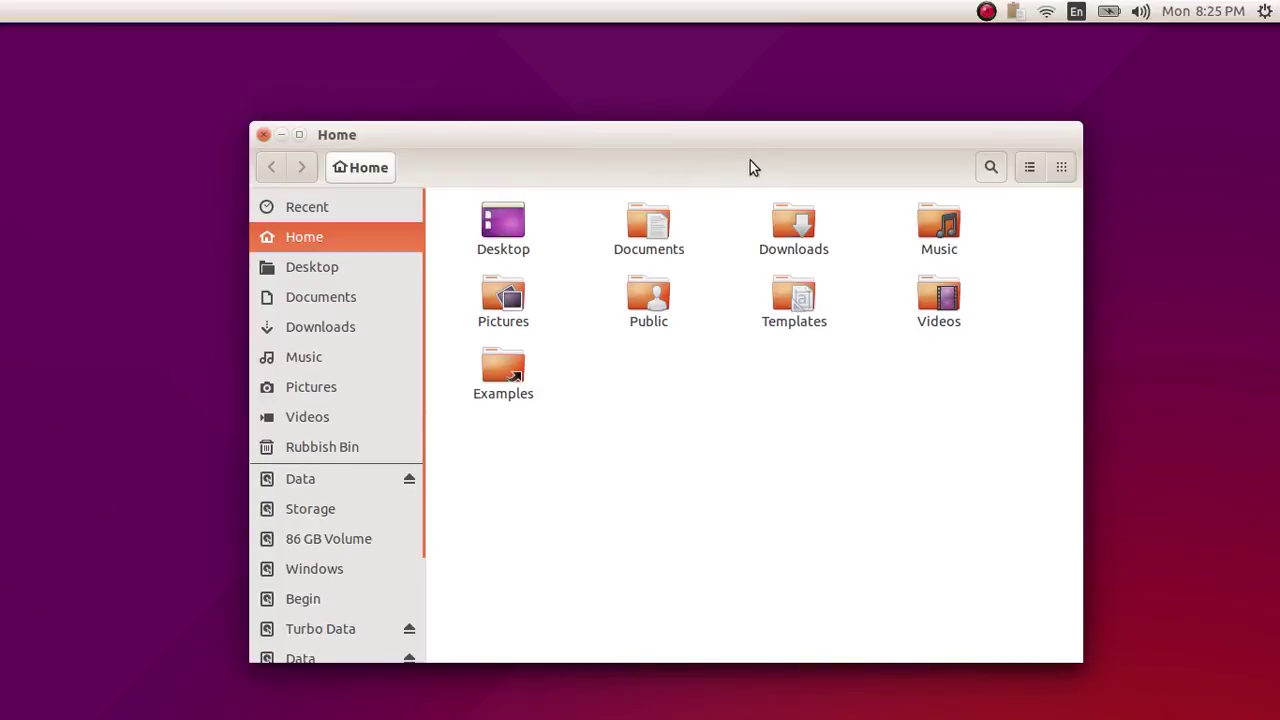
mouse_move(750, 142)
mouse_move(731, 138)
mouse_down()
mouse_move(723, 103)
mouse_move(726, 151)
mouse_up()
mouse_move(517, 148)
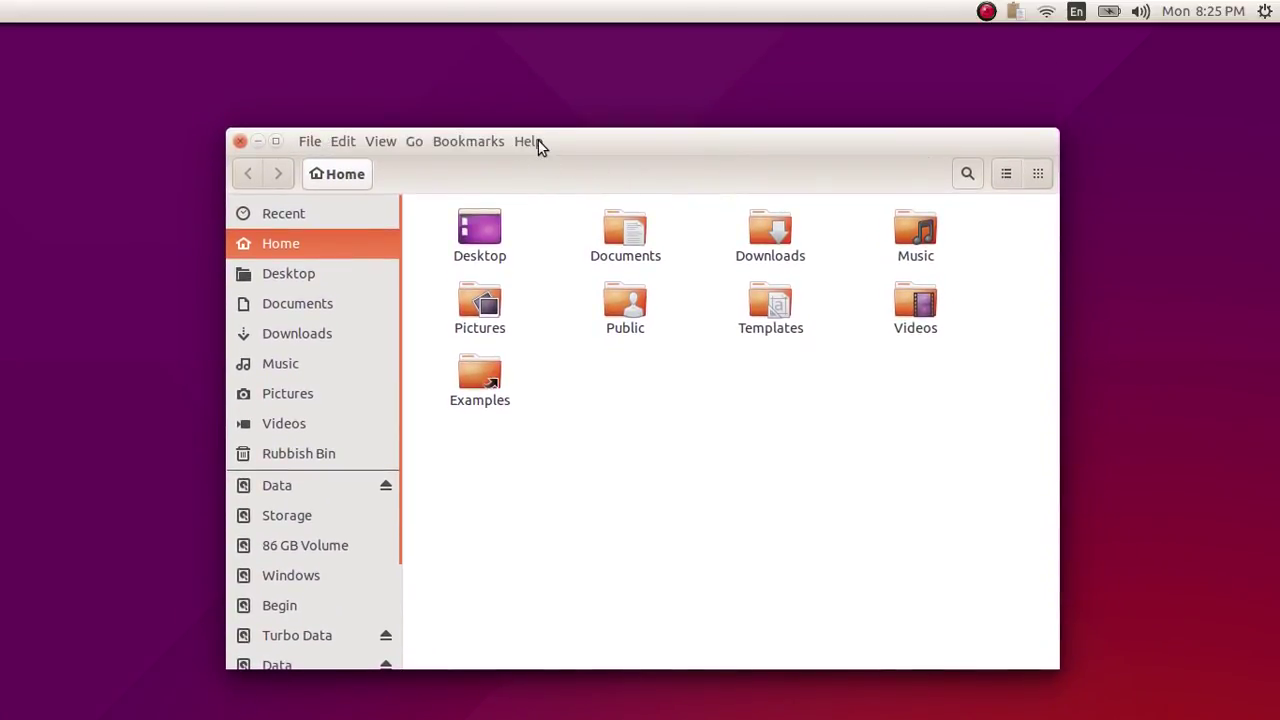
click(530, 142)
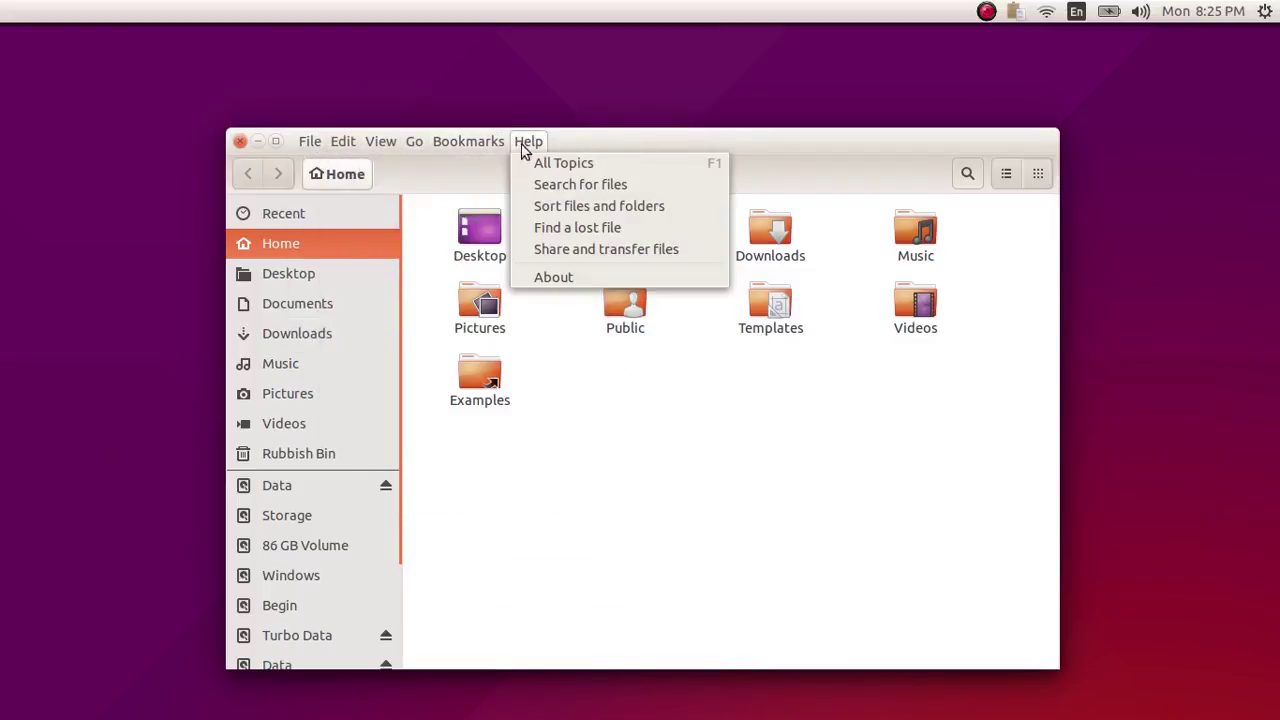
click(601, 145)
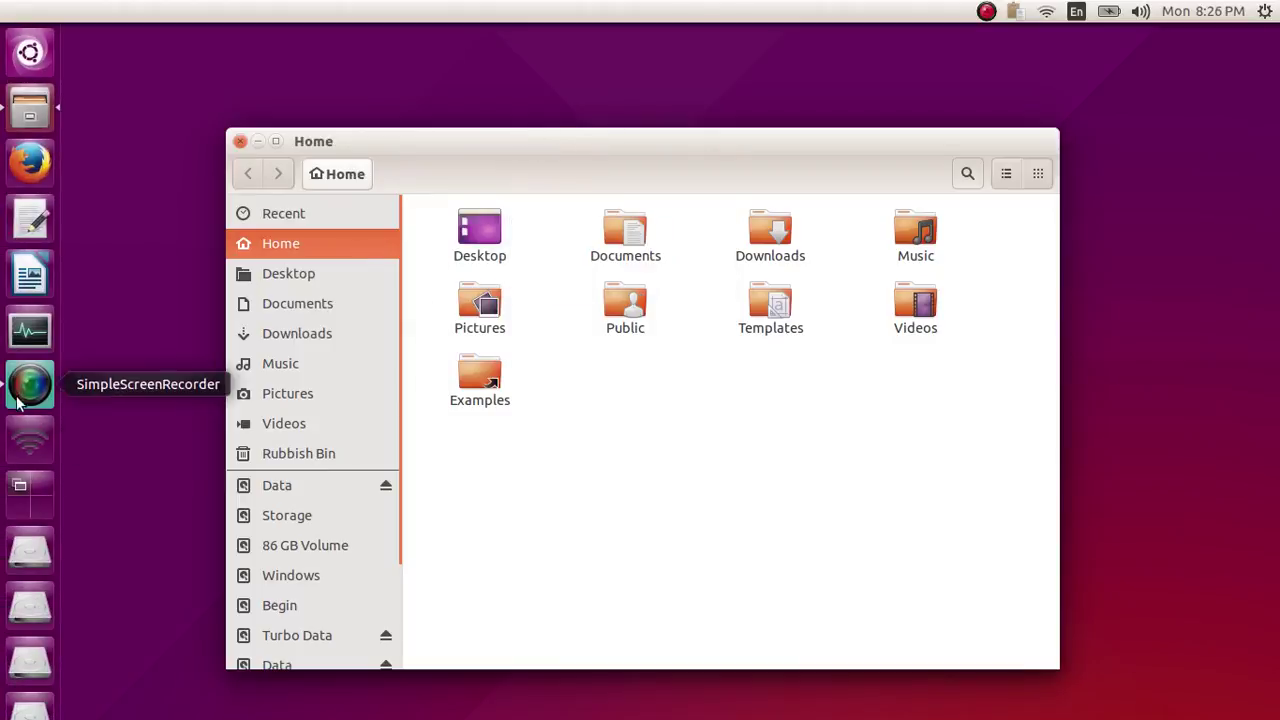
click(18, 398)
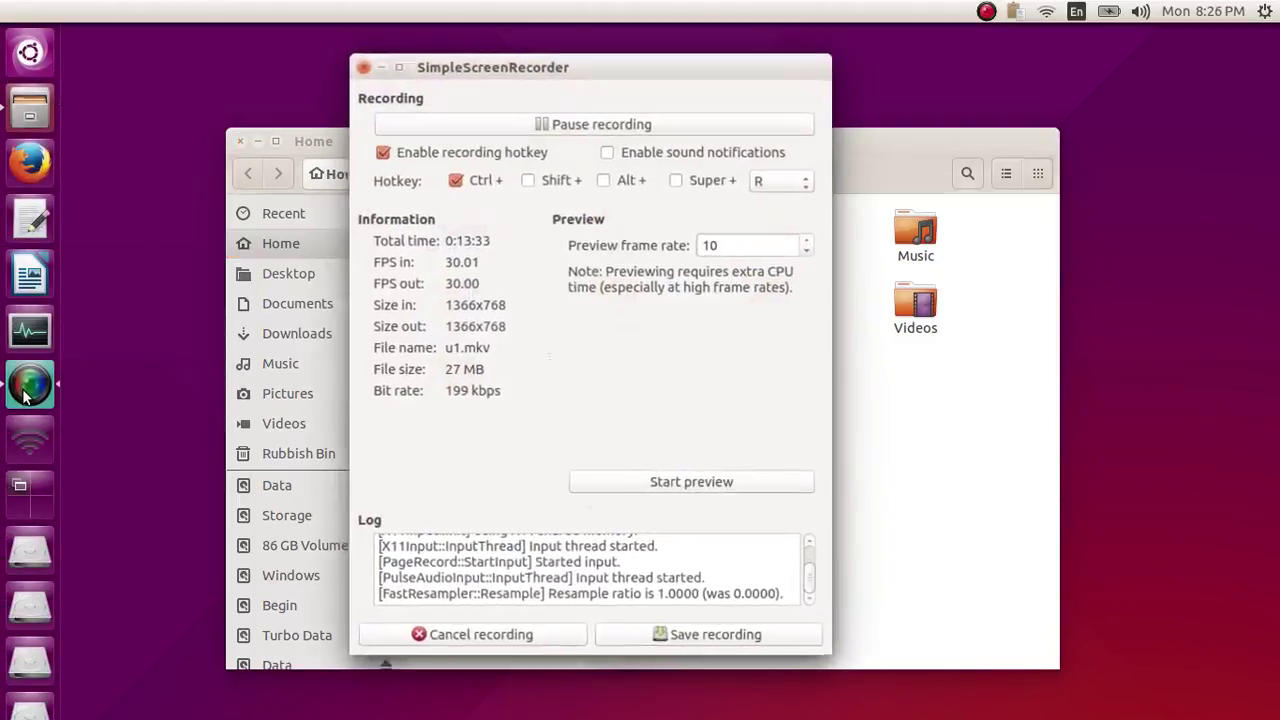
click(381, 65)
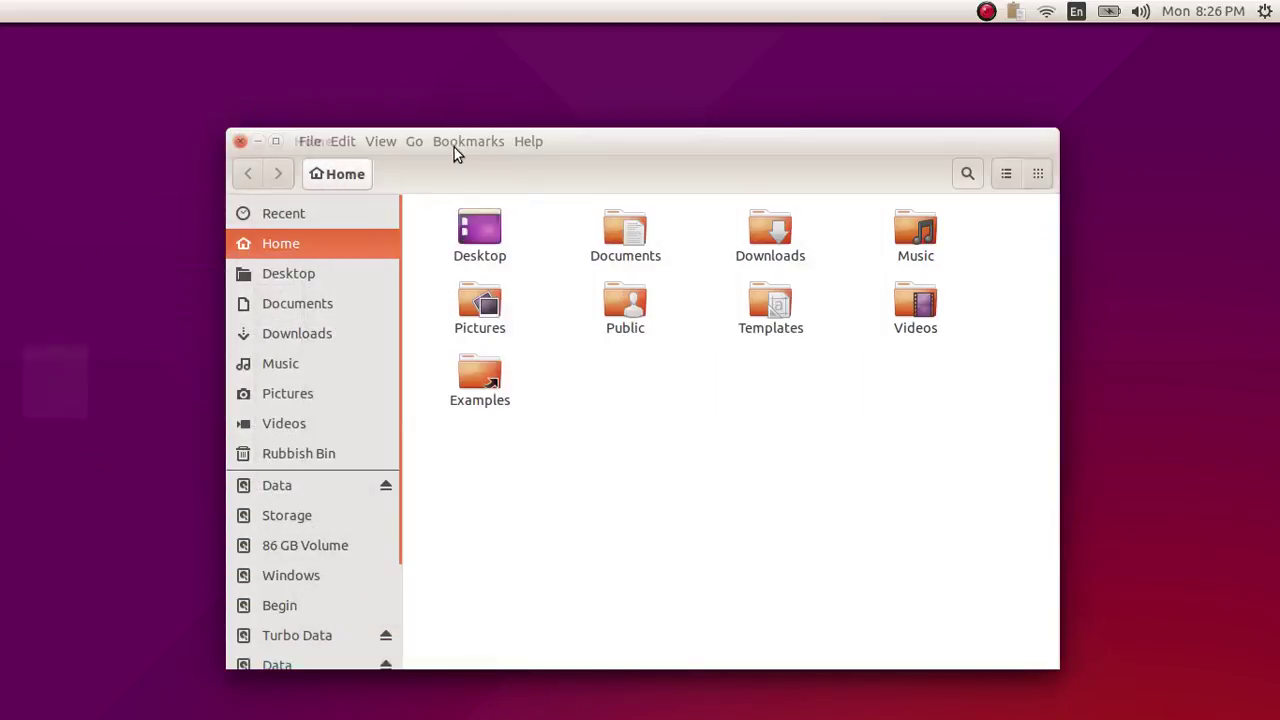
click(527, 141)
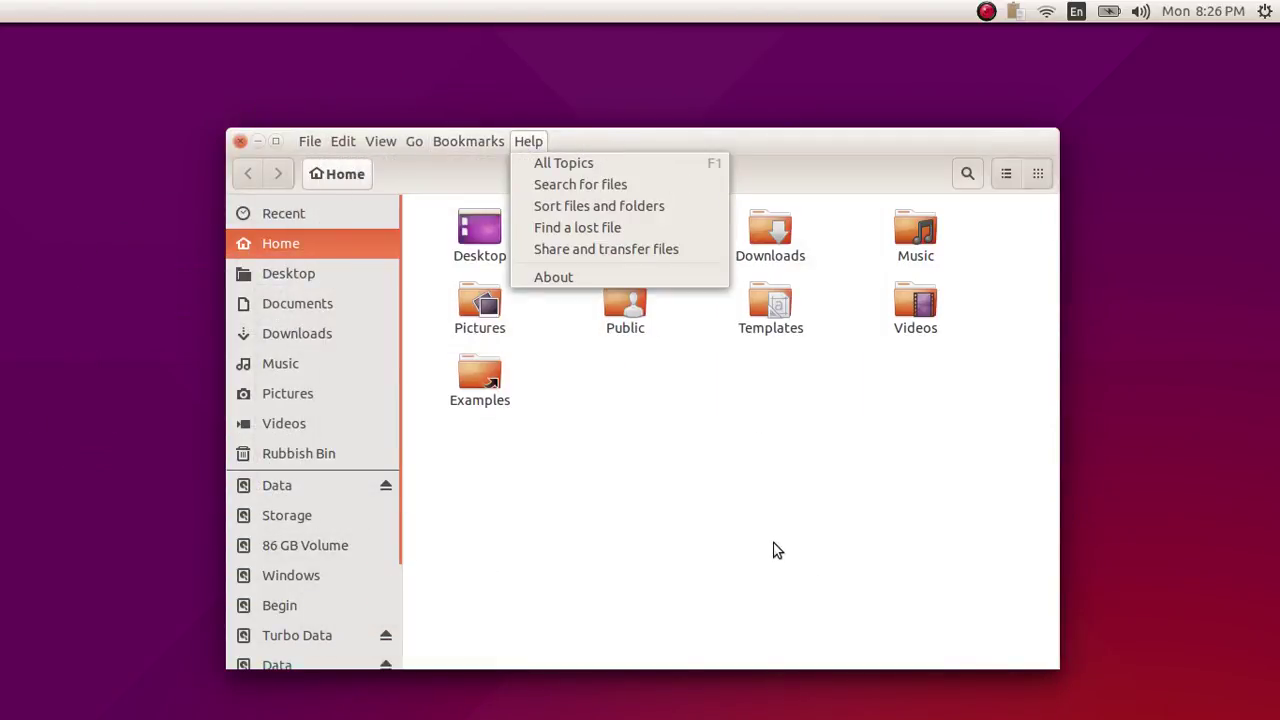
click(778, 497)
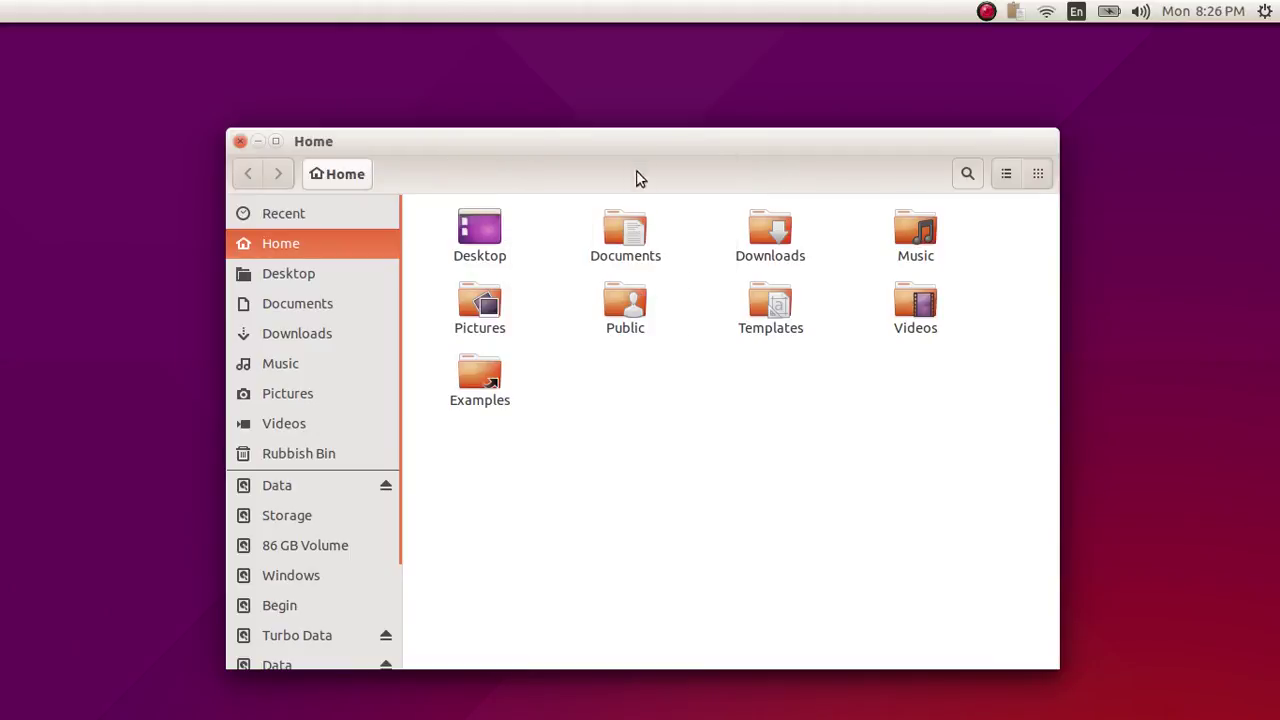
drag(620, 142, 683, 136)
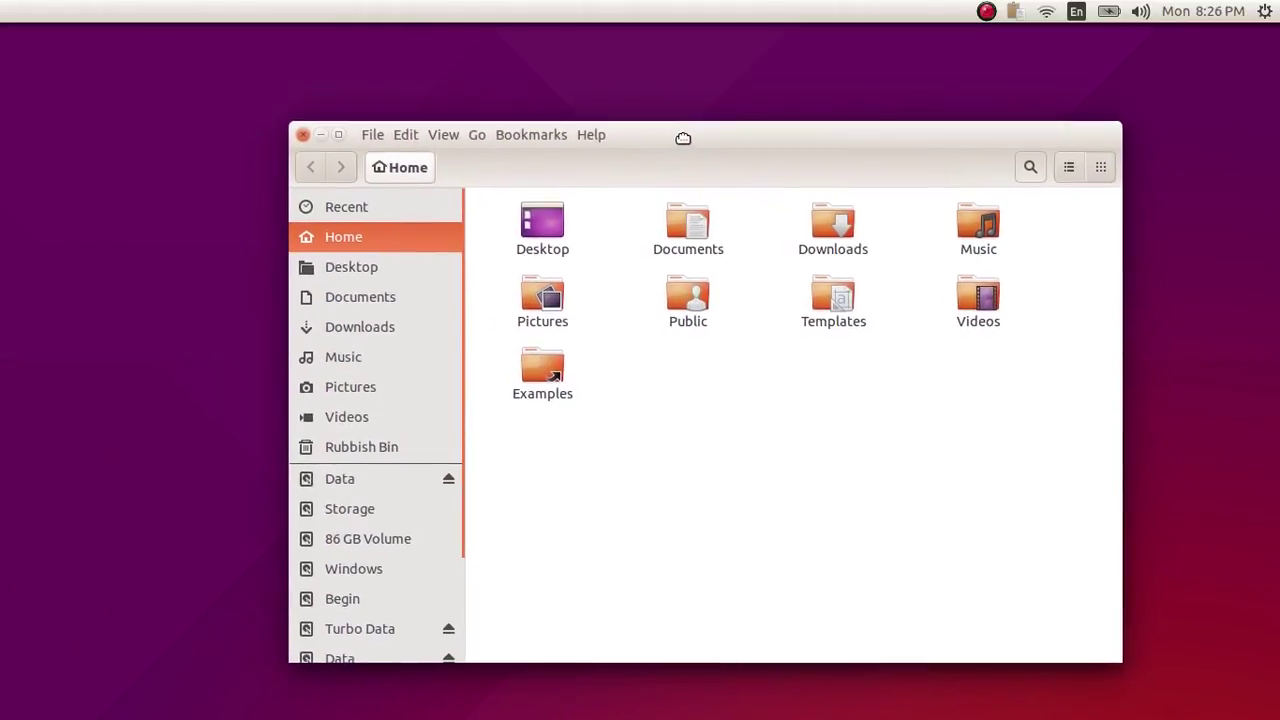
Maximize the Home window, check the Bookmarks menu in the top panel, then minimize it.
click(338, 136)
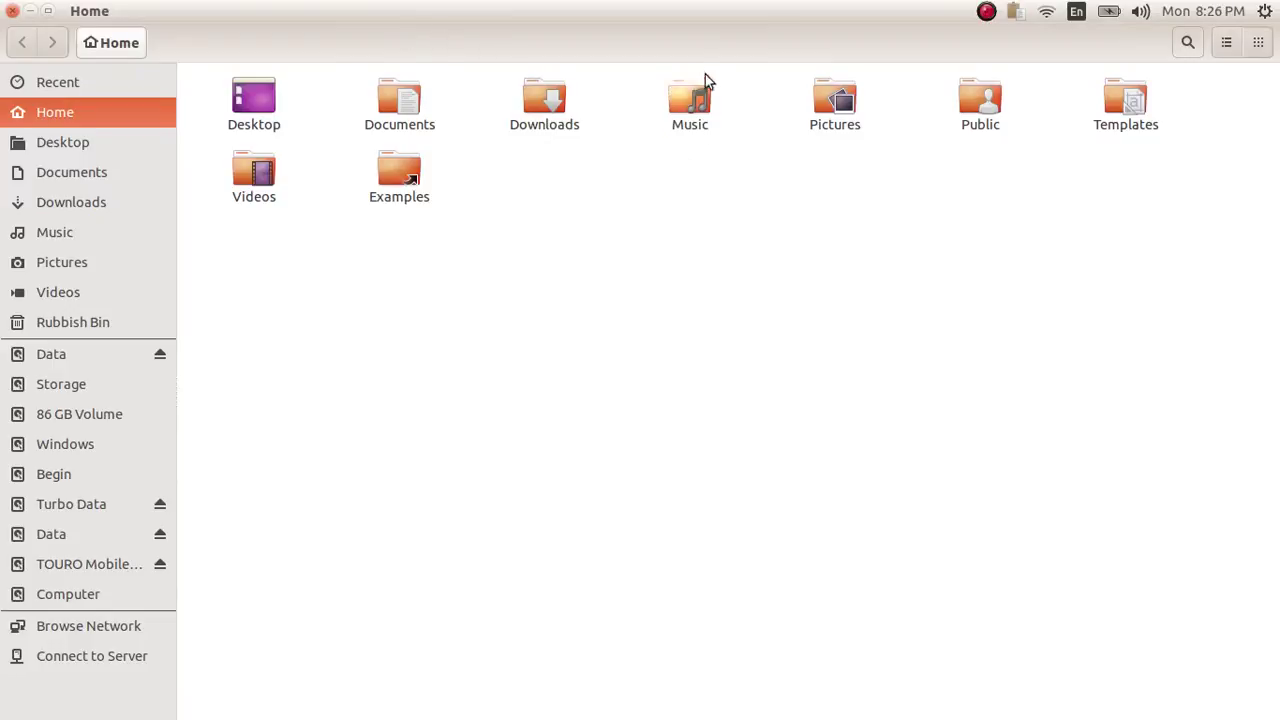
mouse_move(676, 14)
mouse_move(50, 20)
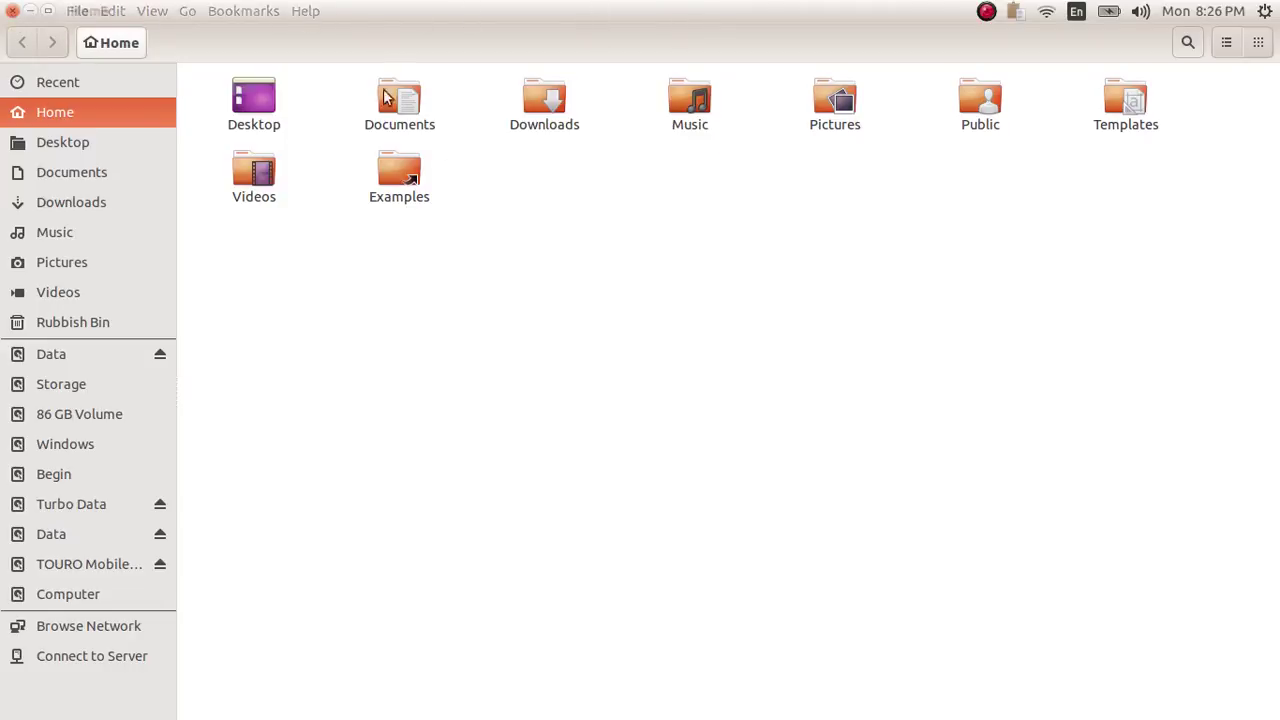
click(240, 11)
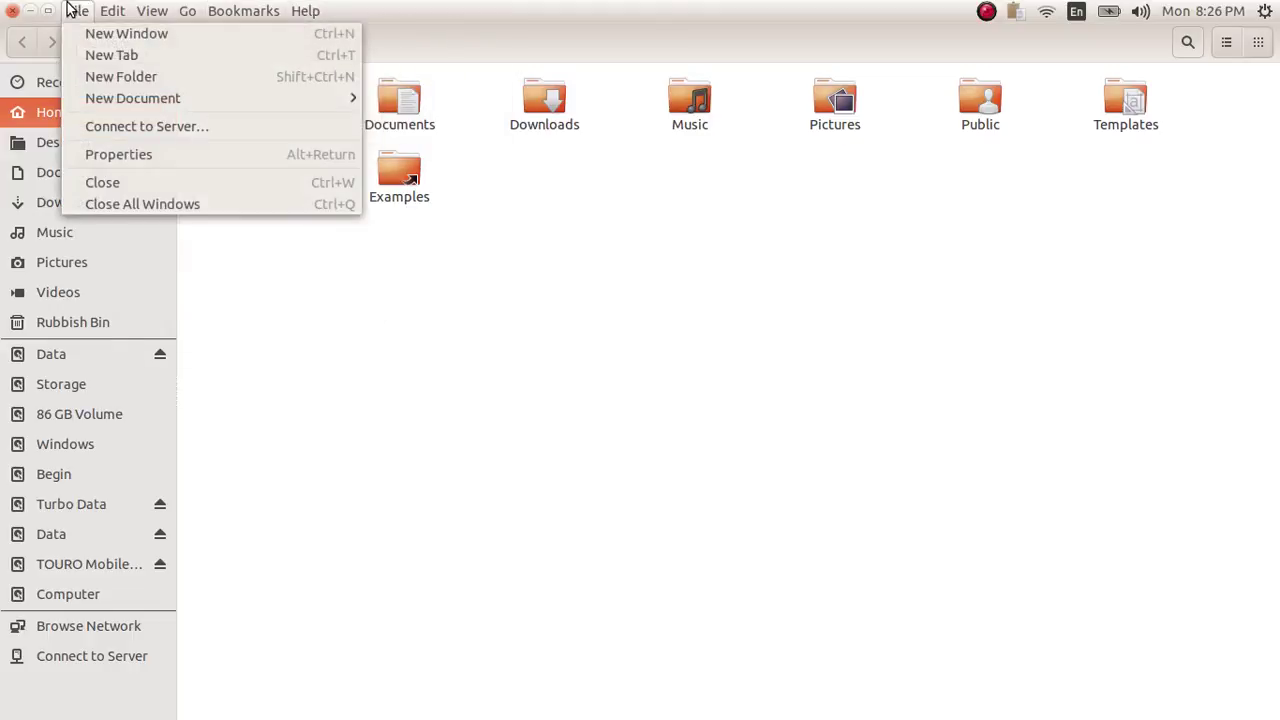
click(843, 260)
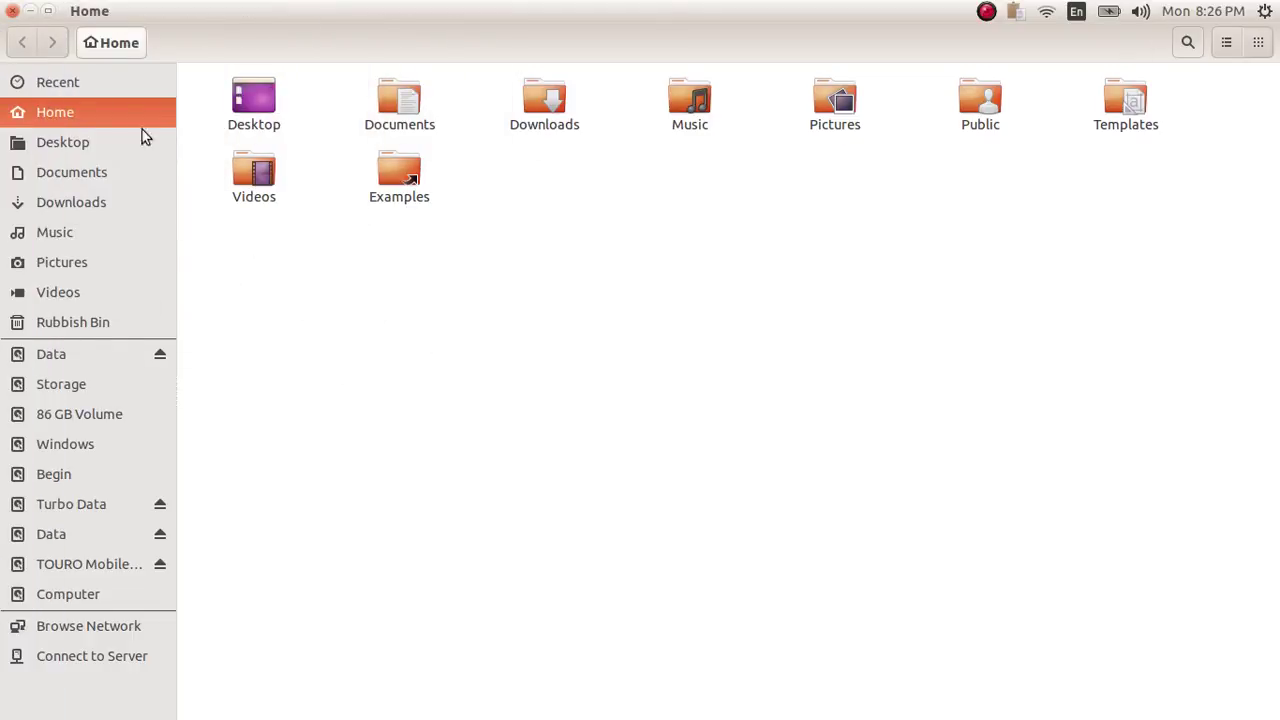
click(30, 11)
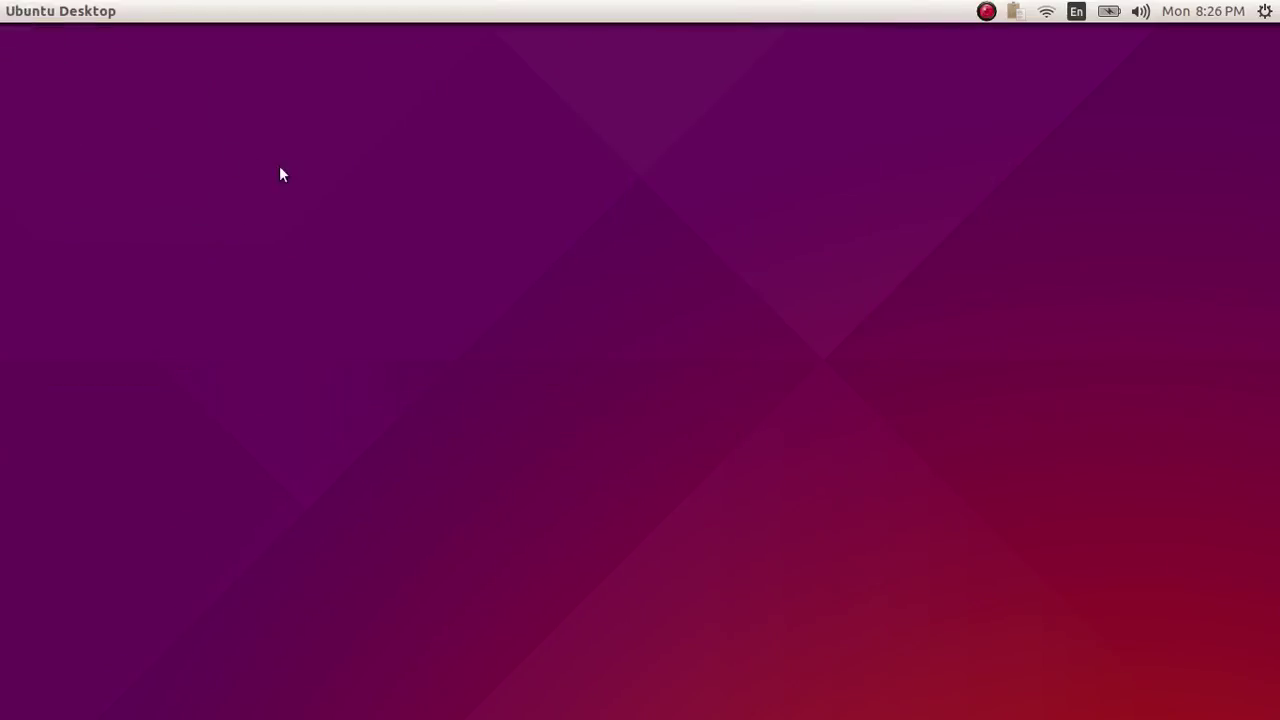
mouse_move(0, 347)
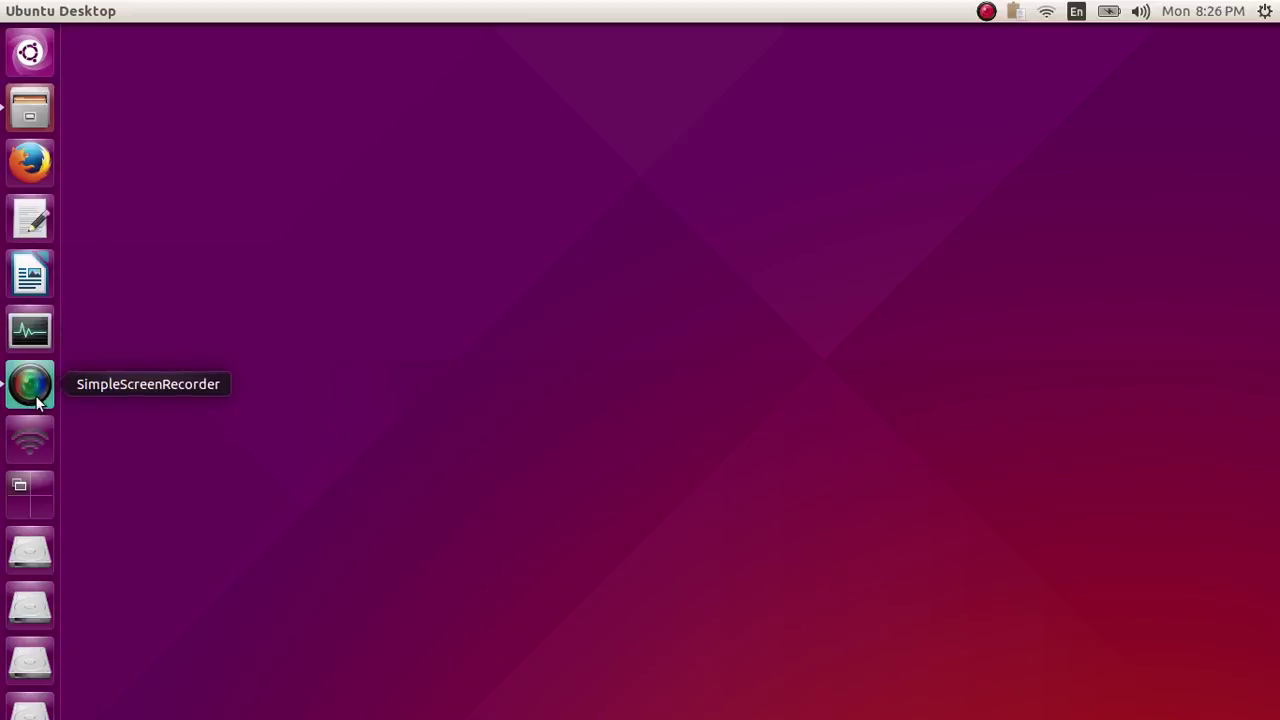
Reopen the Home window from the launcher, restore it to normal size and reposition it.
click(30, 118)
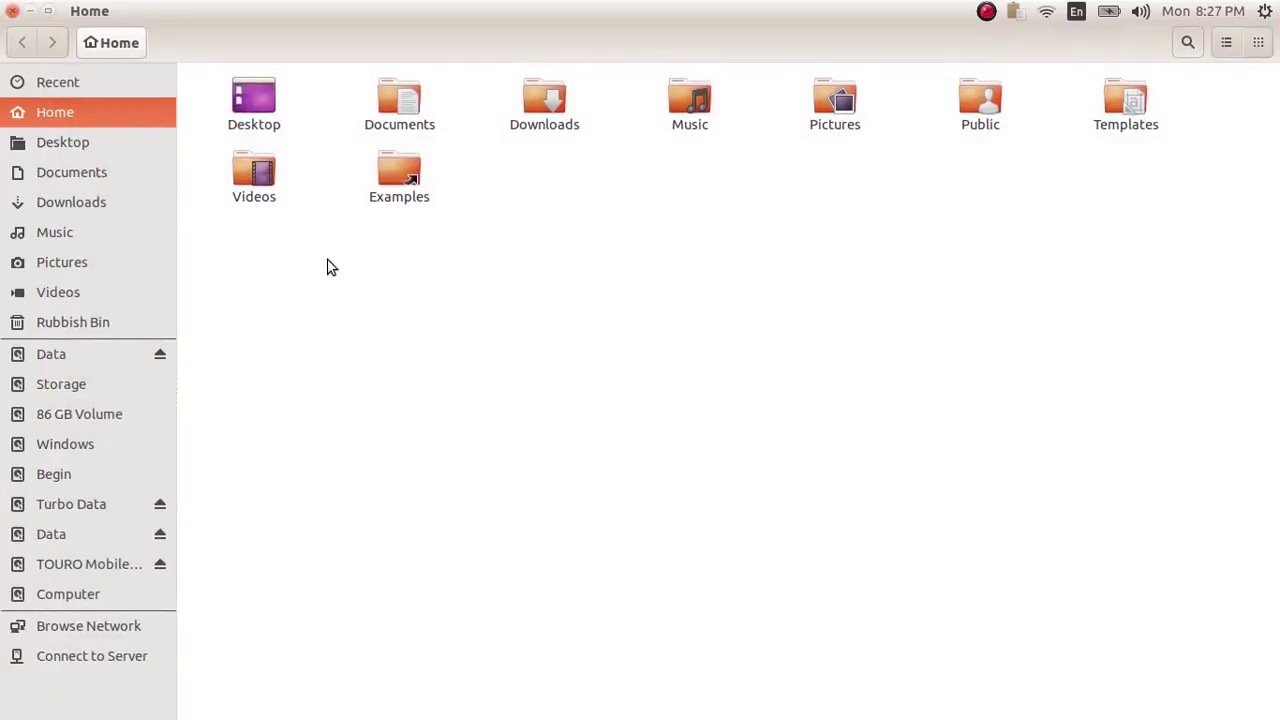
click(46, 12)
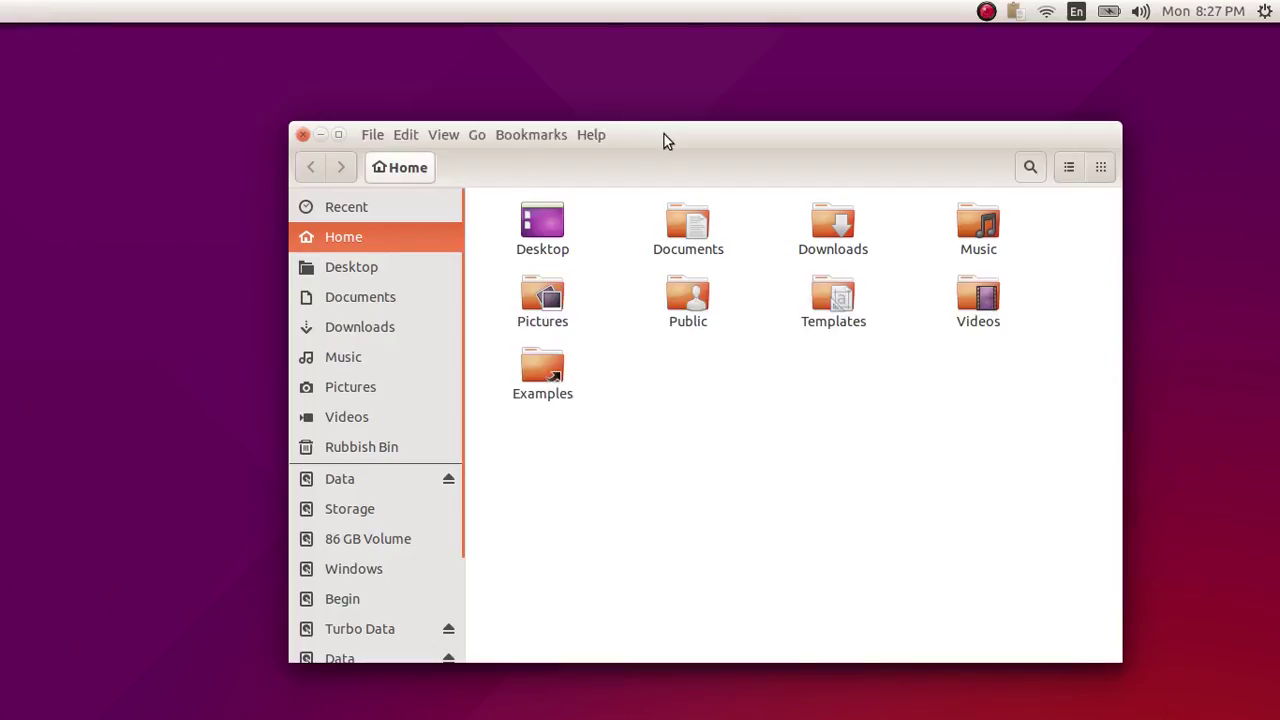
drag(666, 140, 664, 106)
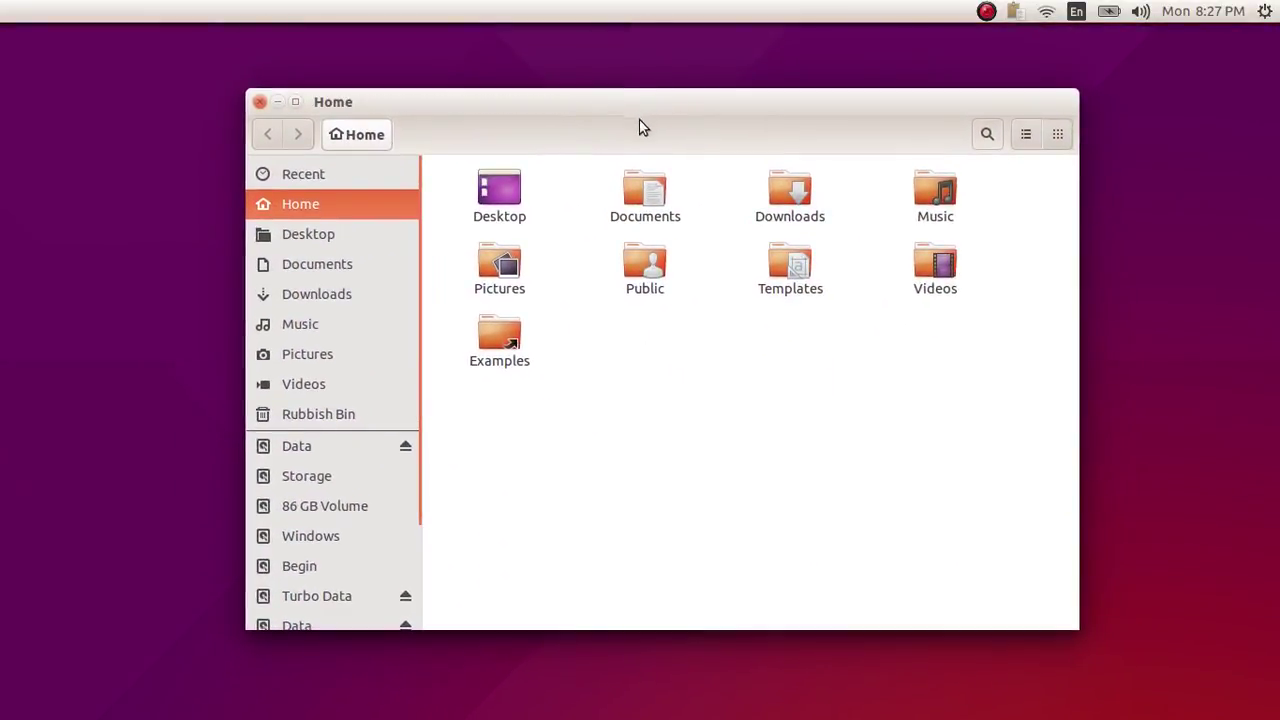
Close the Home window and bring up SimpleScreenRecorder from the launcher.
click(260, 102)
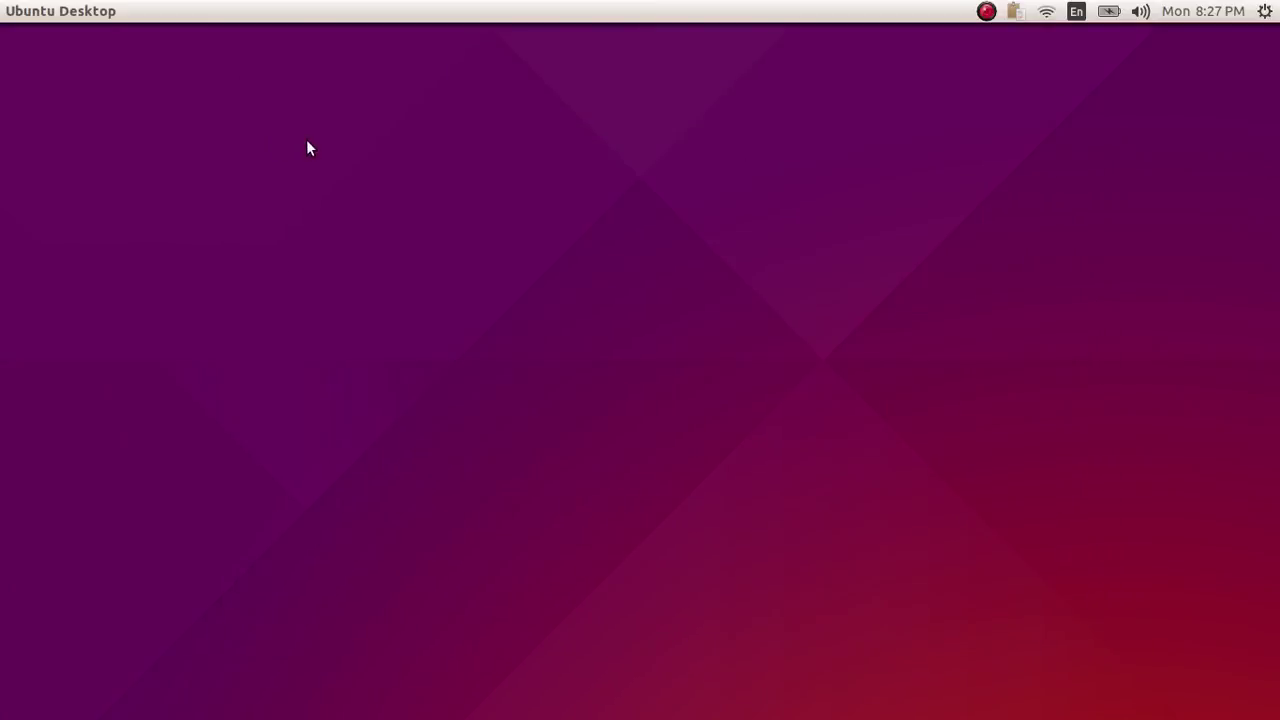
mouse_move(1, 225)
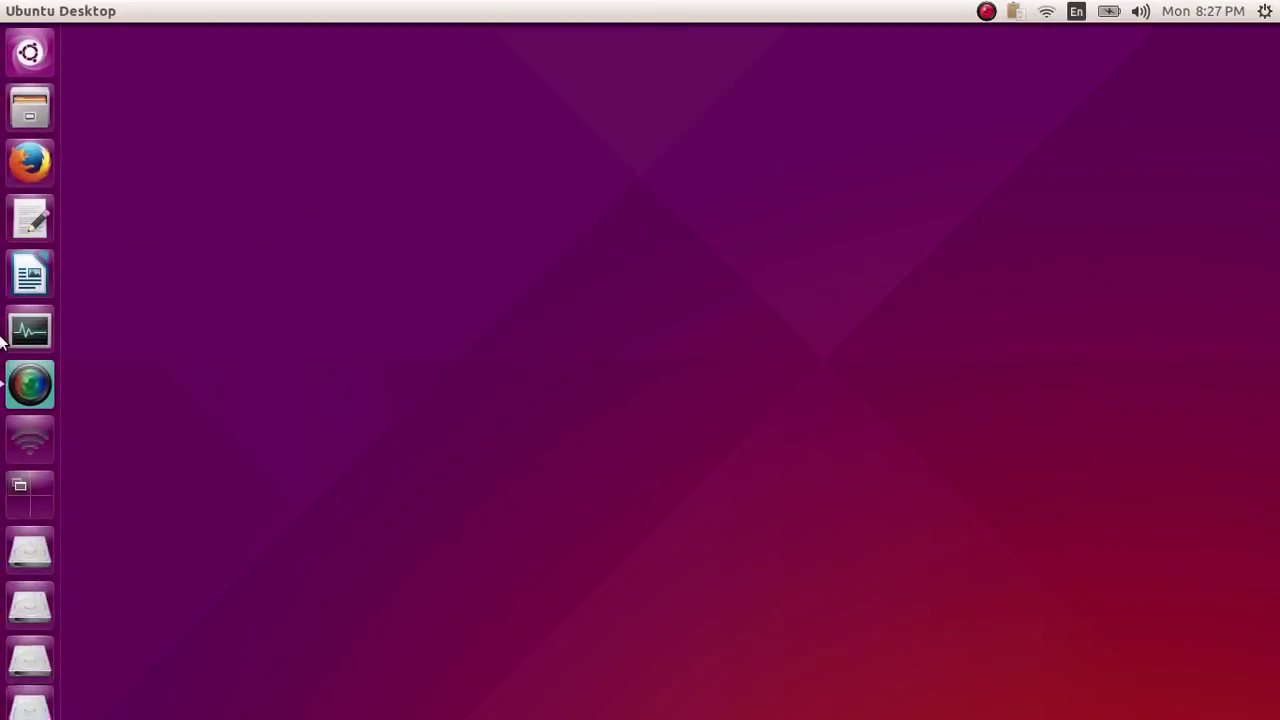
click(22, 390)
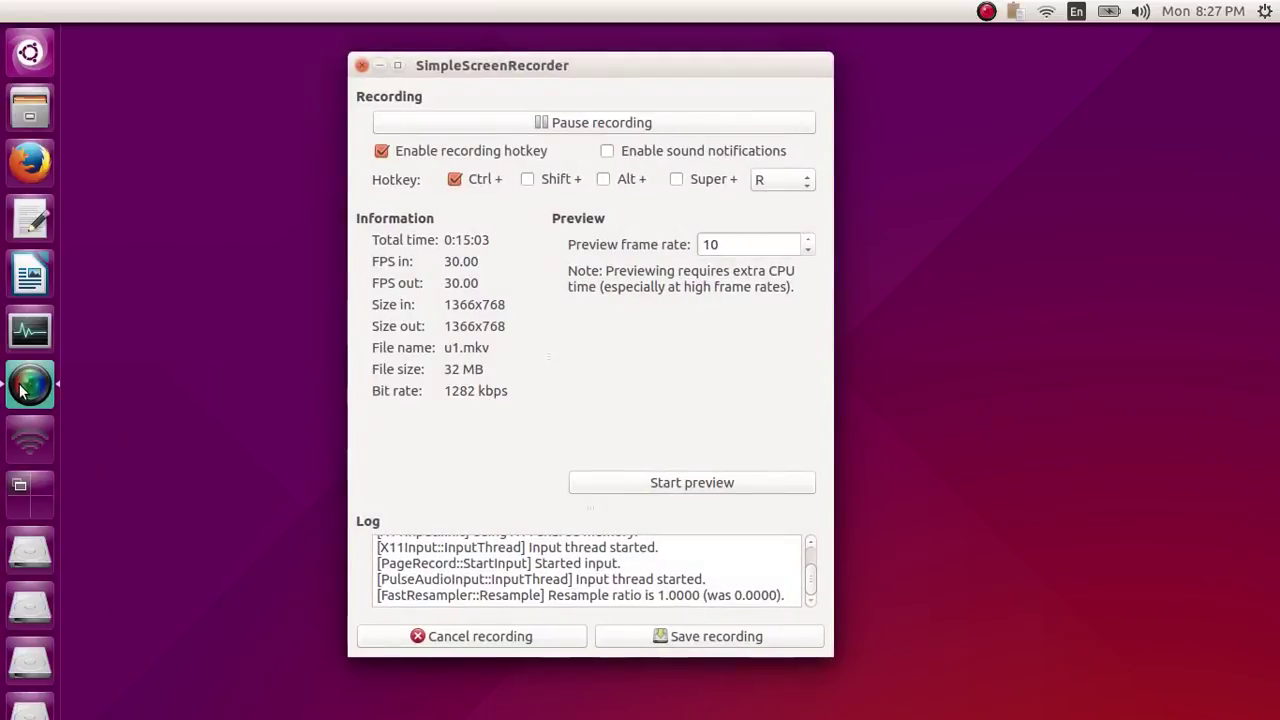